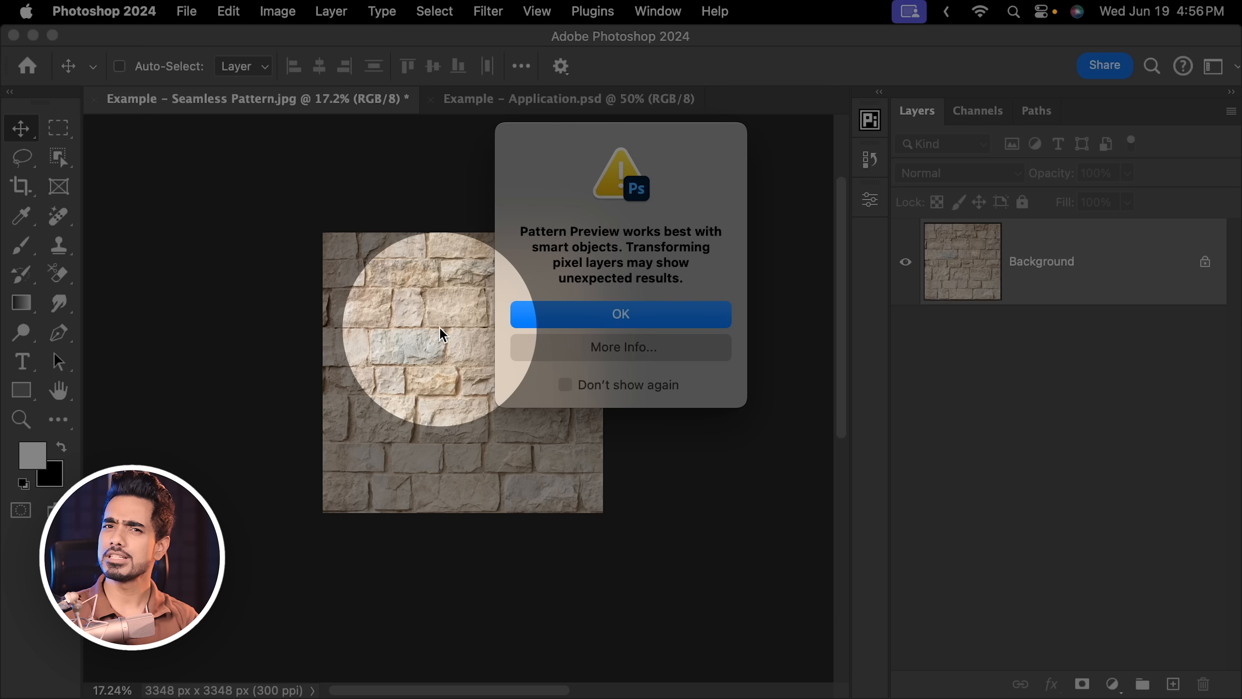
Confirm Pattern Preview for the stone wall image and examine how its edges meet across the repeated tiles
{"action": "left_click", "coordinate": [620, 315]}
{"action": "scroll", "coordinate": [477, 308], "scroll_direction": "down", "scroll_amount": 5}
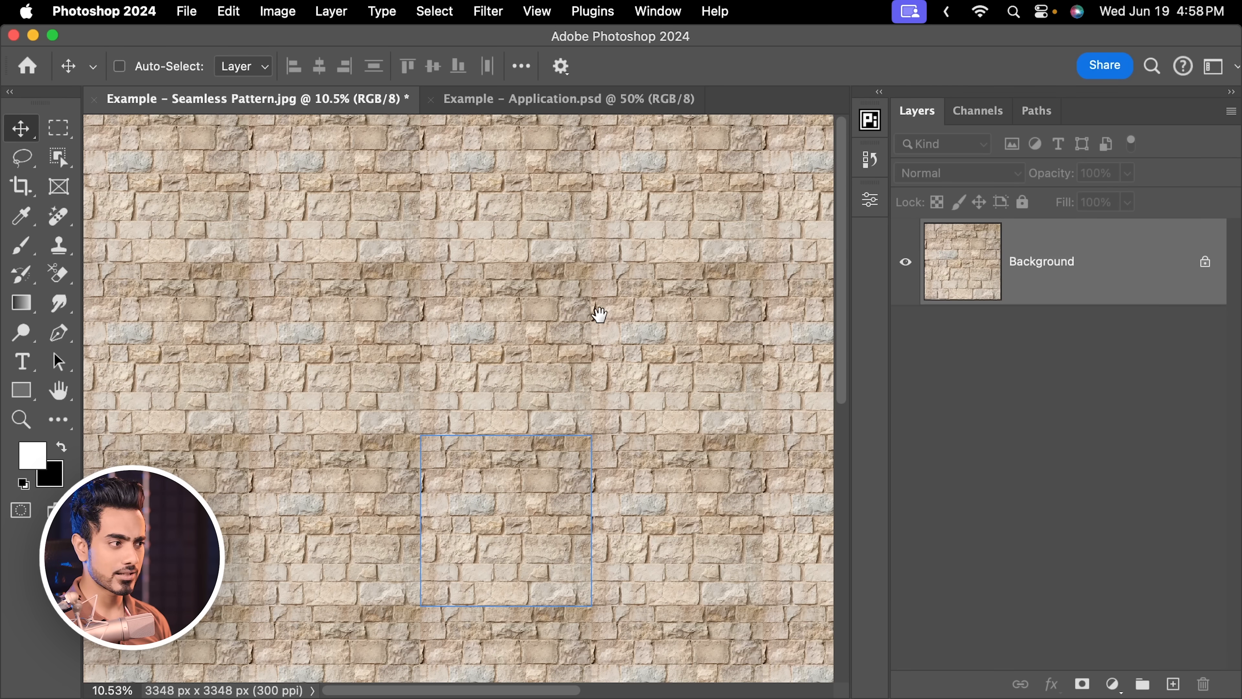
{"action": "left_click_drag", "start_coordinate": [599, 315], "coordinate": [462, 324]}
{"action": "left_click_drag", "start_coordinate": [600, 309], "coordinate": [484, 318]}
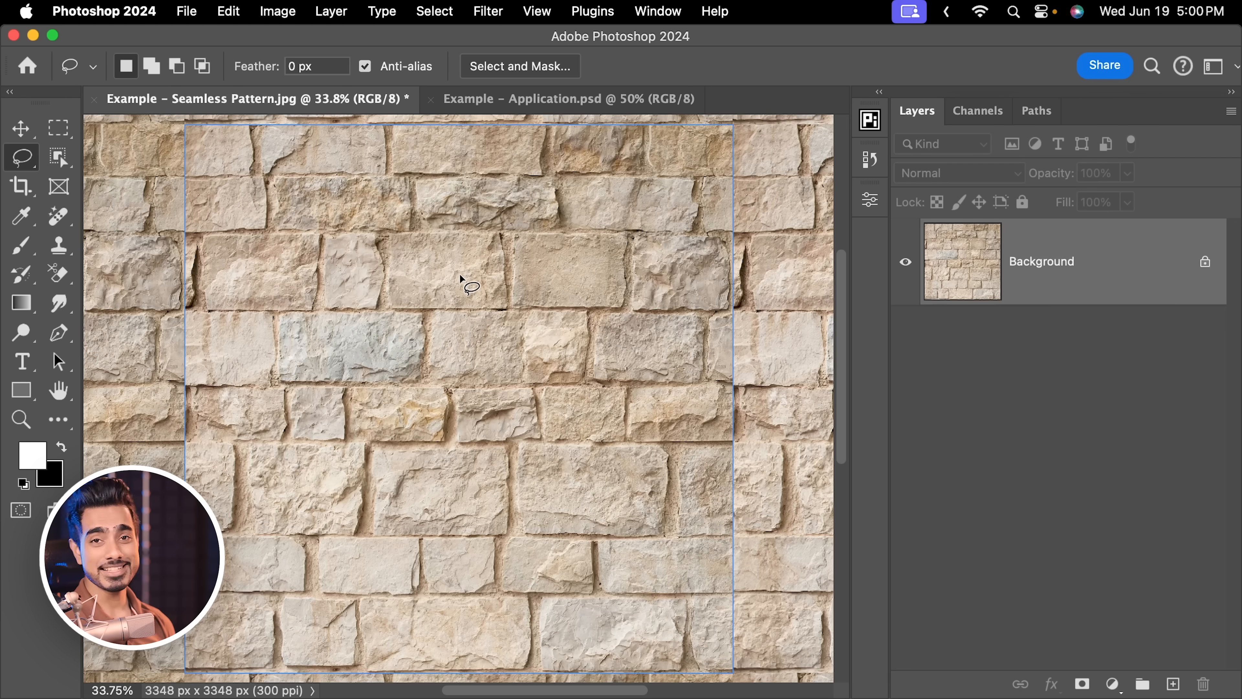
{"action": "scroll", "coordinate": [522, 272], "scroll_direction": "down", "scroll_amount": 5}
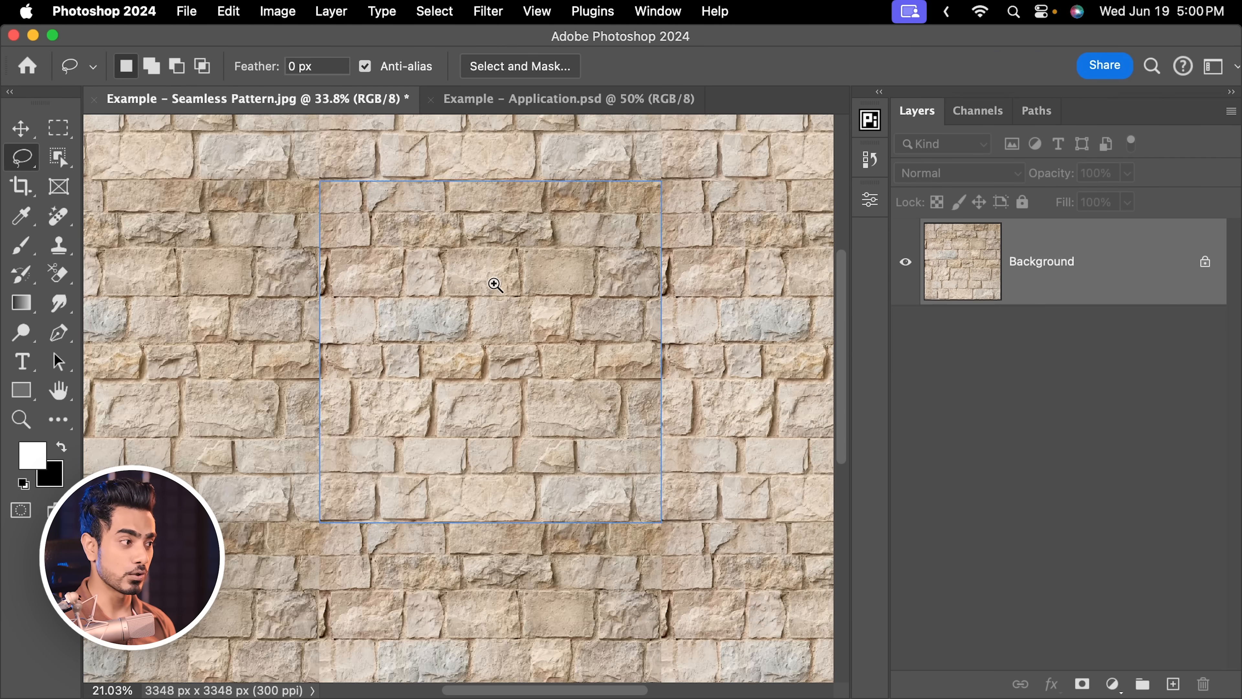
{"action": "scroll", "coordinate": [491, 288], "scroll_direction": "up", "scroll_amount": 2}
{"action": "left_click_drag", "start_coordinate": [544, 277], "coordinate": [526, 312]}
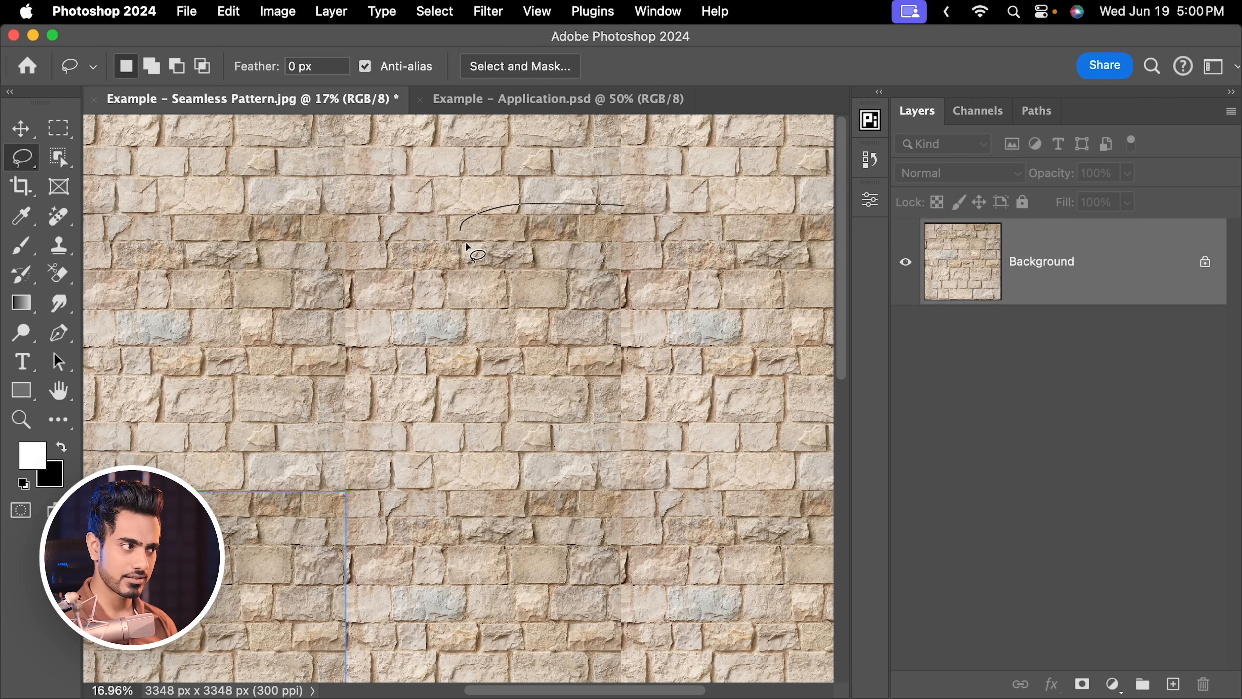
Try to lasso an area across the visible tile edges in the pattern preview
{"action": "mouse_move", "coordinate": [388, 397]}
{"action": "left_mouse_down"}
{"action": "mouse_move", "coordinate": [531, 231]}
{"action": "mouse_move", "coordinate": [466, 348]}
{"action": "left_mouse_up"}
{"action": "key", "text": "shift"}
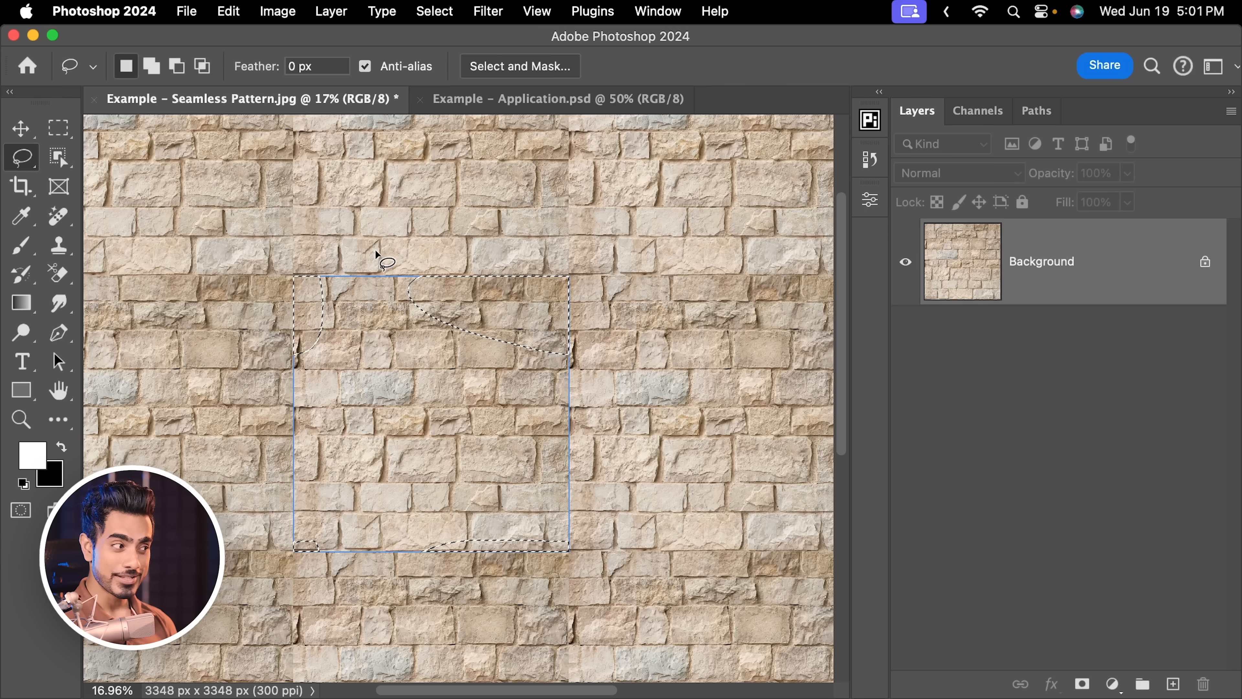
{"action": "left_click", "coordinate": [23, 137]}
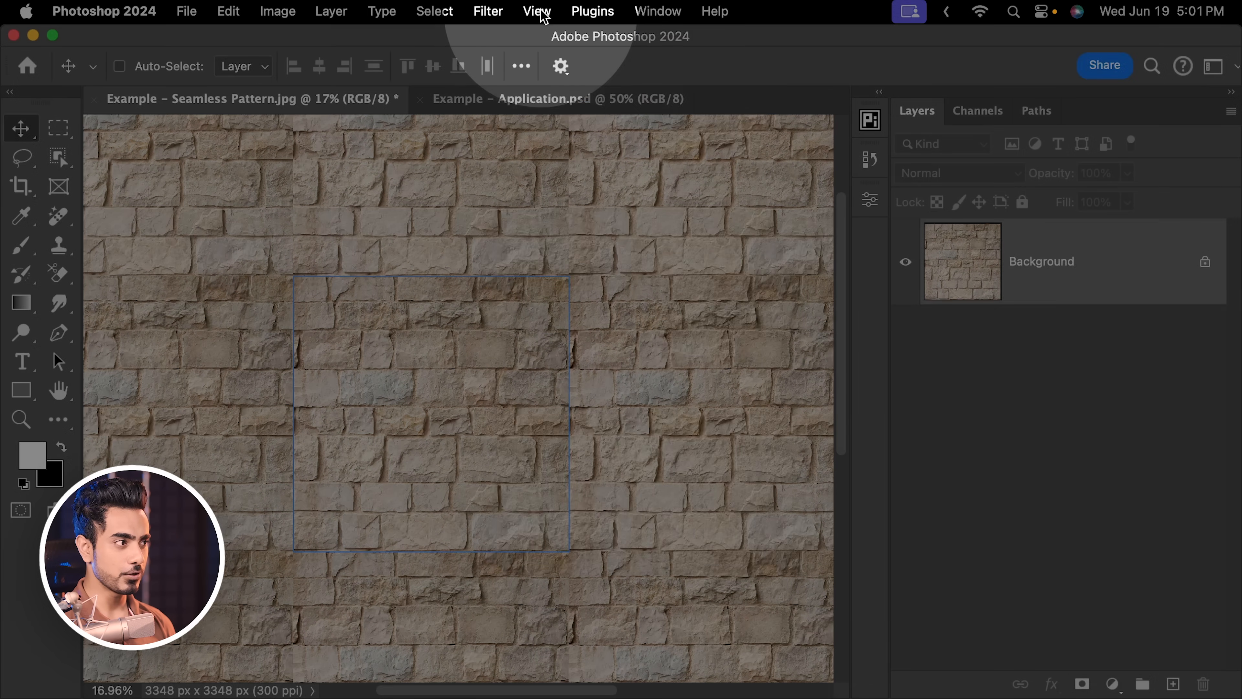
Turn off Pattern Preview for the stone wall image
{"action": "left_click", "coordinate": [538, 10]}
{"action": "left_click", "coordinate": [565, 331]}
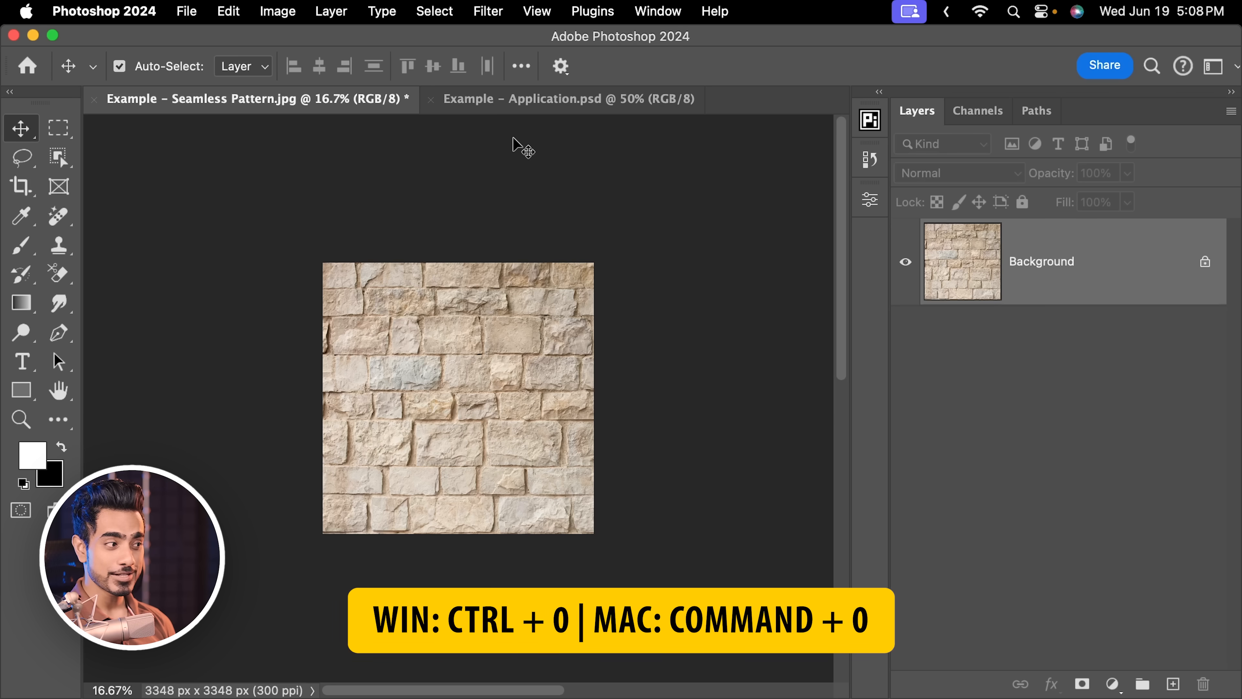
{"action": "key", "text": "super+0"}
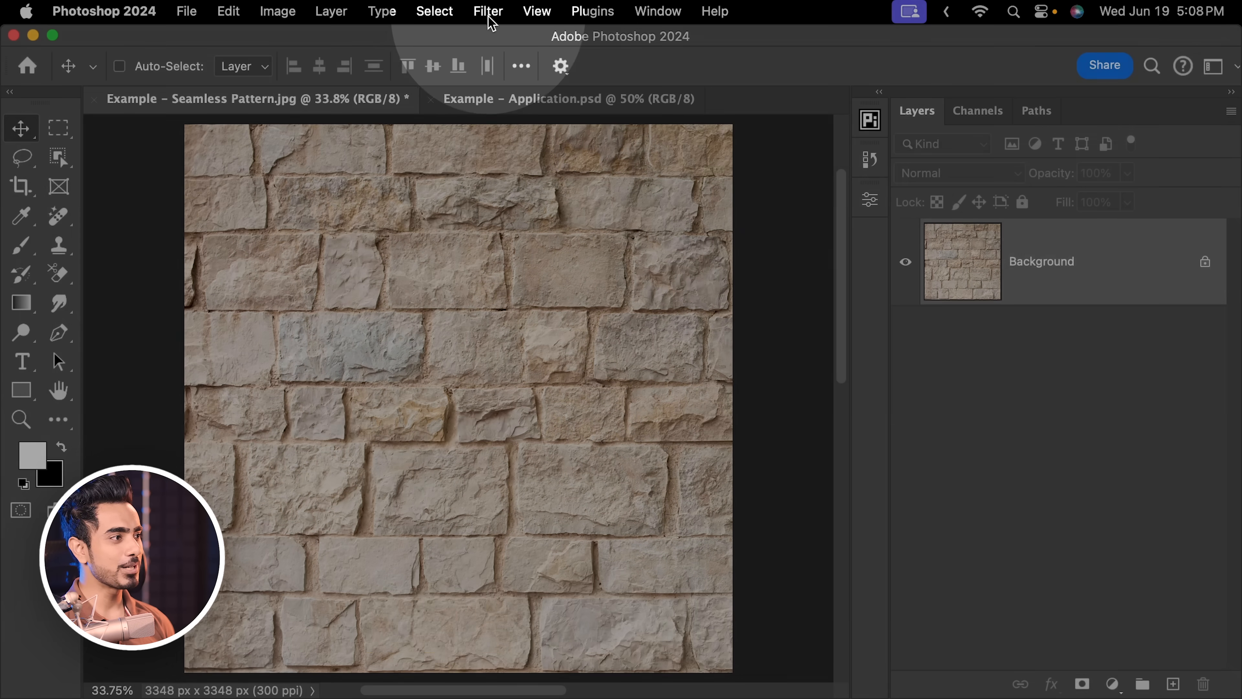
Set up the Offset filter with Wrap Around, shifting the image -5013 px horizontally and -4925 px vertically
{"action": "left_click", "coordinate": [488, 11]}
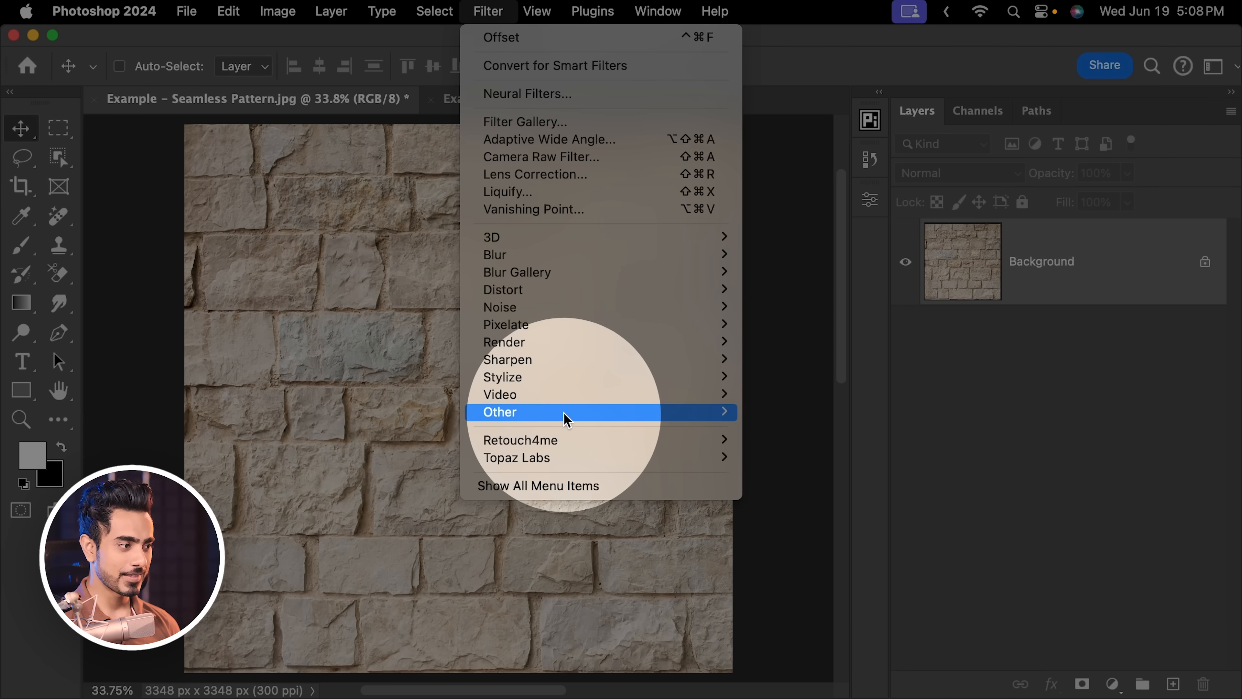
{"action": "mouse_move", "coordinate": [651, 413]}
{"action": "left_click", "coordinate": [773, 500]}
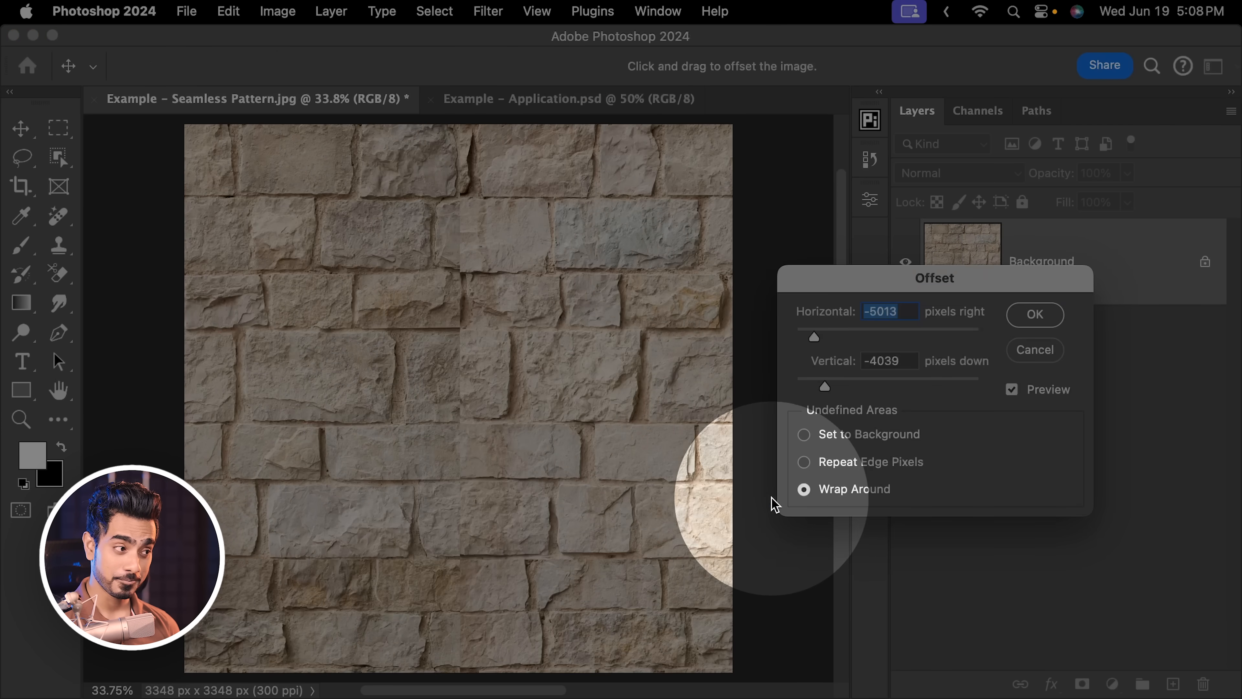
{"action": "left_click_drag", "start_coordinate": [806, 339], "coordinate": [796, 338]}
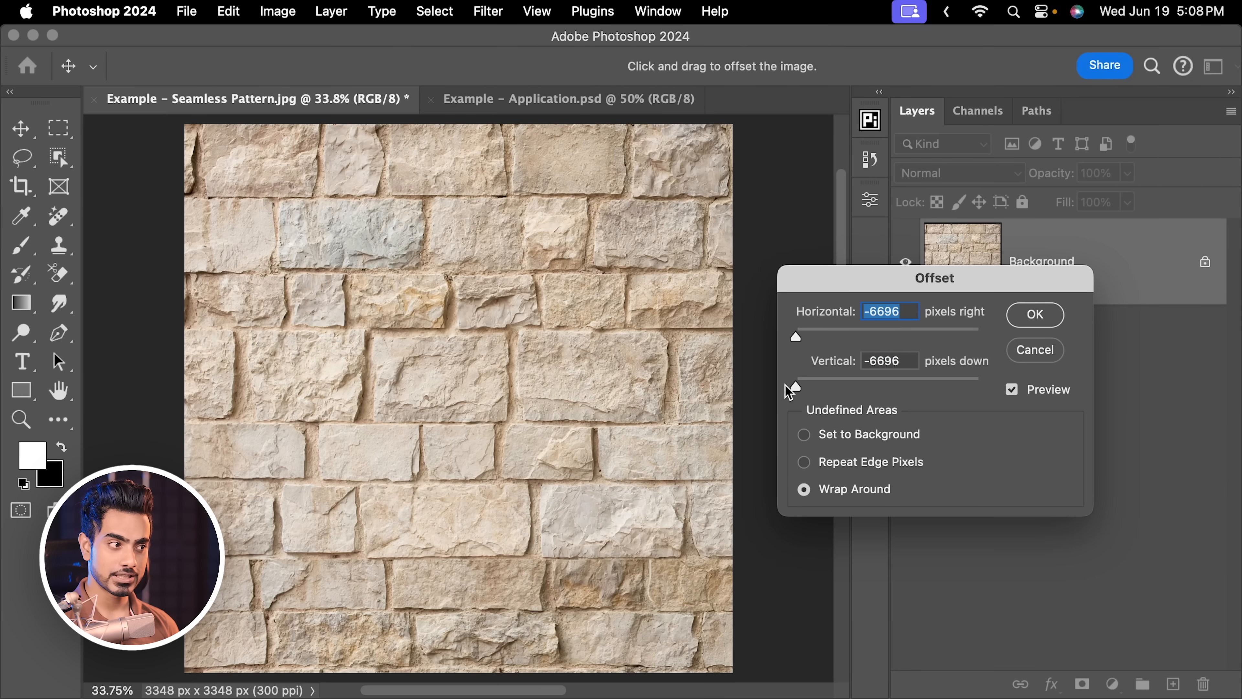
{"action": "left_click_drag", "start_coordinate": [788, 392], "coordinate": [778, 394]}
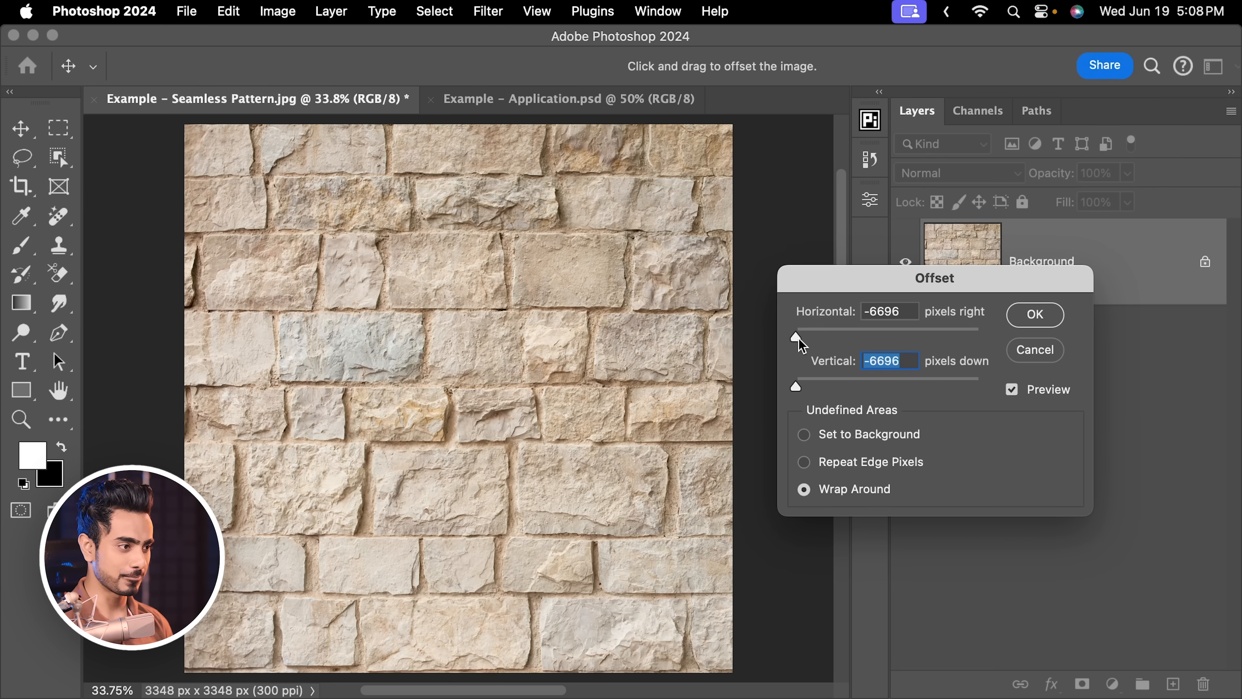
{"action": "left_click_drag", "start_coordinate": [798, 339], "coordinate": [814, 336]}
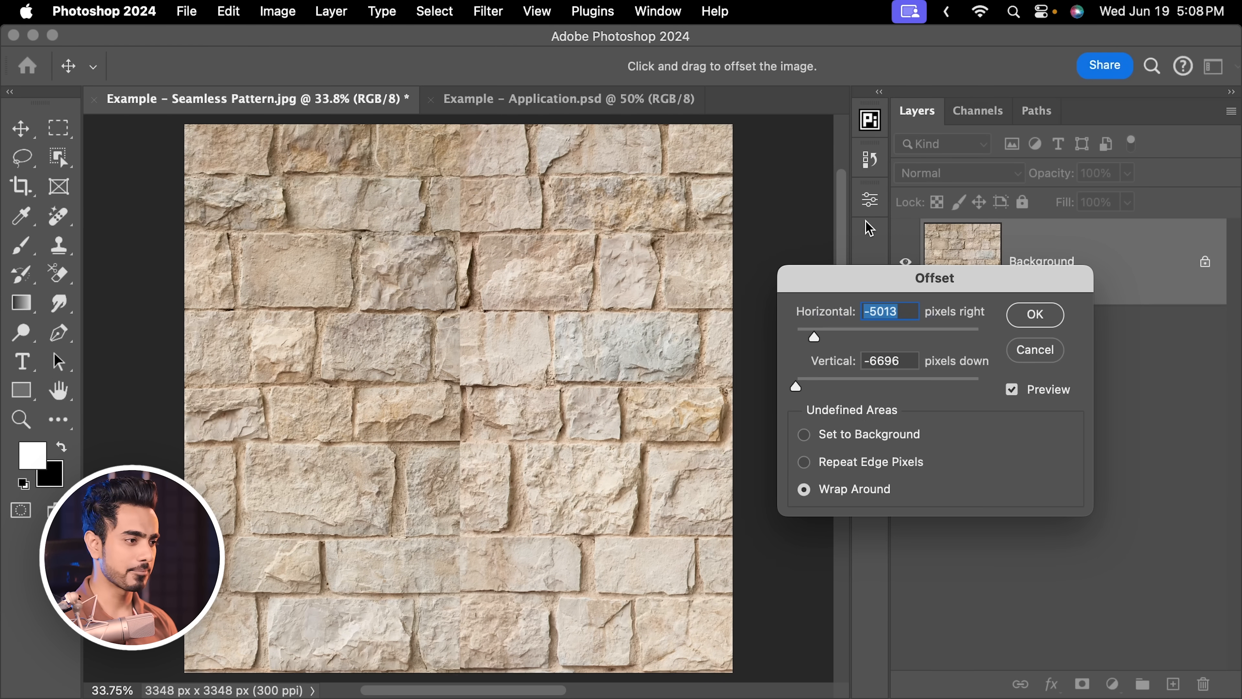
{"action": "left_click_drag", "start_coordinate": [805, 387], "coordinate": [814, 390]}
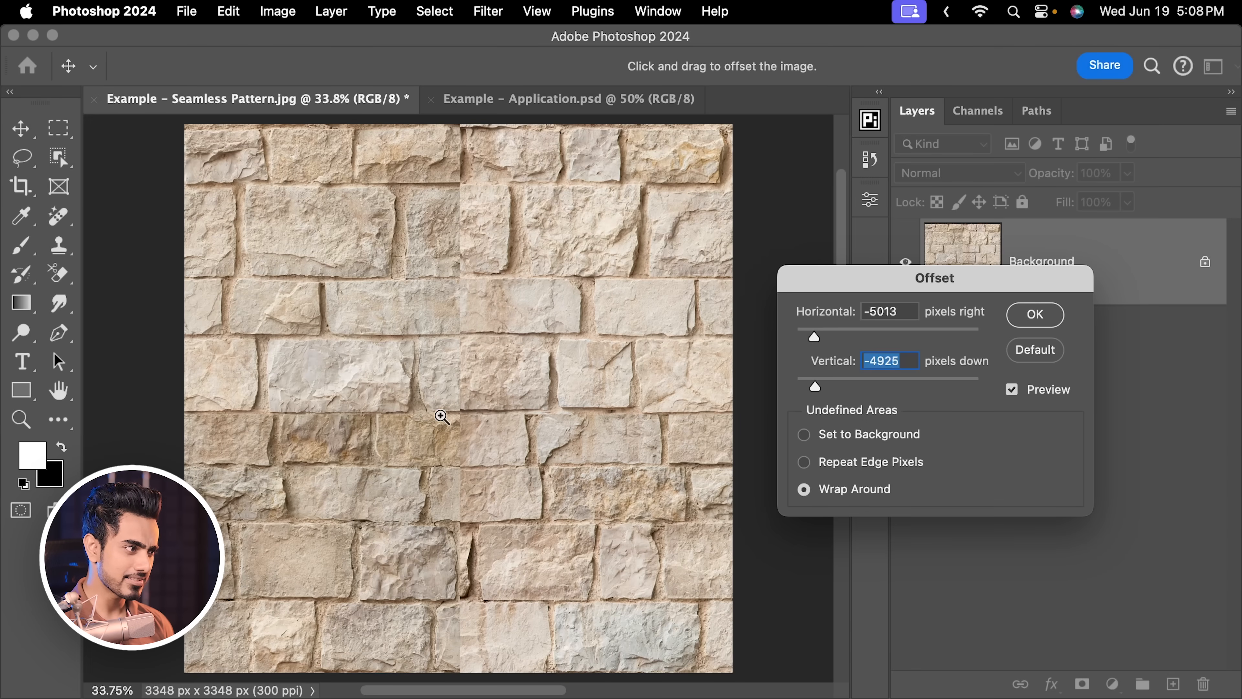
Check the crossing seams near the middle of the wall and apply the offset
{"action": "left_click_drag", "start_coordinate": [440, 416], "coordinate": [595, 389]}
{"action": "left_click_drag", "start_coordinate": [585, 394], "coordinate": [284, 385]}
{"action": "left_click_drag", "start_coordinate": [434, 392], "coordinate": [431, 393]}
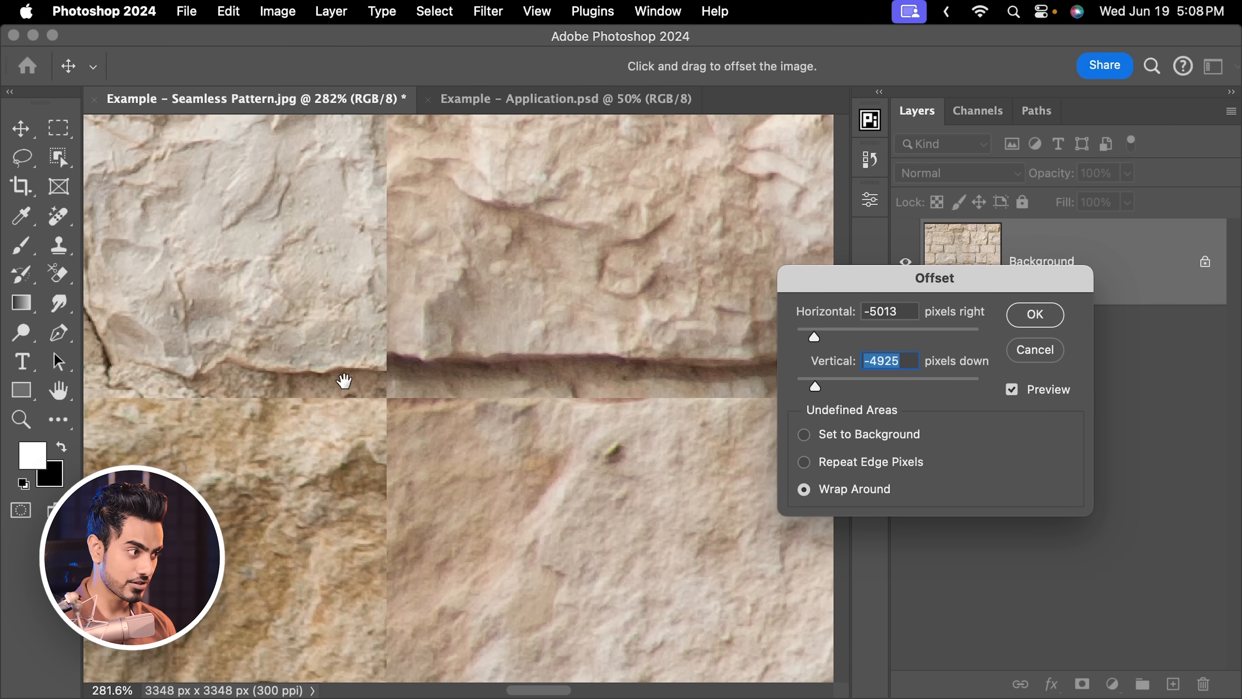
{"action": "left_click_drag", "start_coordinate": [344, 383], "coordinate": [142, 384]}
{"action": "left_click_drag", "start_coordinate": [541, 387], "coordinate": [284, 397]}
{"action": "left_click_drag", "start_coordinate": [352, 364], "coordinate": [385, 397]}
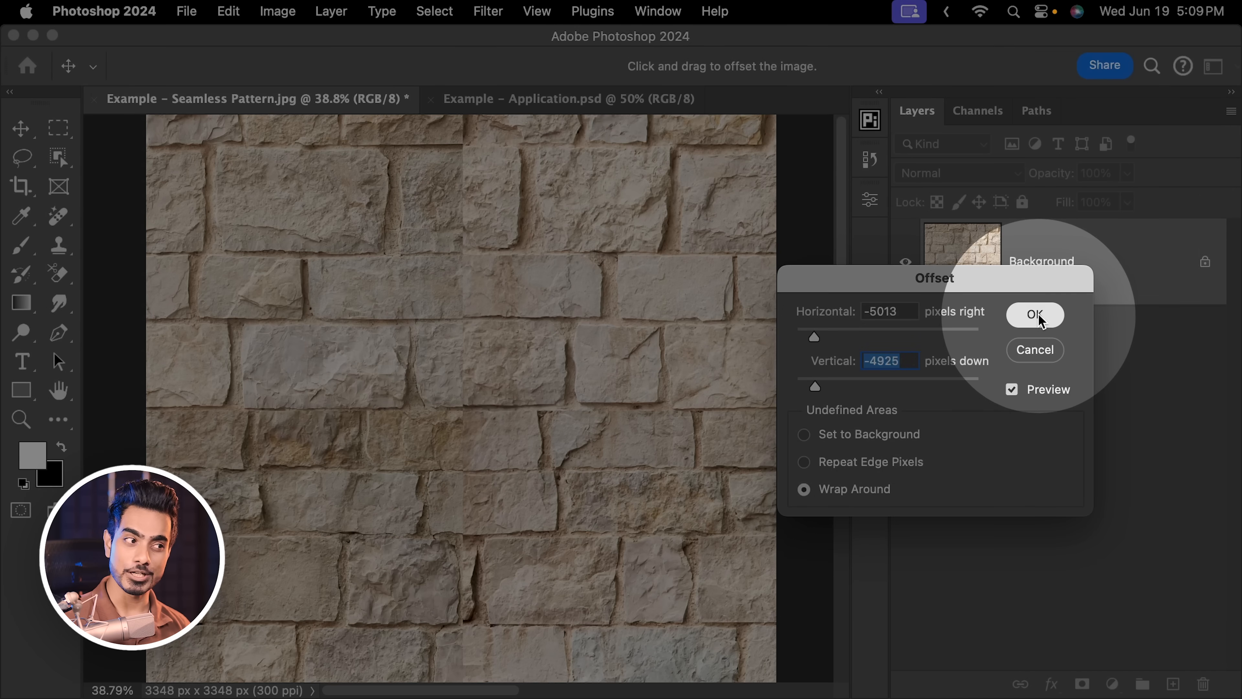
{"action": "left_click", "coordinate": [1036, 316]}
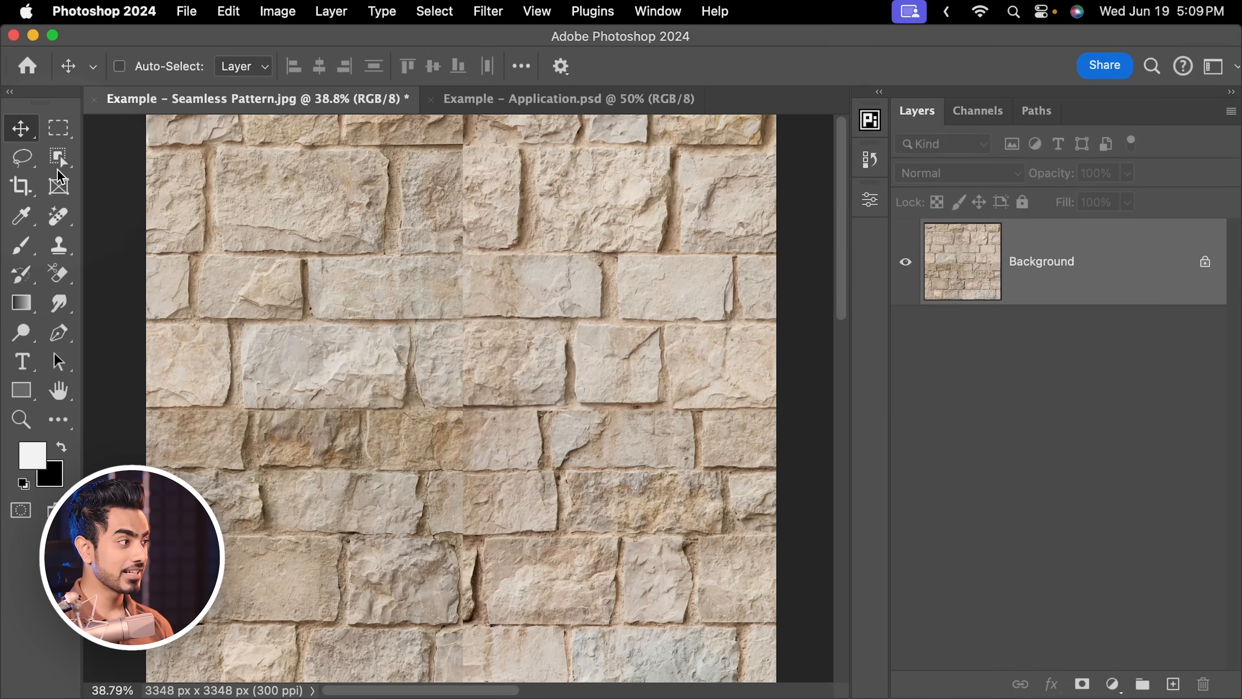
Lasso loosely around the vertical seam and add the horizontal seam to form one cross-shaped selection
{"action": "scroll", "coordinate": [393, 208], "scroll_direction": "down", "scroll_amount": 3}
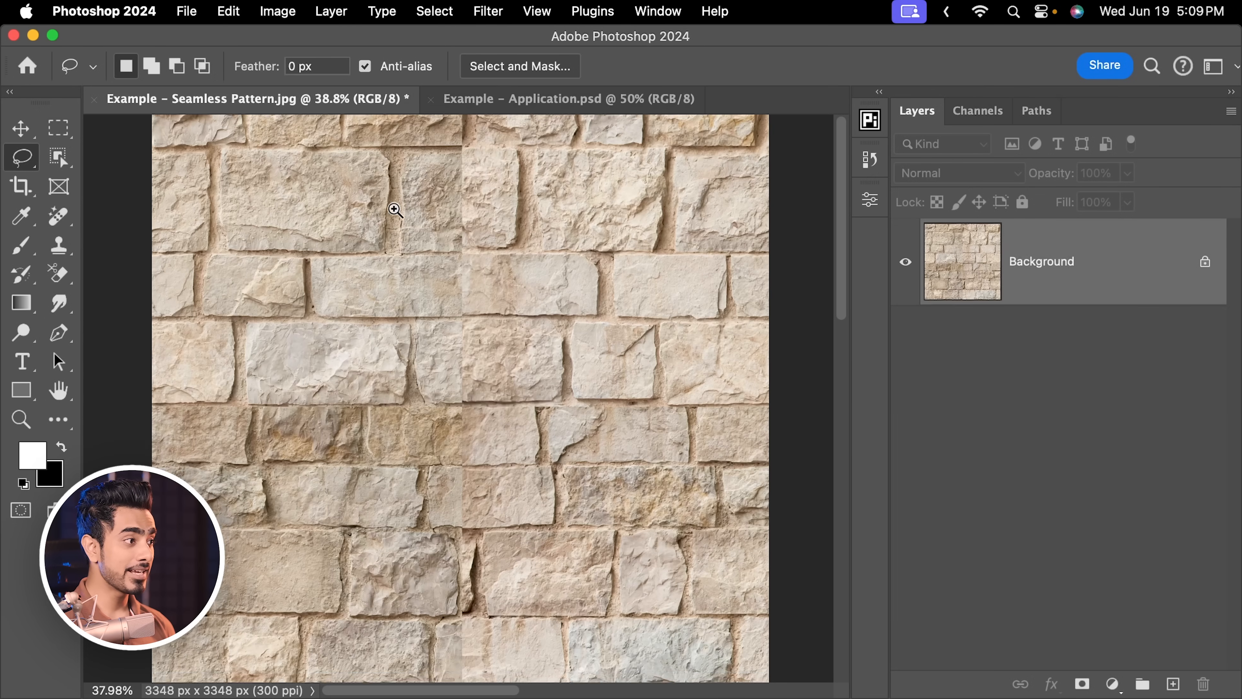
{"action": "left_click_drag", "start_coordinate": [391, 211], "coordinate": [393, 230]}
{"action": "left_click_drag", "start_coordinate": [423, 174], "coordinate": [421, 206]}
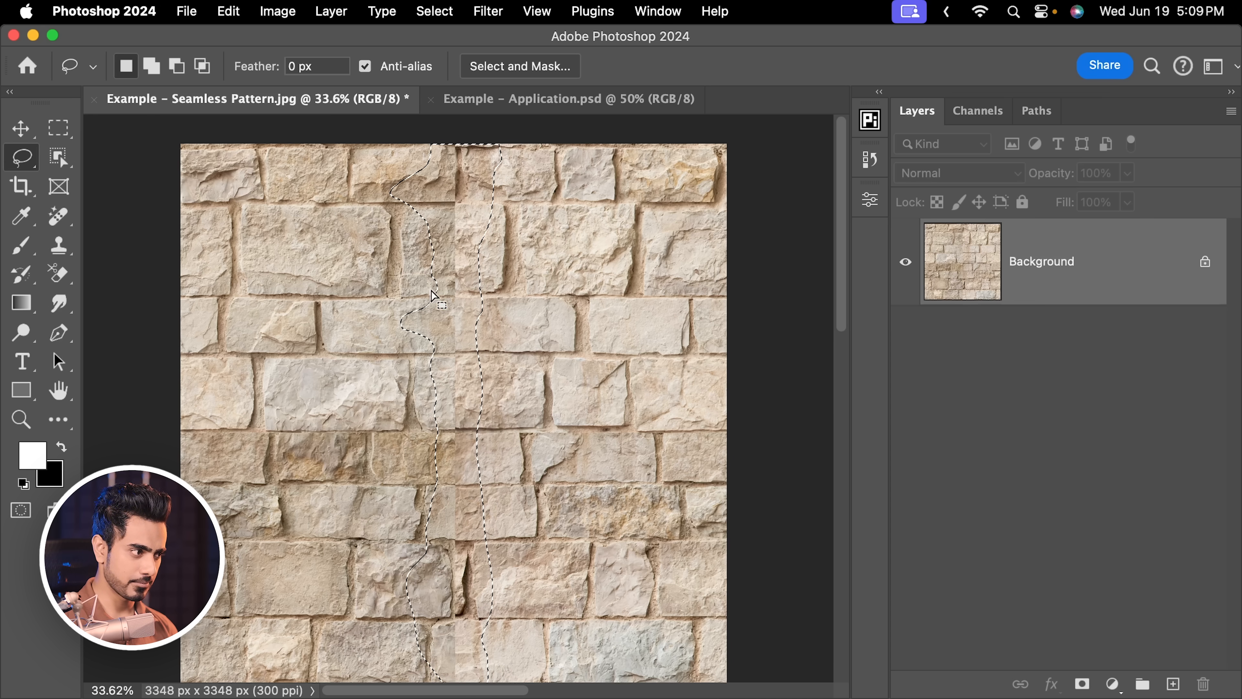
{"action": "key", "text": "shift"}
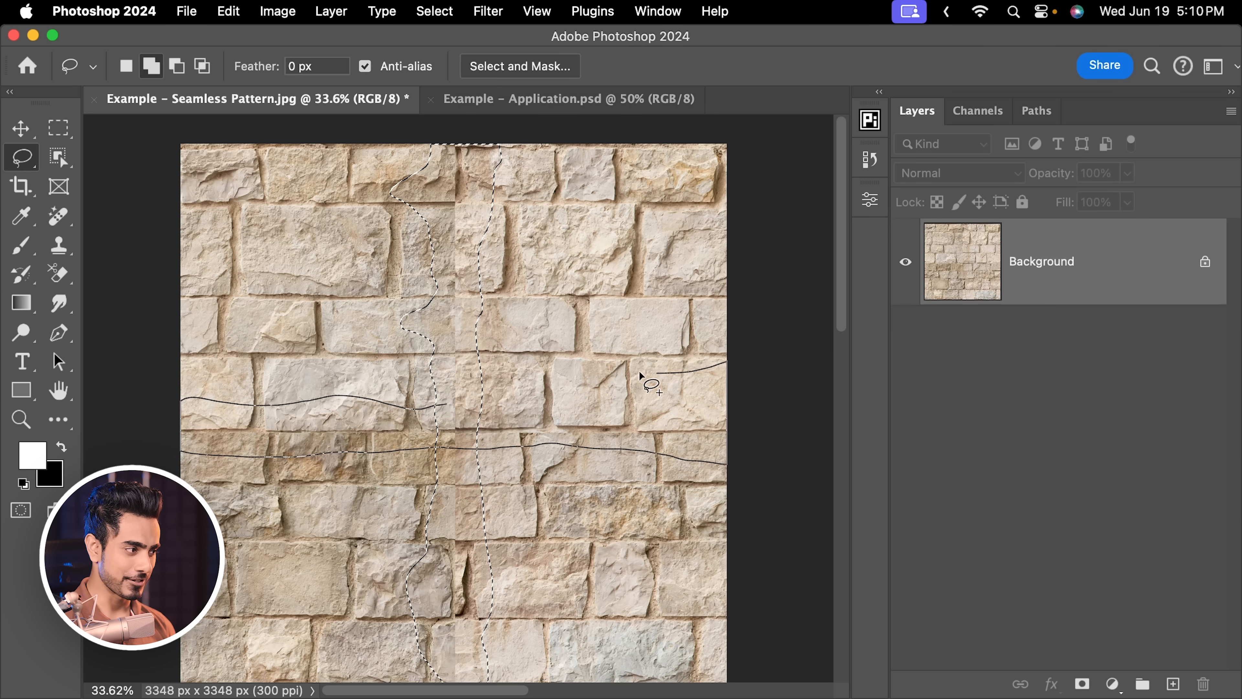
Try Content-Aware Fill on the seam selection with Rotation Adaptation set to Low
{"action": "left_click", "coordinate": [228, 11]}
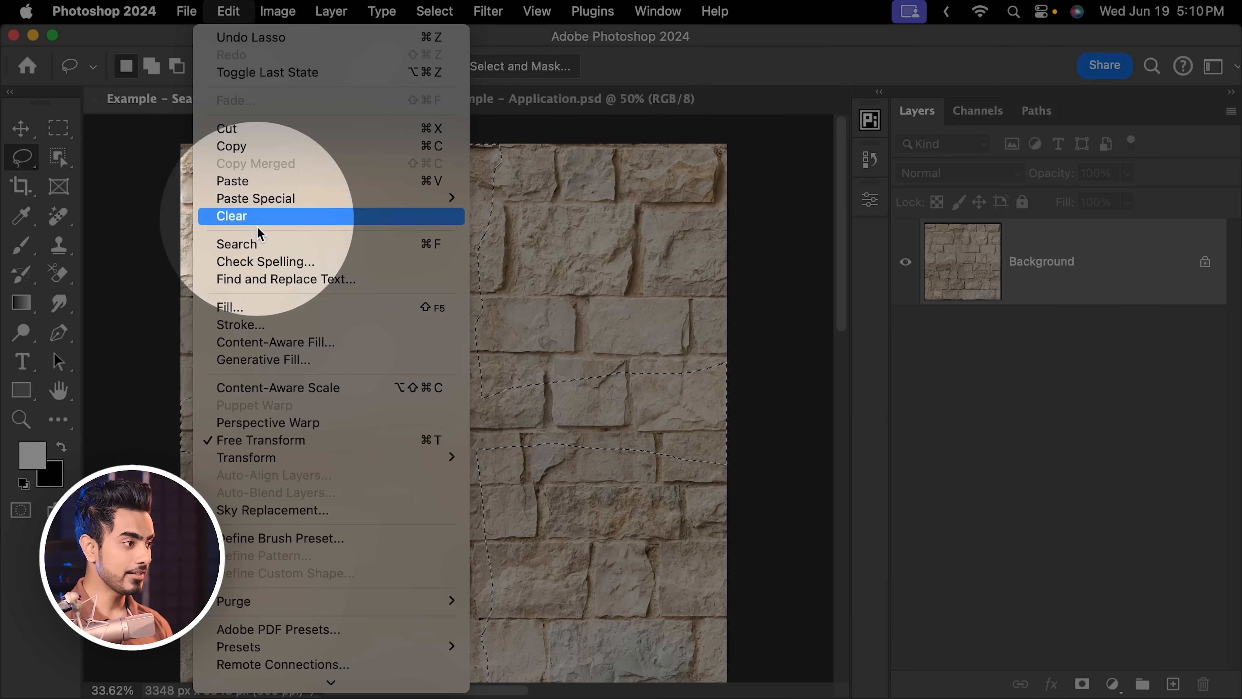
{"action": "left_click", "coordinate": [263, 343]}
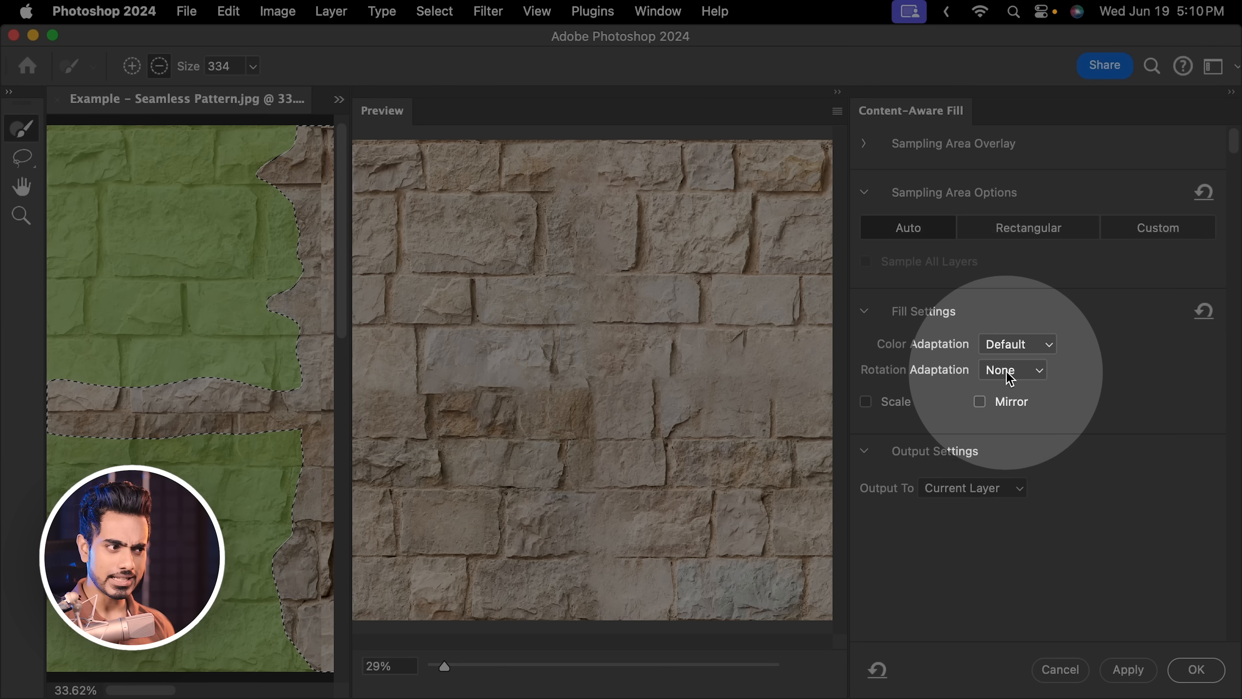
{"action": "left_click", "coordinate": [1007, 372]}
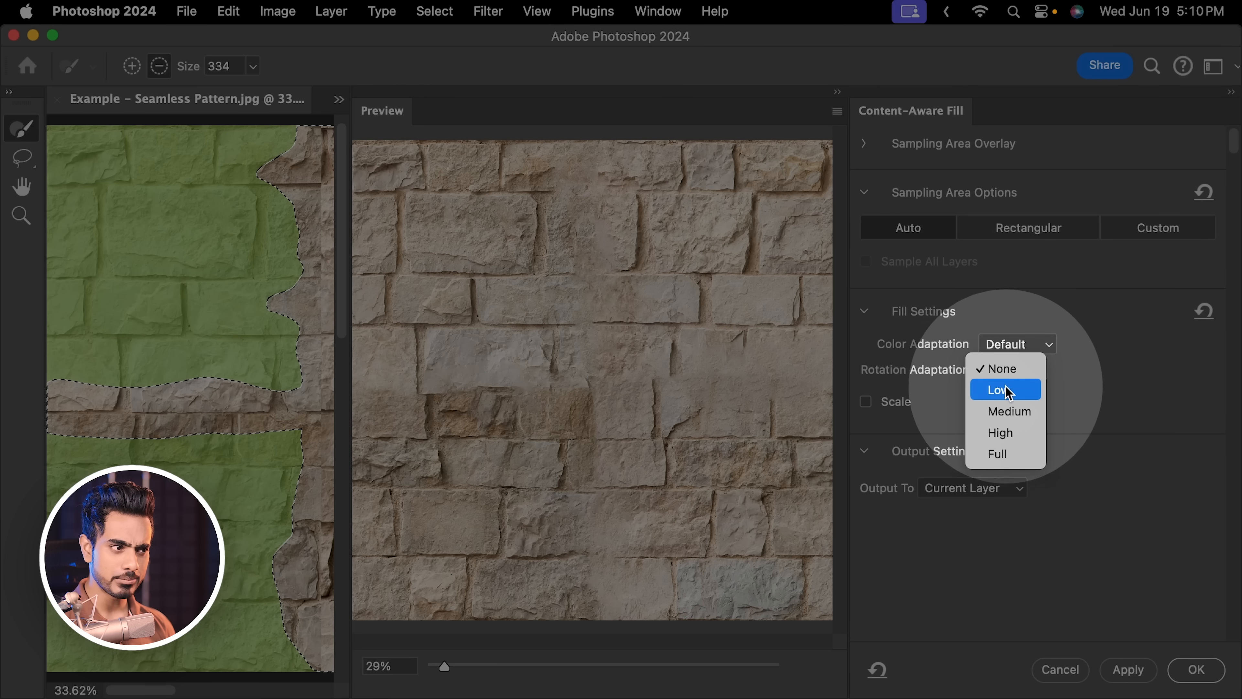
{"action": "left_click", "coordinate": [1005, 391]}
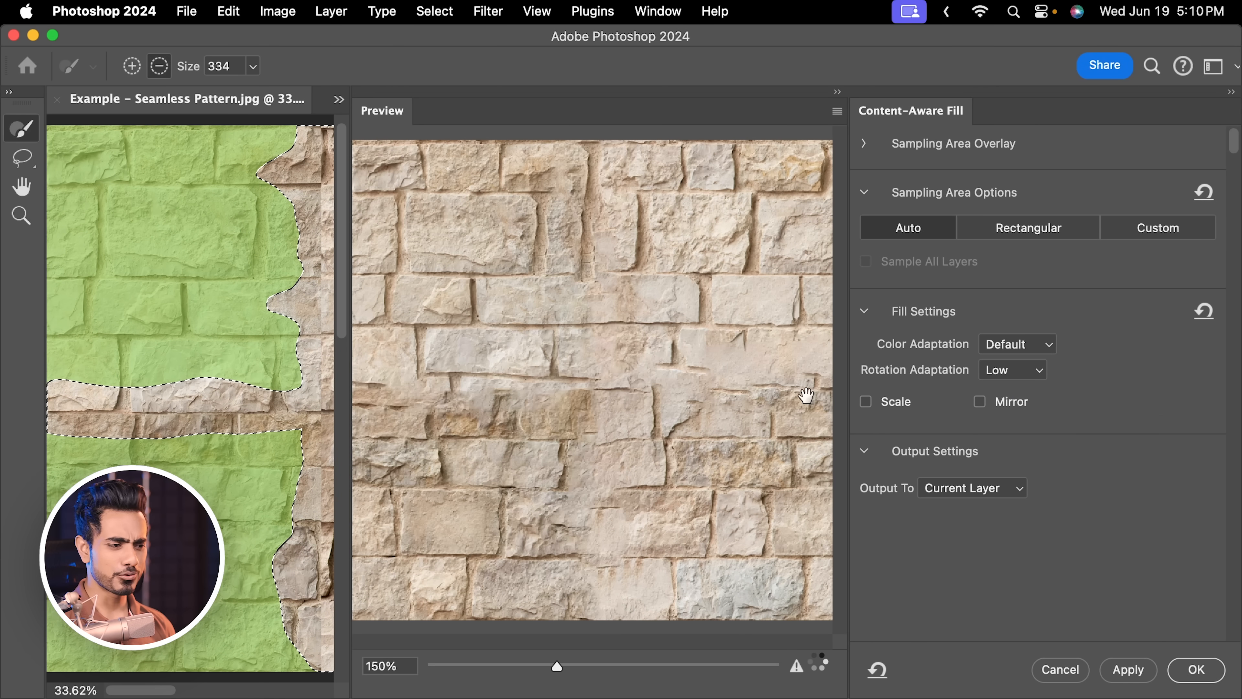
{"action": "left_click", "coordinate": [1059, 670]}
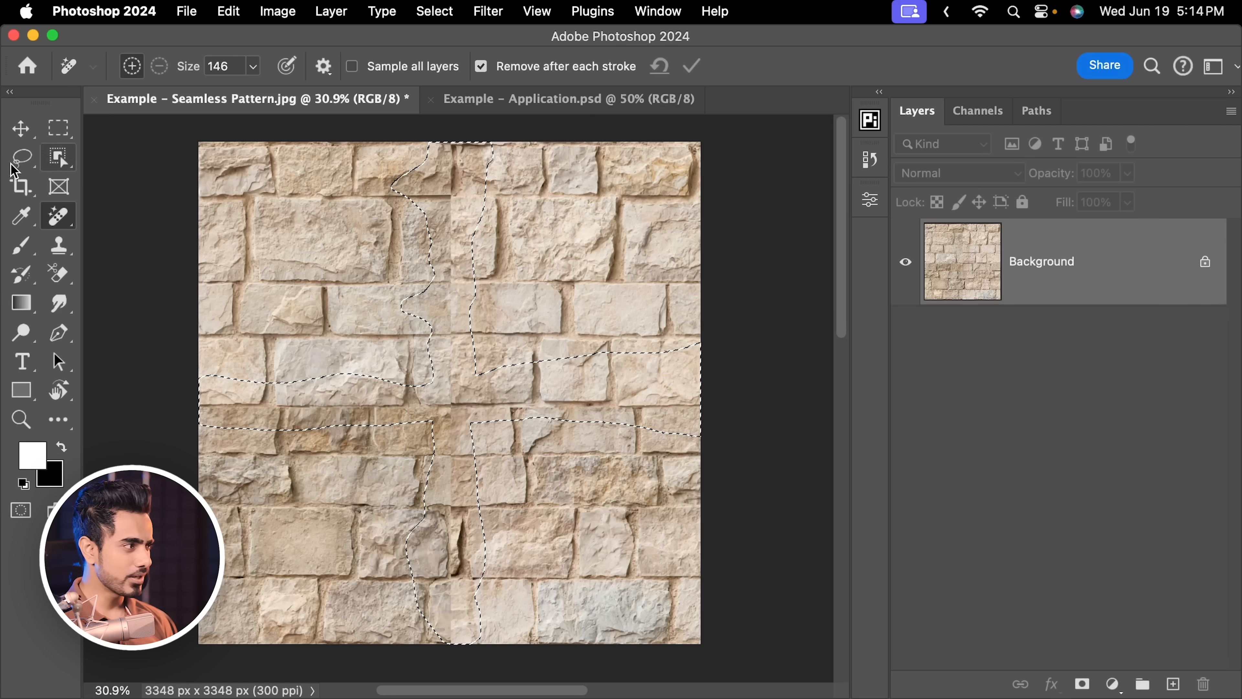
Show the Contextual Task Bar and run Generative Fill on the seam selection with an empty prompt
{"action": "left_click", "coordinate": [21, 157]}
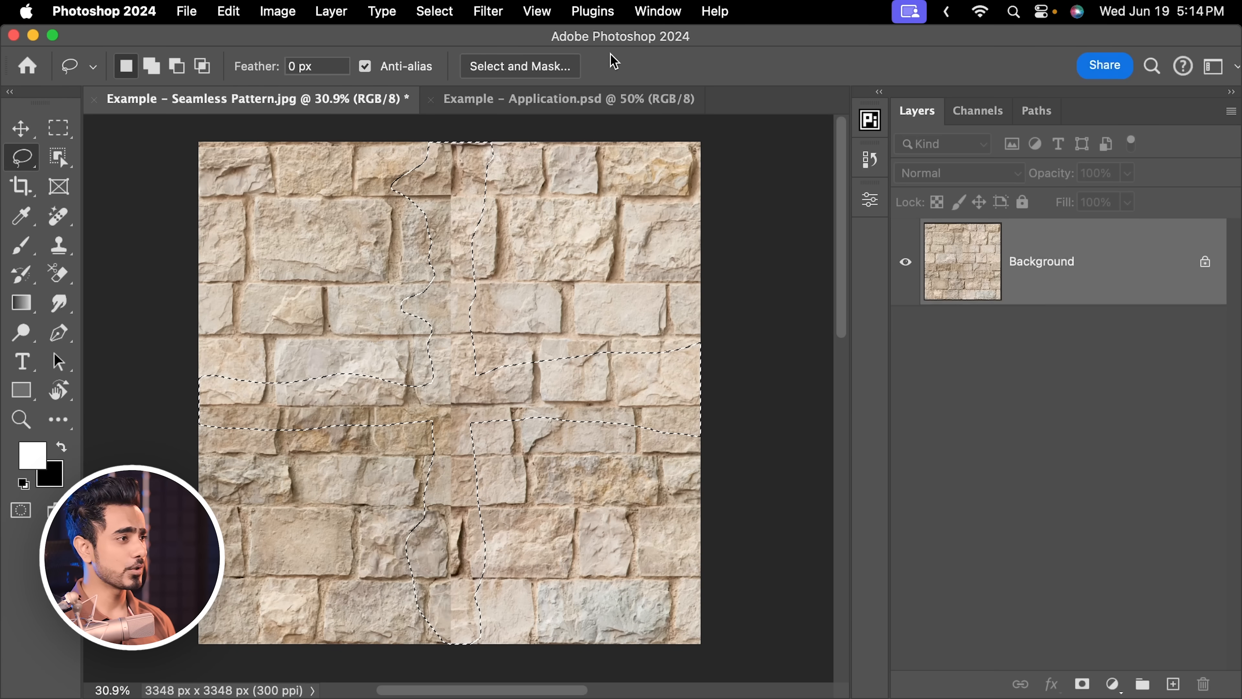
{"action": "left_click", "coordinate": [664, 18]}
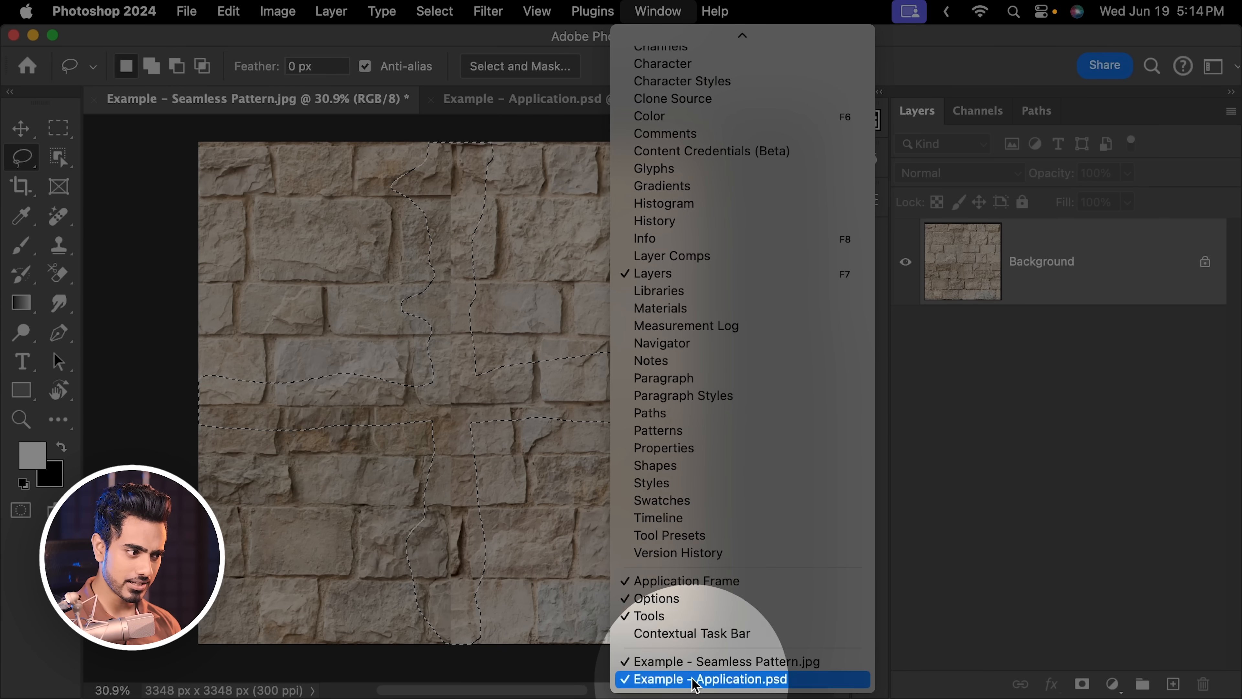
{"action": "left_click", "coordinate": [698, 638]}
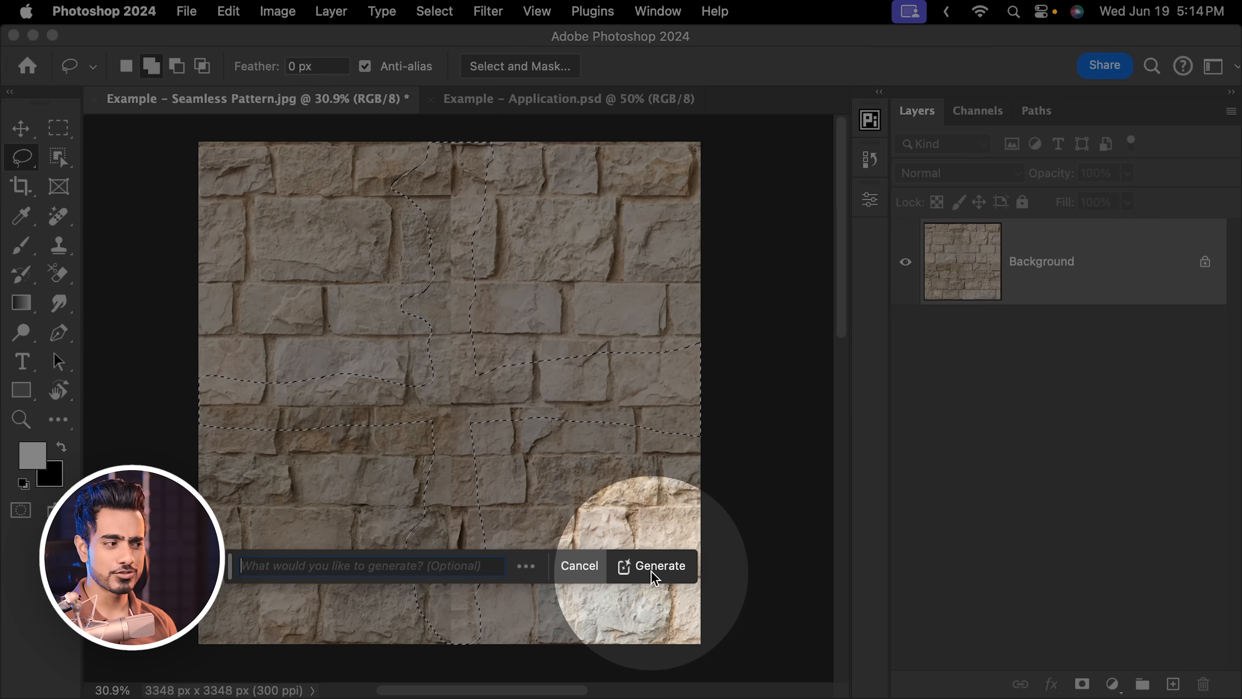
{"action": "left_click", "coordinate": [658, 568]}
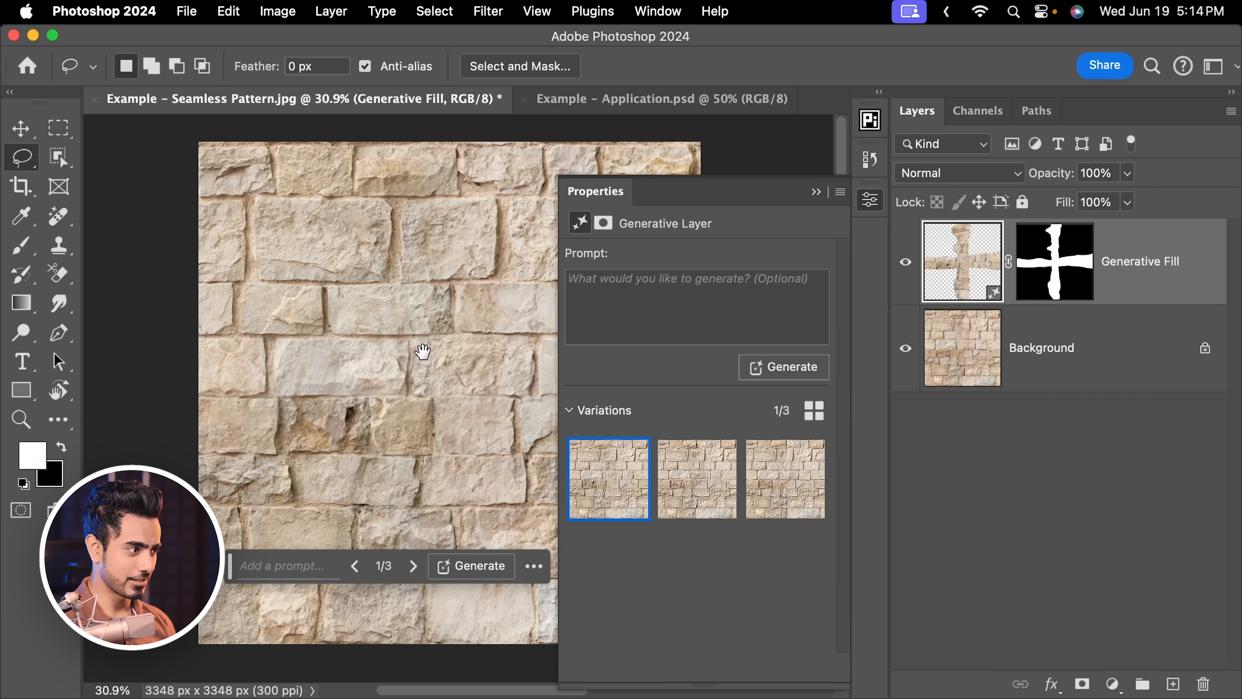
Compare the three Generative Fill variations and choose the second one
{"action": "left_click_drag", "start_coordinate": [422, 351], "coordinate": [344, 353]}
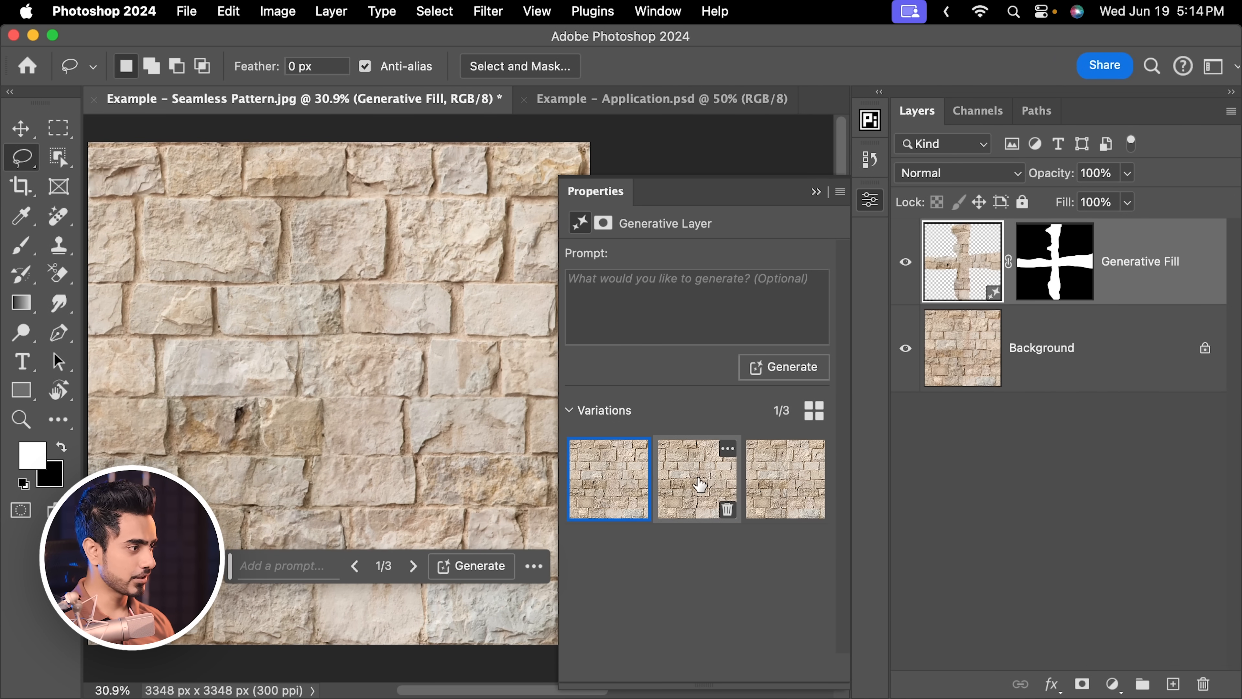
{"action": "left_click", "coordinate": [704, 487]}
{"action": "left_click", "coordinate": [780, 494]}
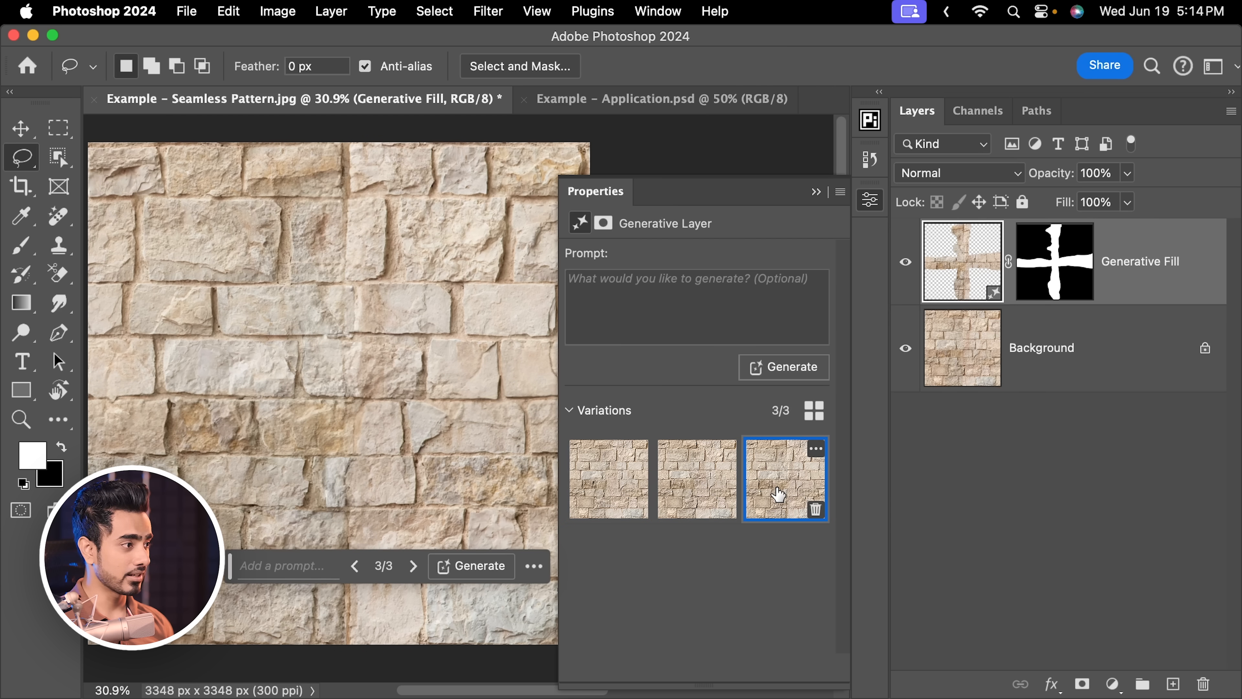
{"action": "left_click", "coordinate": [663, 484]}
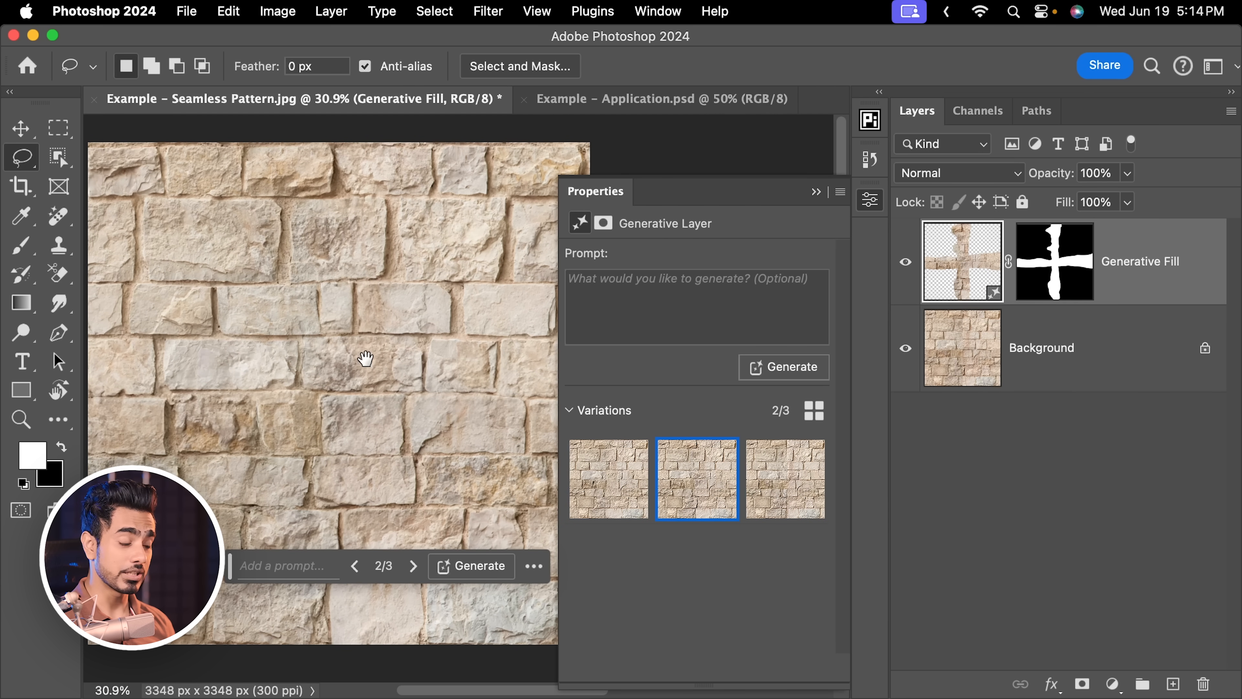
Examine the sharpness of the generated stones against the neighbouring original texture
{"action": "left_click_drag", "start_coordinate": [264, 392], "coordinate": [391, 273]}
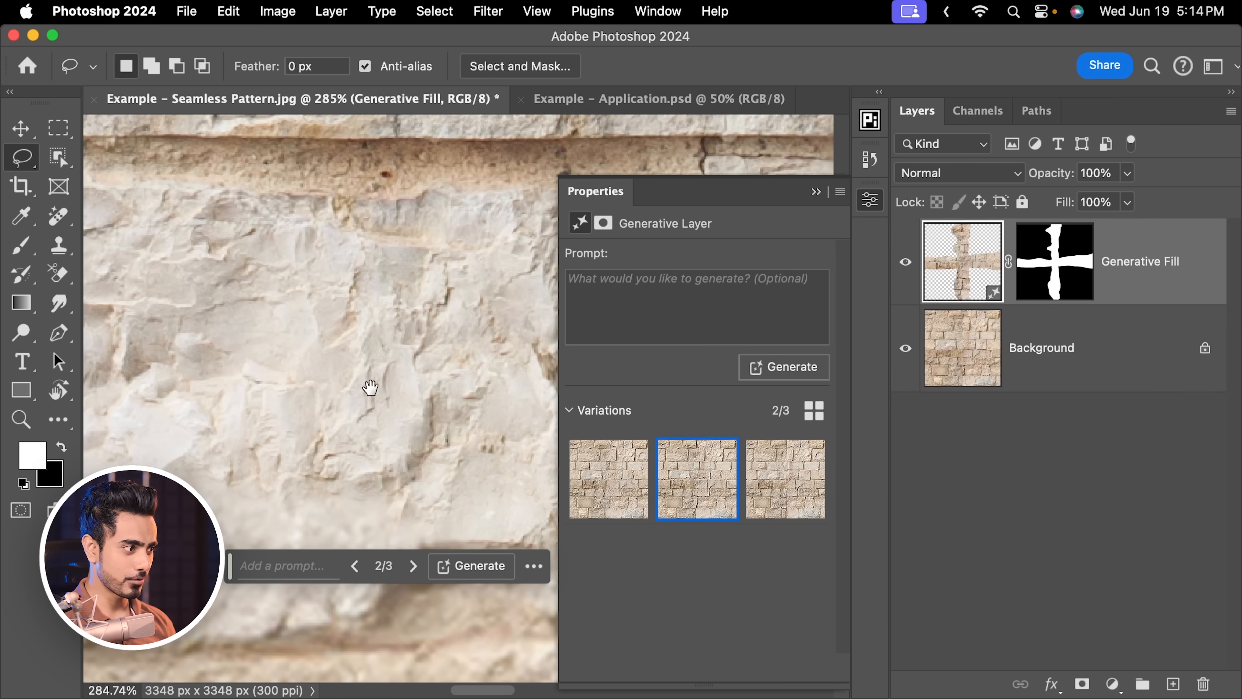
{"action": "left_click_drag", "start_coordinate": [370, 388], "coordinate": [344, 221]}
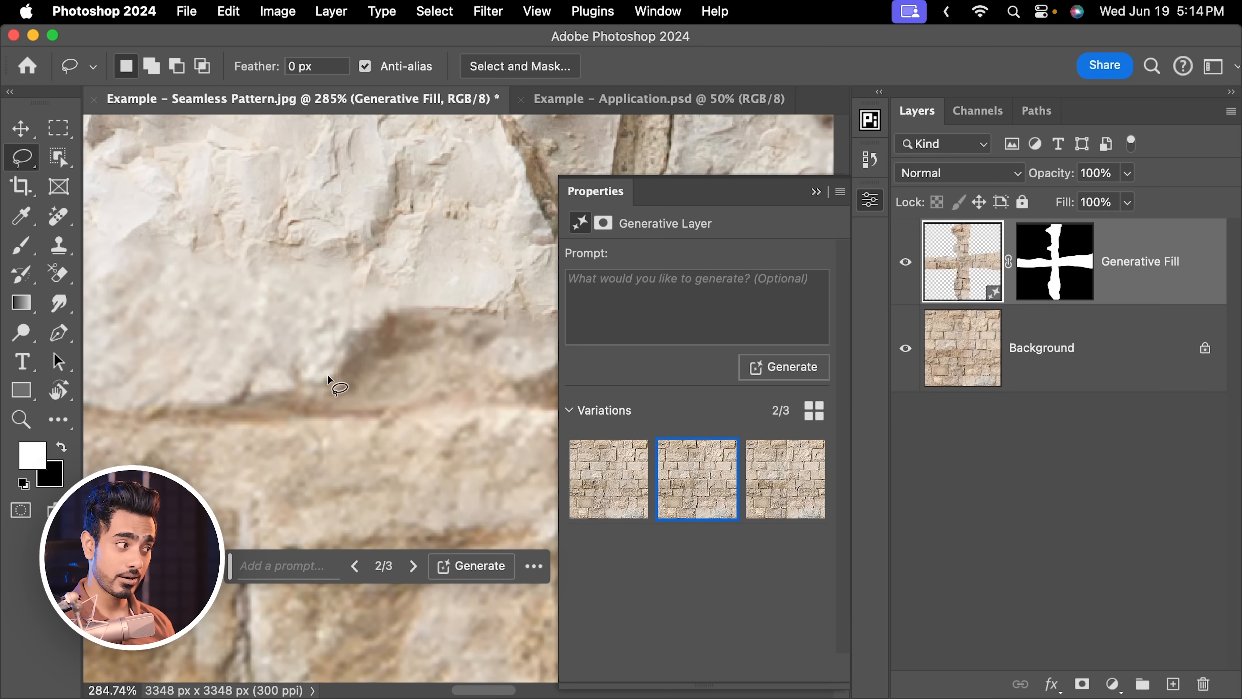
{"action": "left_click_drag", "start_coordinate": [327, 375], "coordinate": [285, 343]}
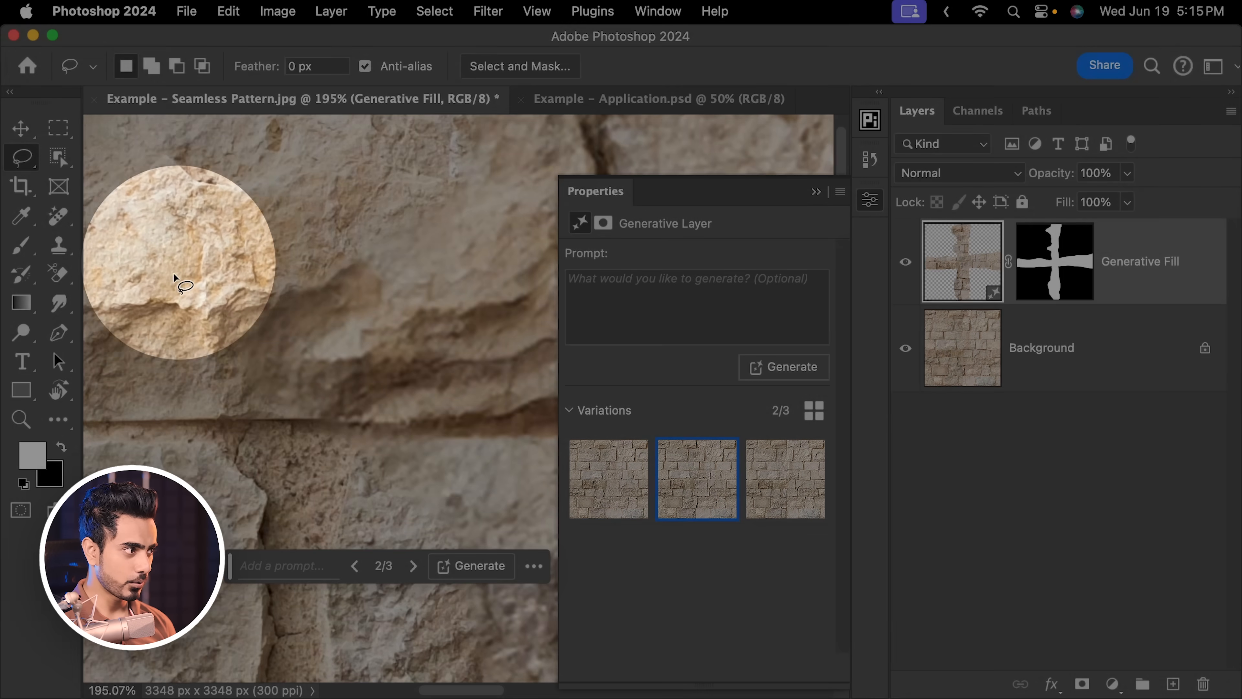
Undo the Generative Fill on the seams so that only the background and the seam selection are left
{"action": "left_click_drag", "start_coordinate": [312, 340], "coordinate": [215, 287]}
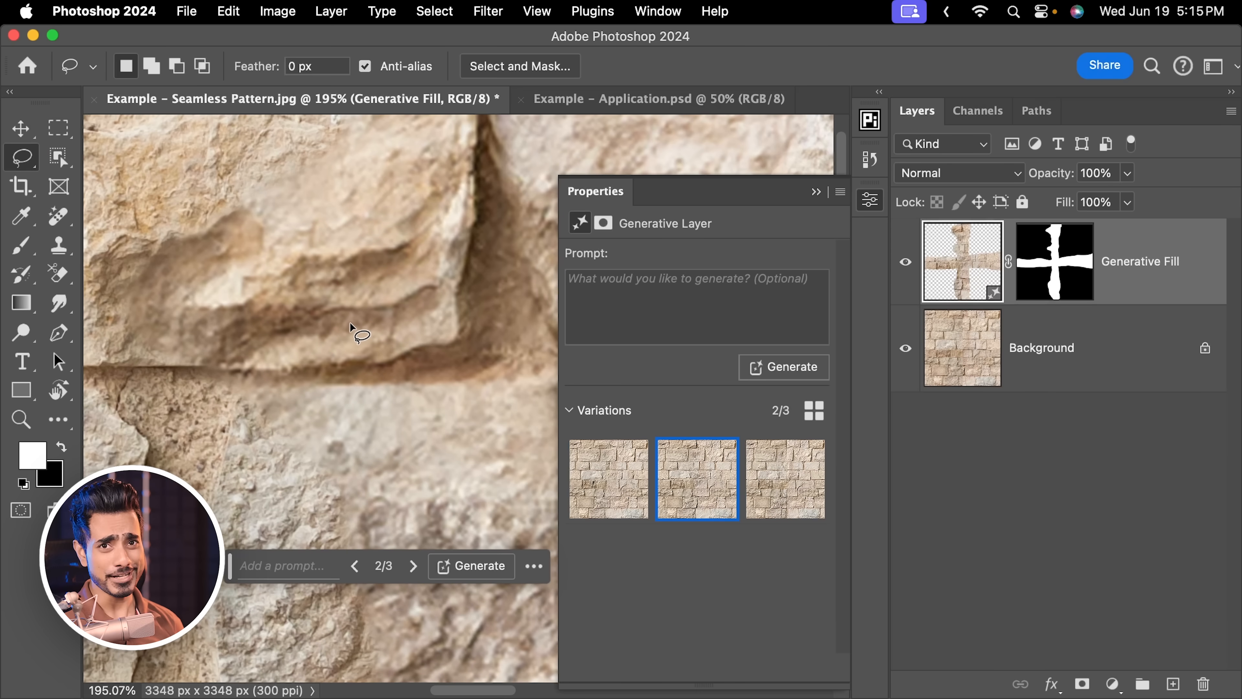
{"action": "left_click_drag", "start_coordinate": [391, 307], "coordinate": [274, 342]}
{"action": "left_click_drag", "start_coordinate": [275, 362], "coordinate": [293, 321]}
{"action": "key", "text": "super+z"}
{"action": "key", "text": "super+z"}
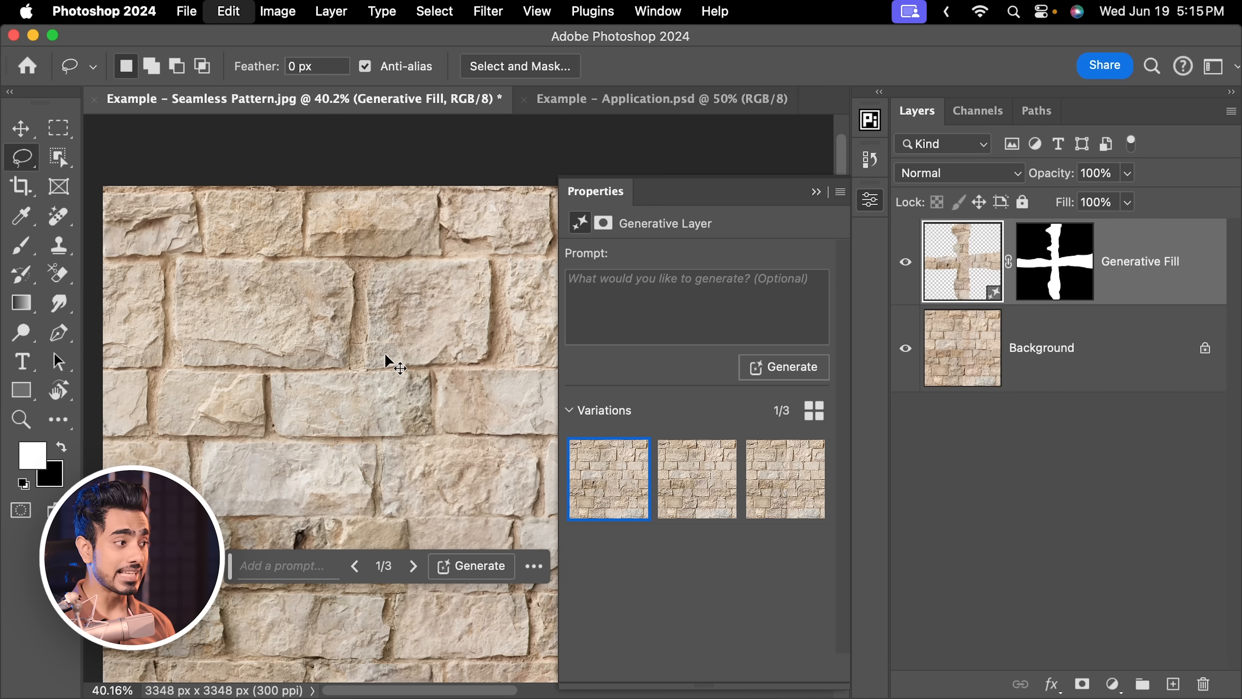
{"action": "left_click_drag", "start_coordinate": [383, 367], "coordinate": [454, 162]}
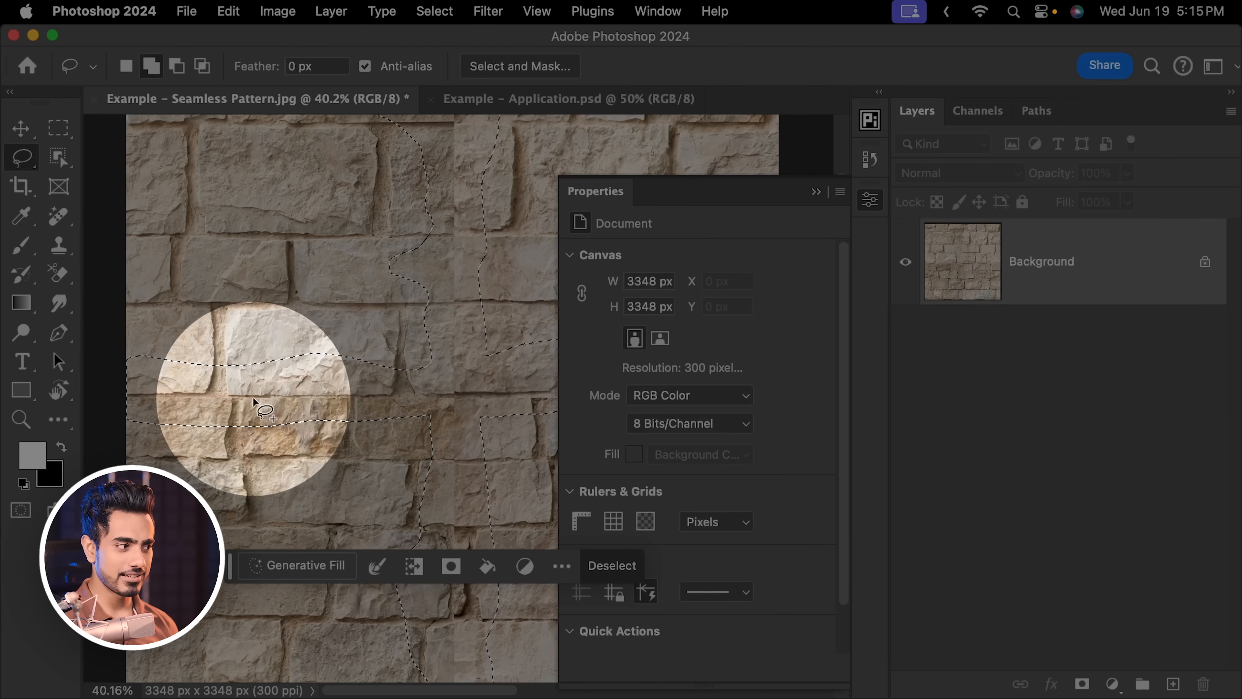
Try small freehand lasso selections along the horizontal seam in place of the full seam selection
{"action": "key", "text": "super+d"}
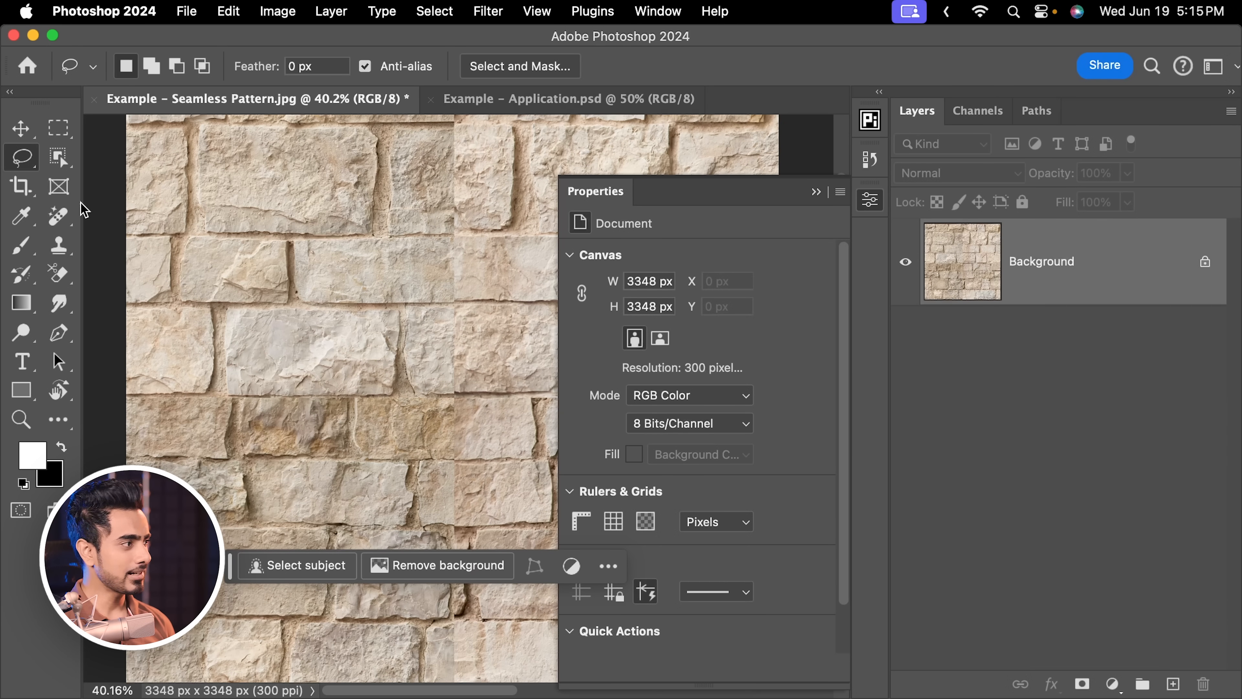
{"action": "left_click_drag", "start_coordinate": [114, 369], "coordinate": [114, 370]}
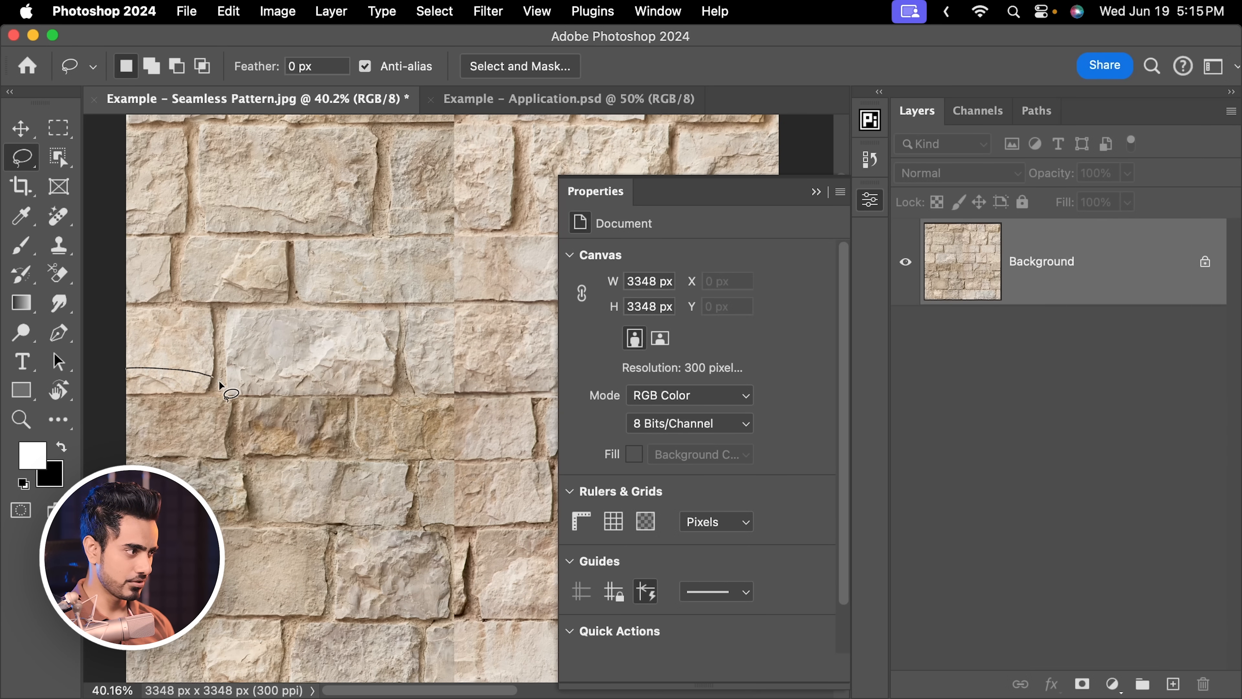
{"action": "left_click_drag", "start_coordinate": [96, 415], "coordinate": [97, 414]}
{"action": "key", "text": "super+d"}
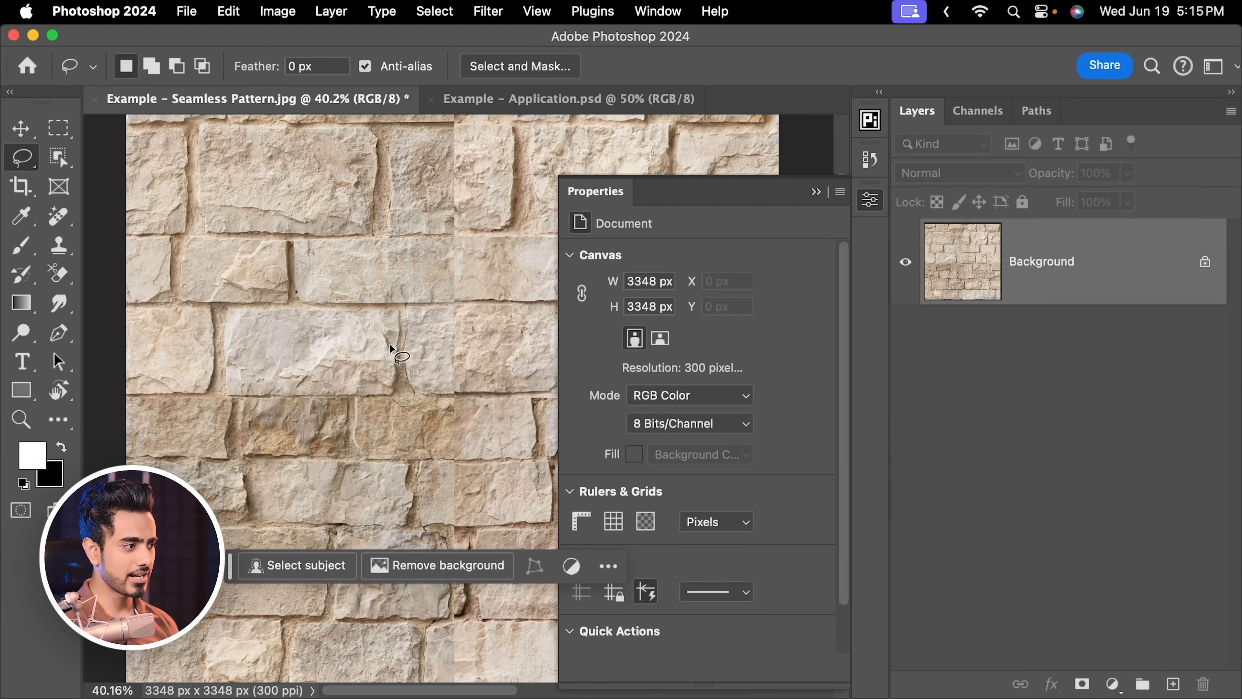
{"action": "left_click_drag", "start_coordinate": [389, 345], "coordinate": [172, 390]}
{"action": "left_click_drag", "start_coordinate": [364, 345], "coordinate": [368, 349]}
{"action": "key", "text": "super+d"}
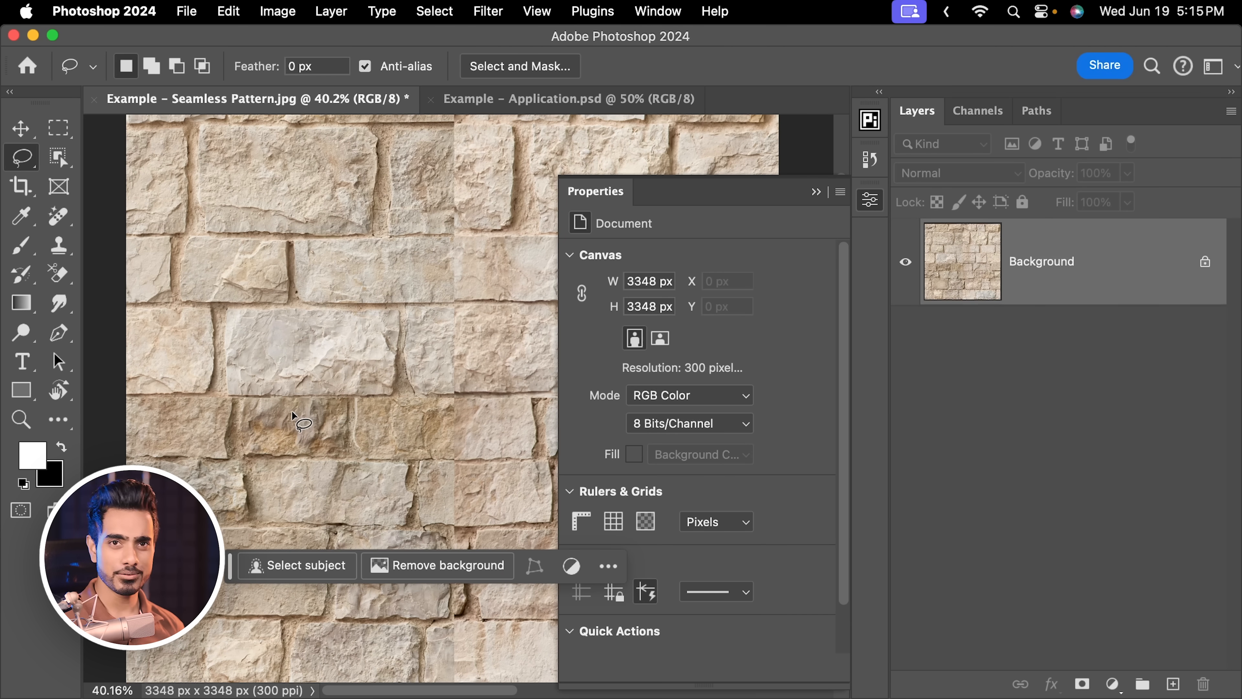
{"action": "key", "text": "super+z"}
{"action": "key", "text": "super+c"}
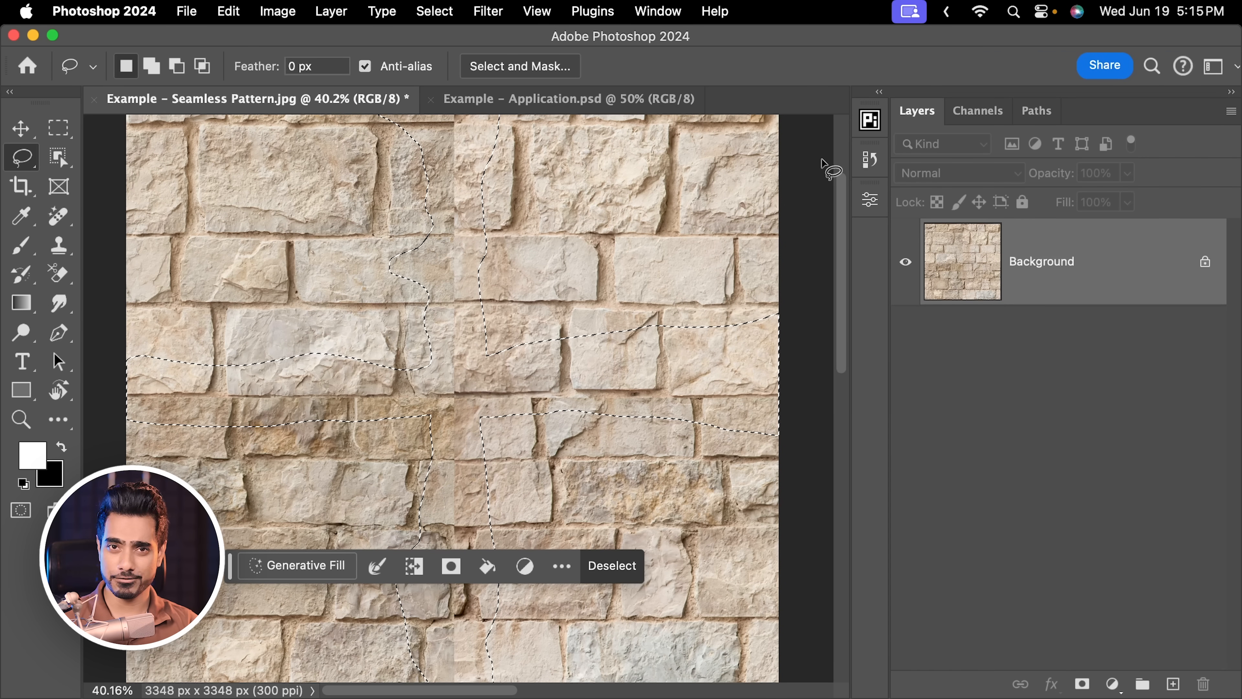
Run Hi-Res GenFill from the PiXimperfect Compositing plugin on the whole seam selection
{"action": "scroll", "coordinate": [543, 218], "scroll_direction": "down", "scroll_amount": 4}
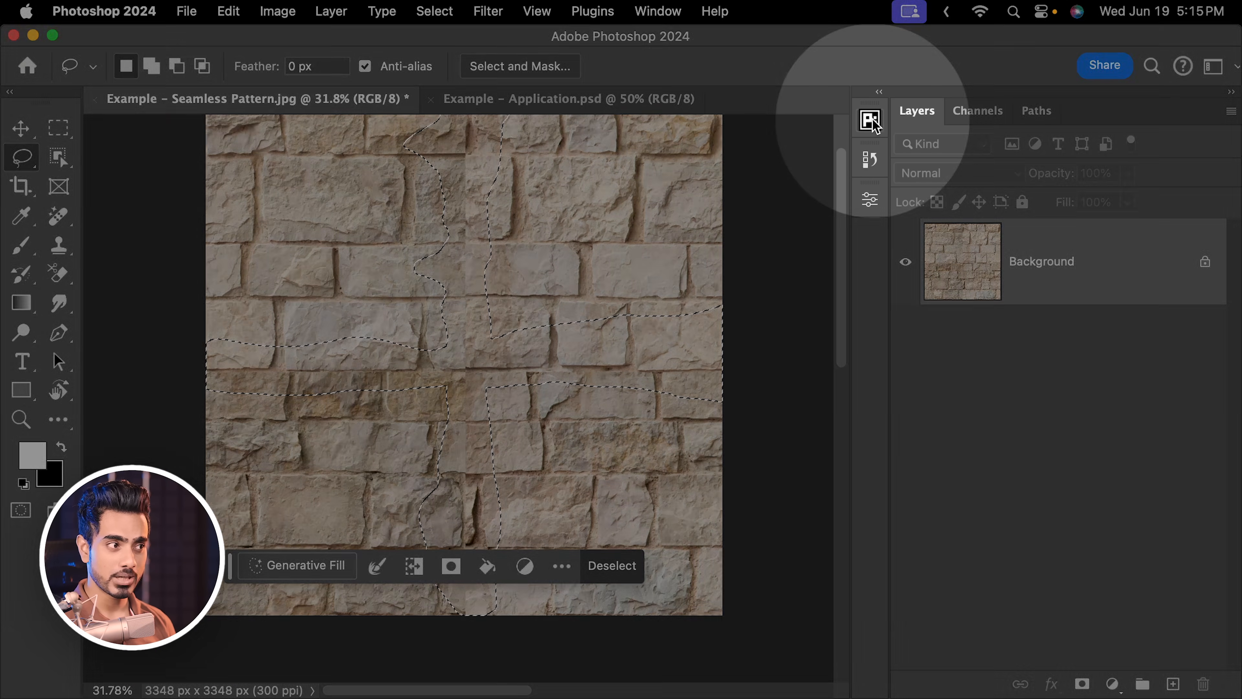
{"action": "left_click", "coordinate": [870, 120]}
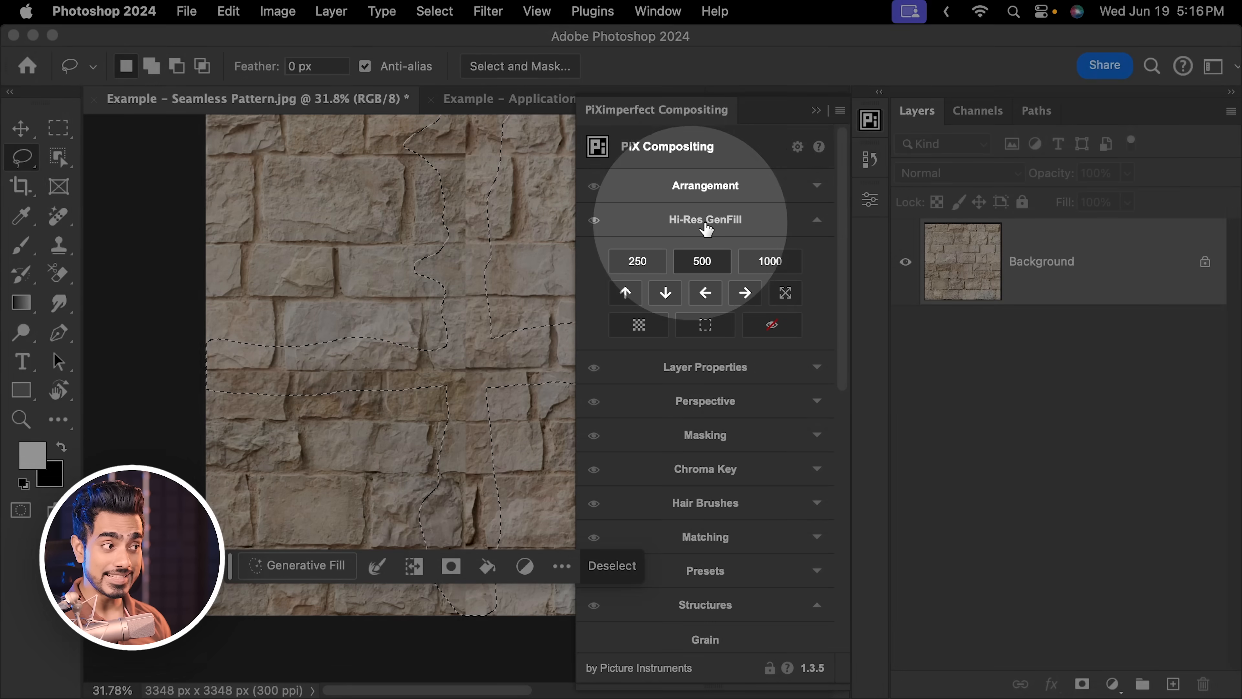
{"action": "left_click", "coordinate": [721, 222]}
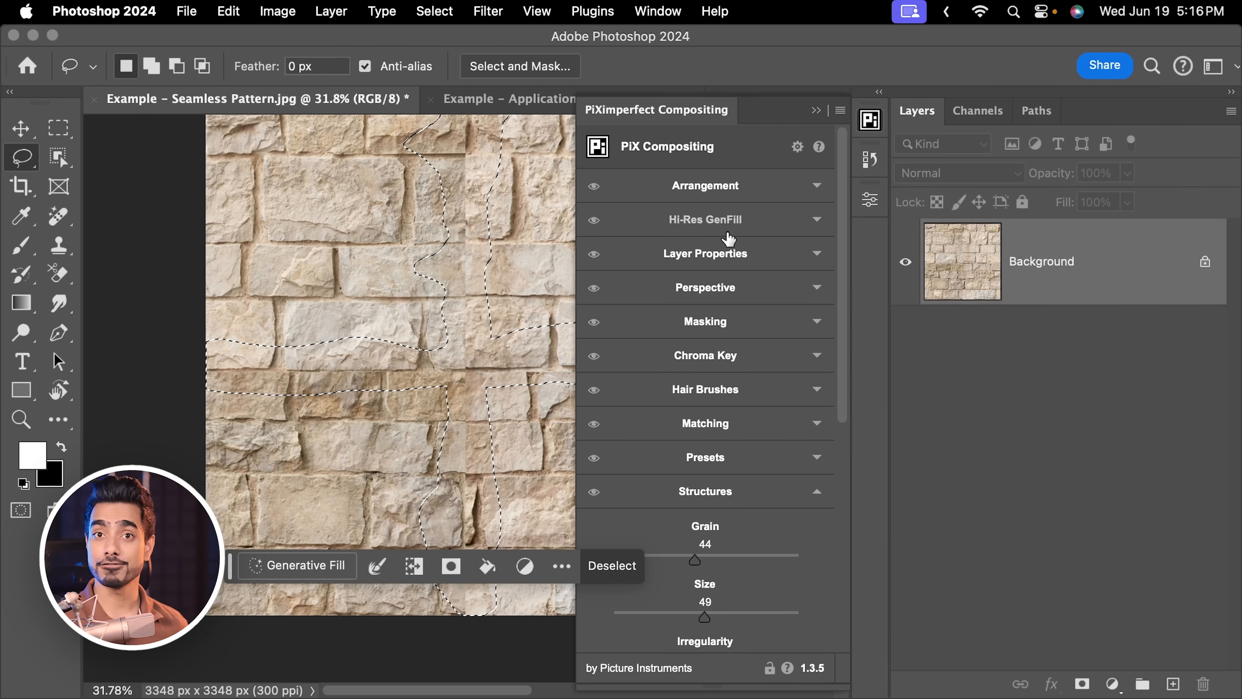
{"action": "left_click", "coordinate": [779, 495]}
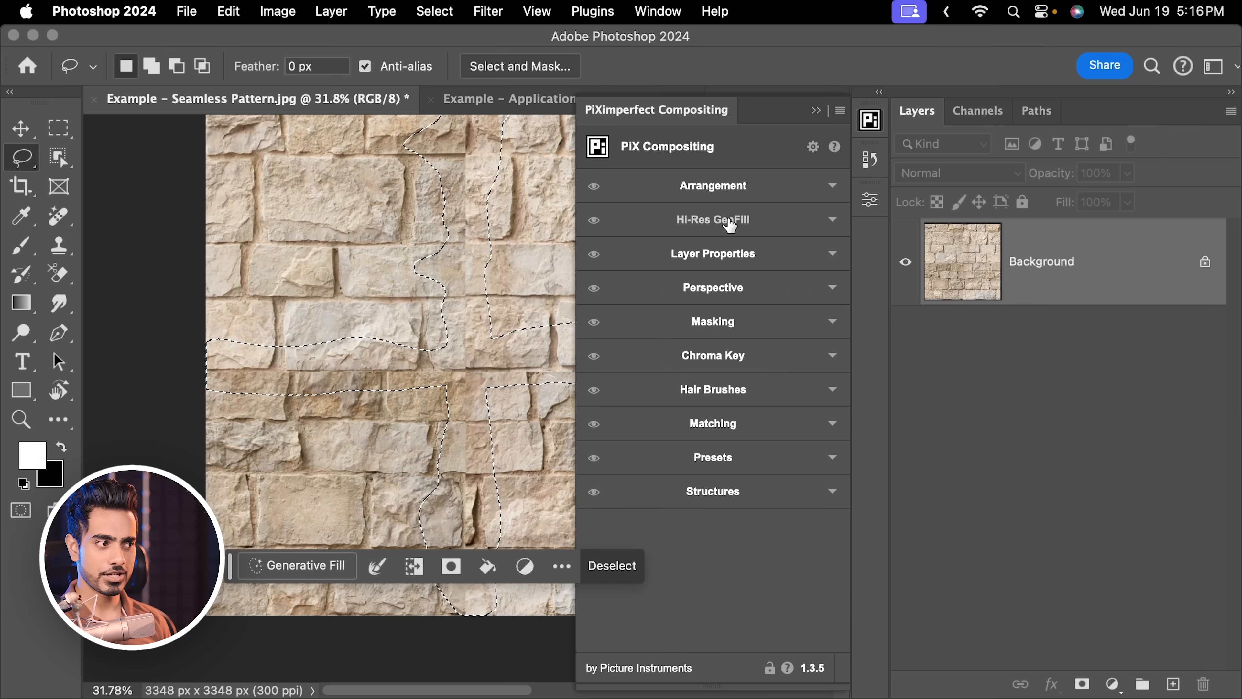
{"action": "left_click", "coordinate": [729, 222]}
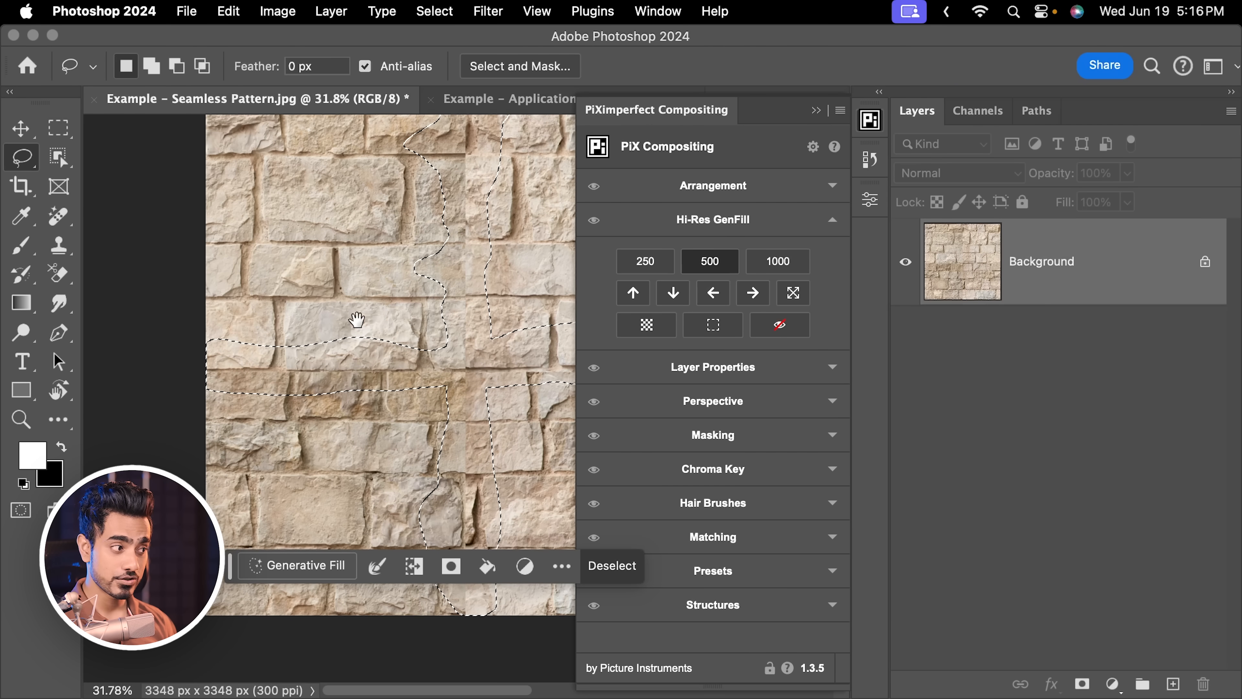
{"action": "left_click_drag", "start_coordinate": [450, 277], "coordinate": [395, 288]}
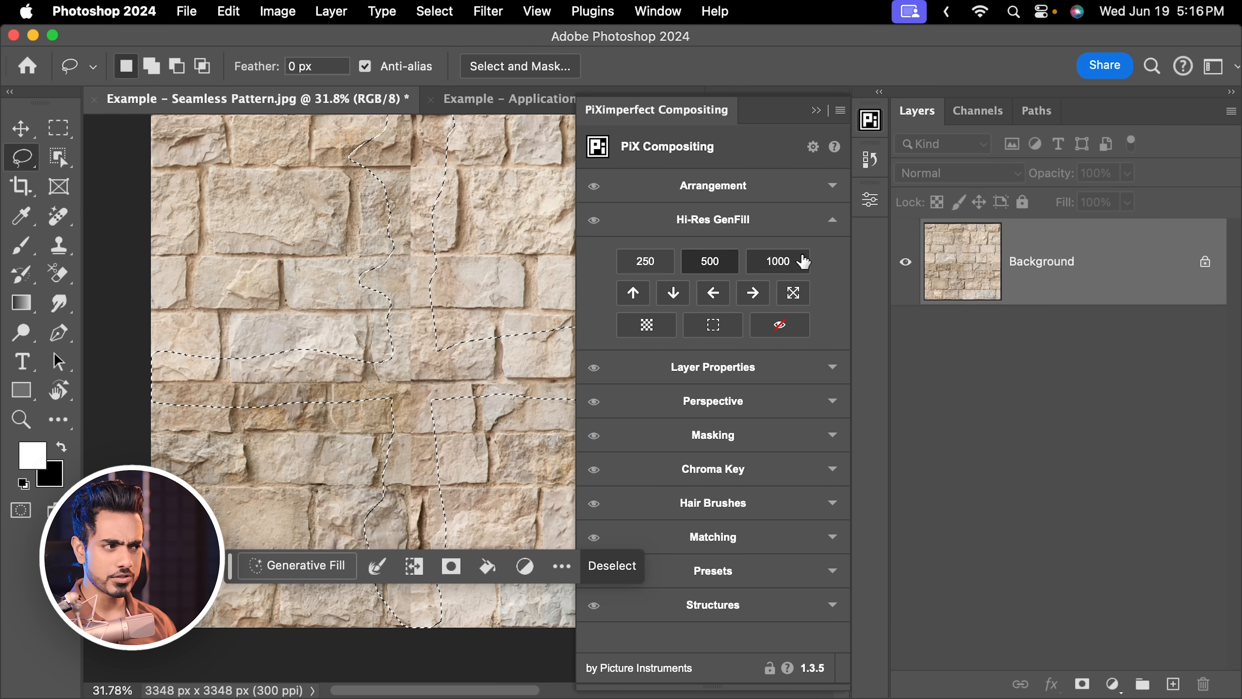
{"action": "left_click", "coordinate": [730, 327]}
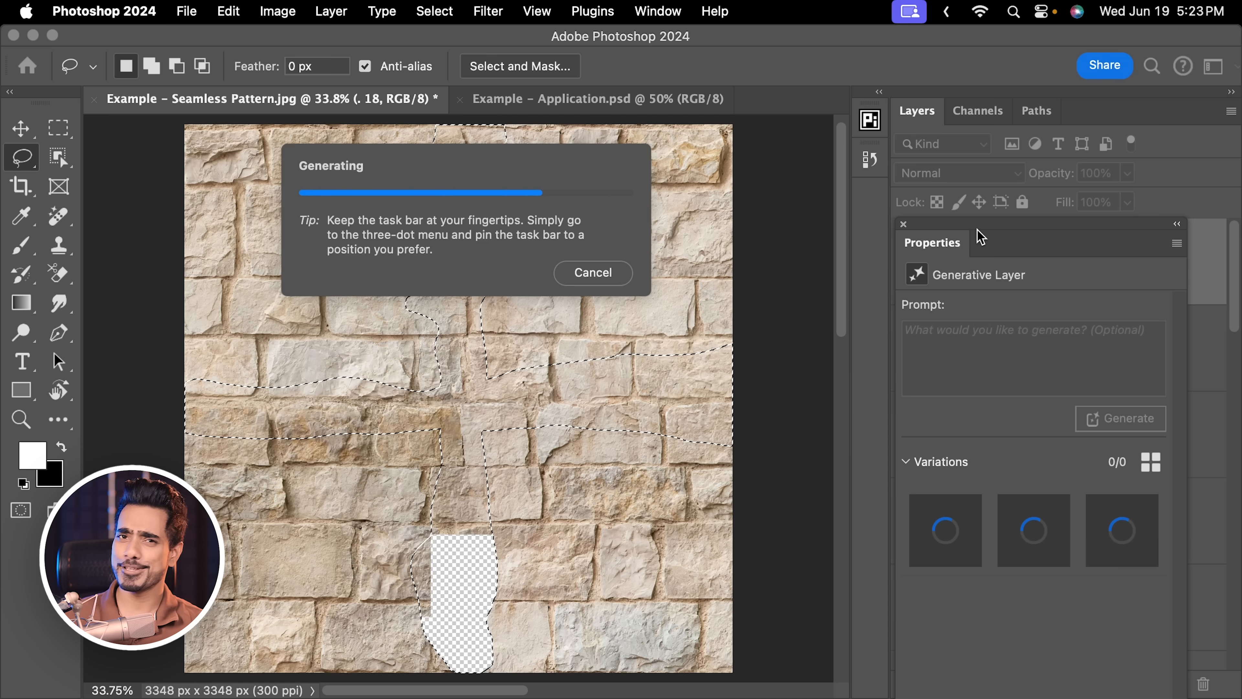
Examine the sharpness and blending of the PiX - Generative Fill result along the vertical seam at high zoom
{"action": "scroll", "coordinate": [541, 136], "scroll_direction": "up", "scroll_amount": 5}
{"action": "scroll", "coordinate": [541, 135], "scroll_direction": "up", "scroll_amount": 3}
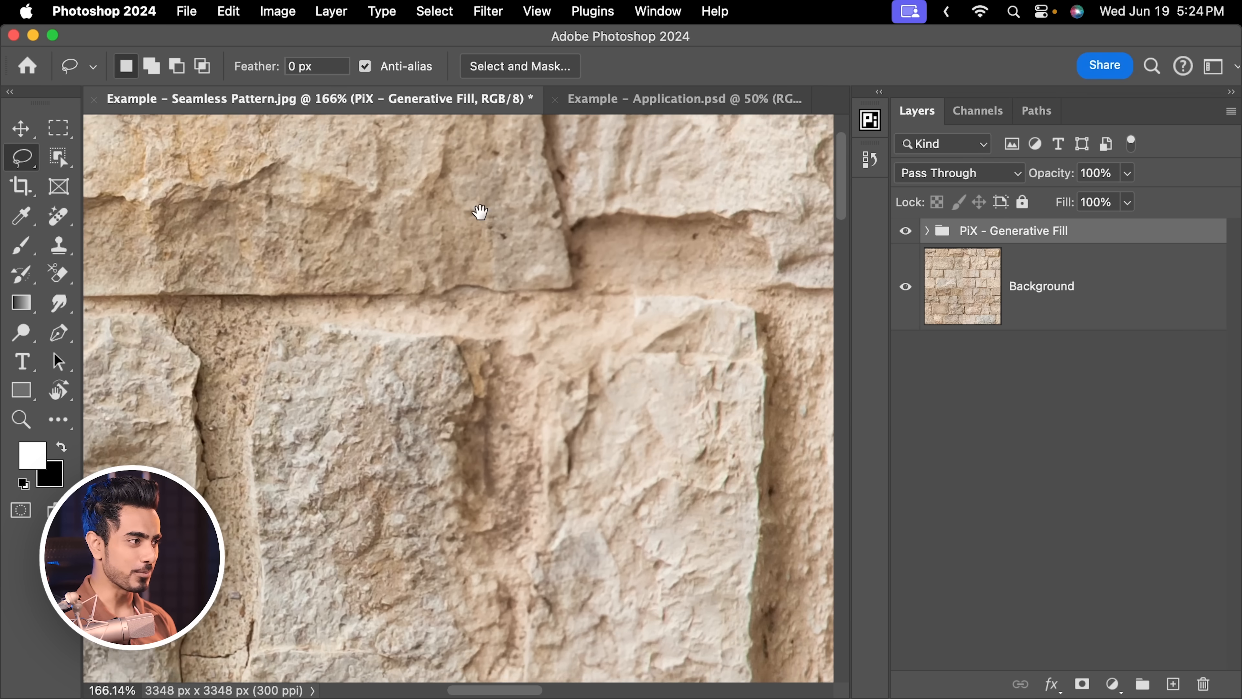
{"action": "left_click", "coordinate": [906, 231]}
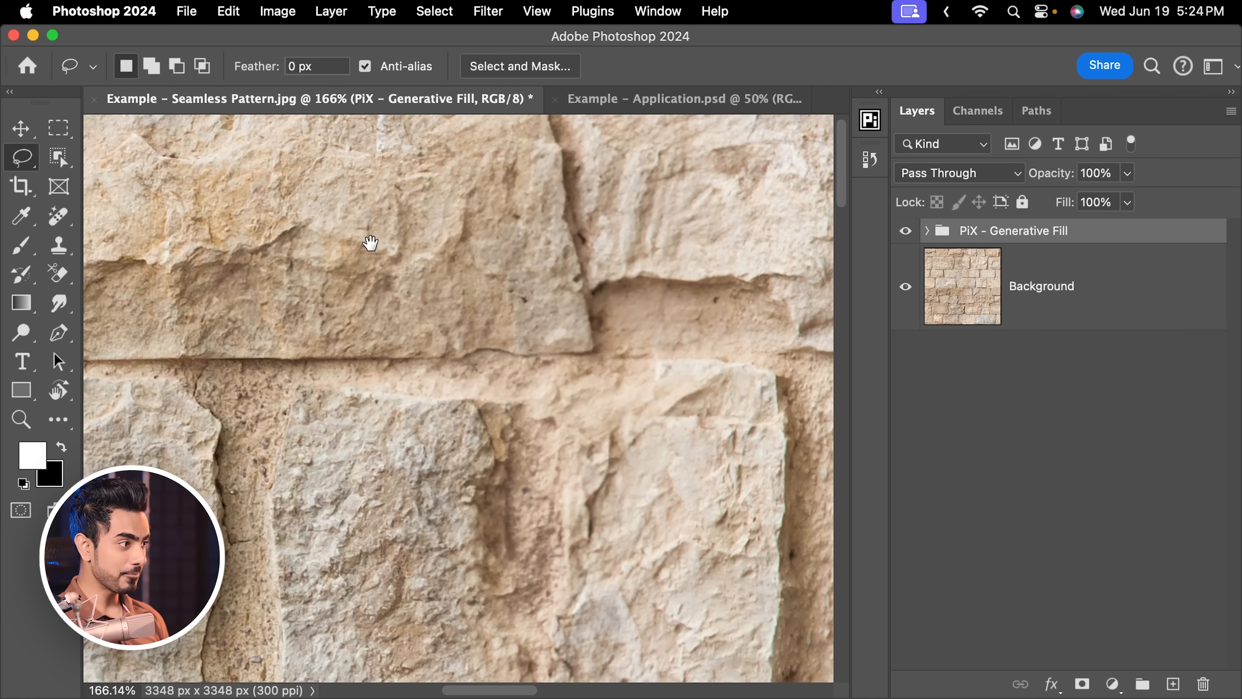
{"action": "scroll", "coordinate": [369, 241], "scroll_direction": "up", "scroll_amount": 3}
{"action": "scroll", "coordinate": [369, 242], "scroll_direction": "left", "scroll_amount": 2}
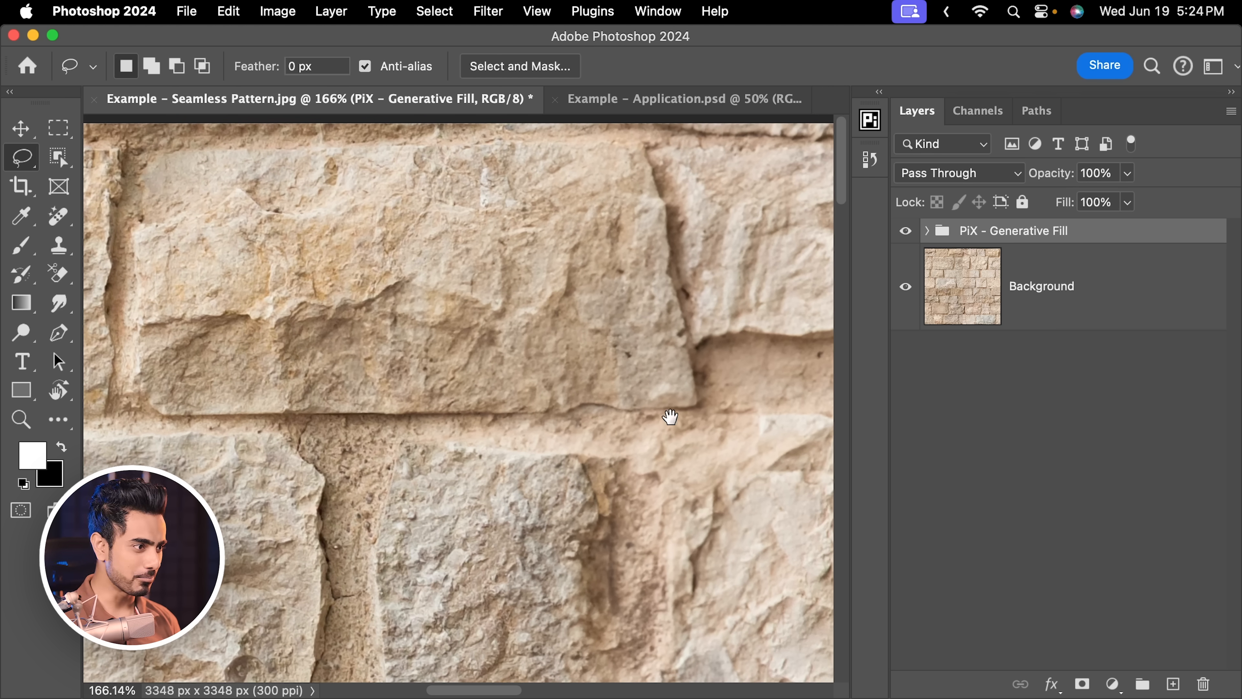
{"action": "left_click_drag", "start_coordinate": [666, 416], "coordinate": [476, 242]}
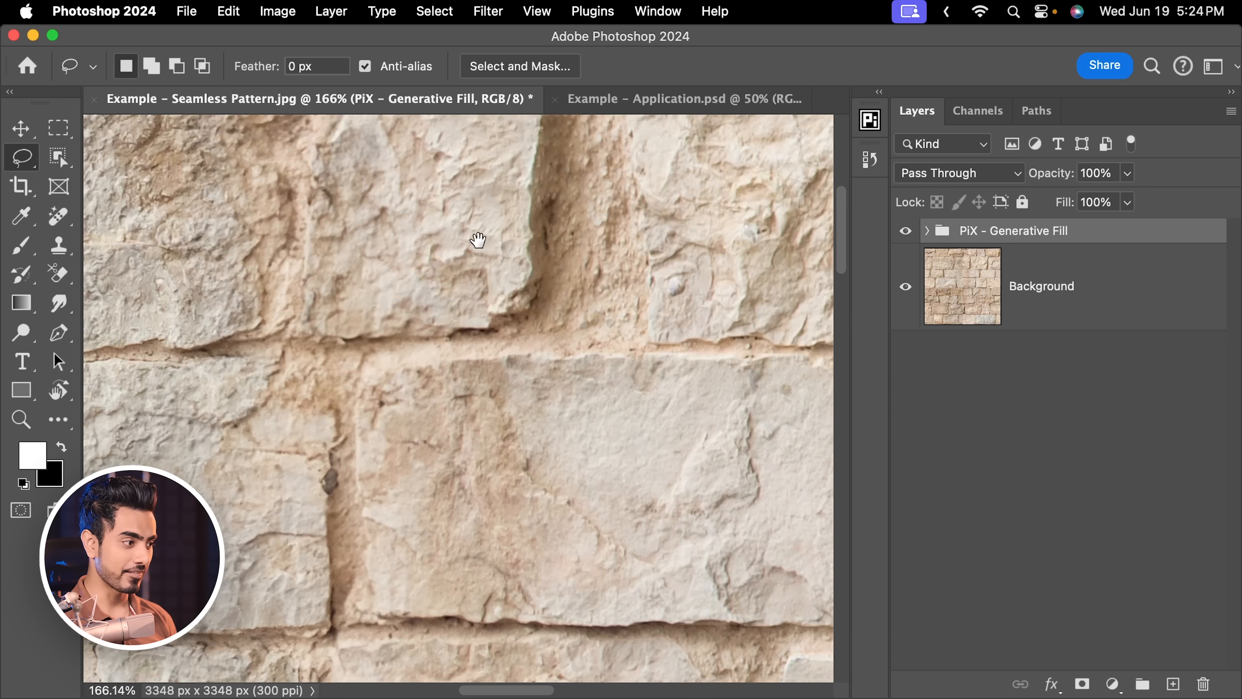
{"action": "scroll", "coordinate": [521, 336], "scroll_direction": "down", "scroll_amount": 3}
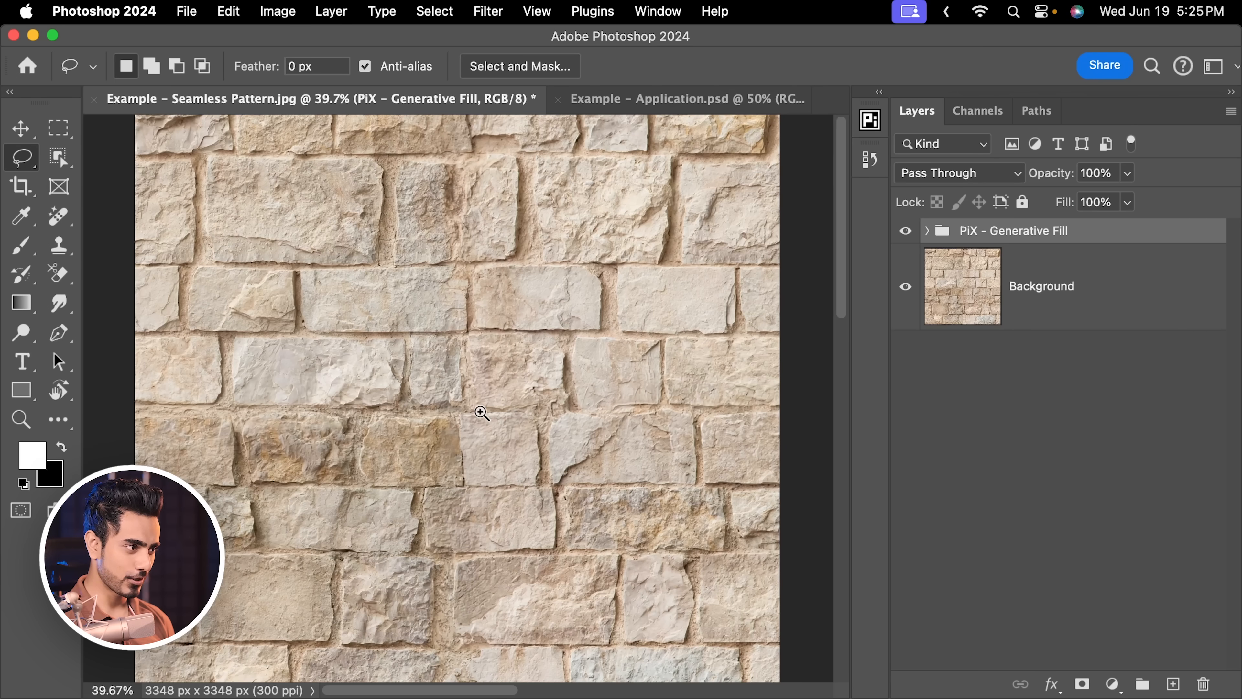
Lasso the mismatched stones where the two seams cross and run Generative Fill there with an empty prompt
{"action": "scroll", "coordinate": [482, 412], "scroll_direction": "up", "scroll_amount": 3}
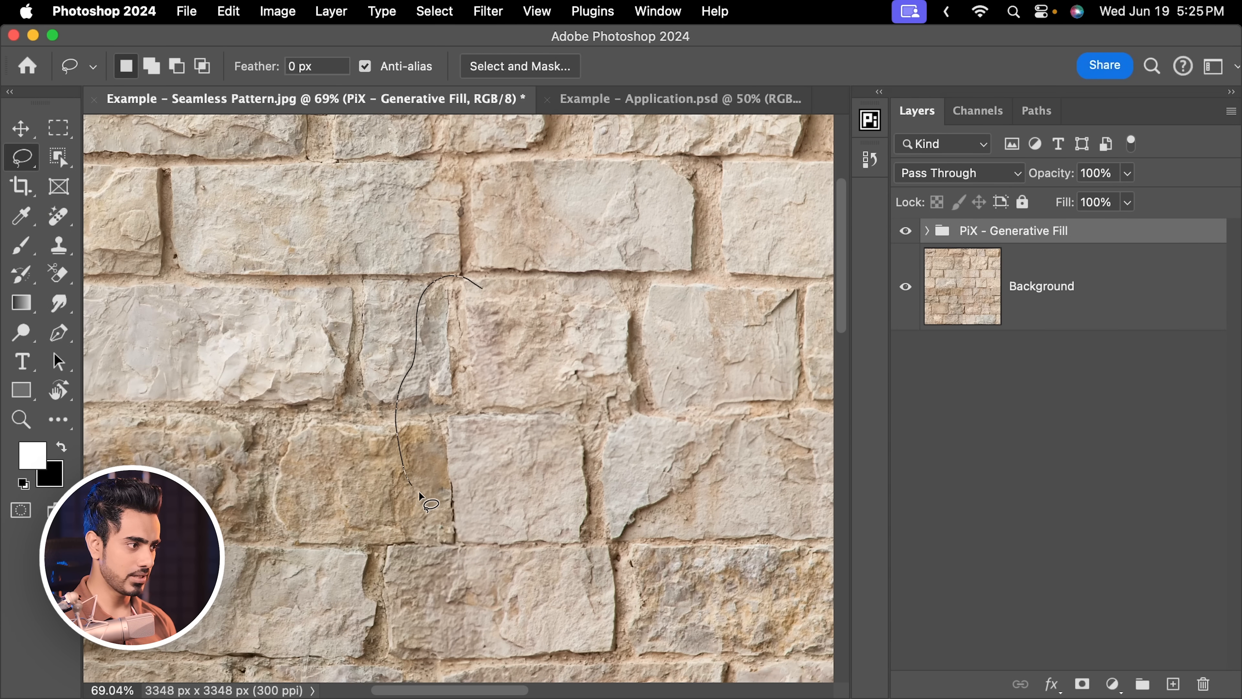
{"action": "left_click_drag", "start_coordinate": [522, 316], "coordinate": [481, 287]}
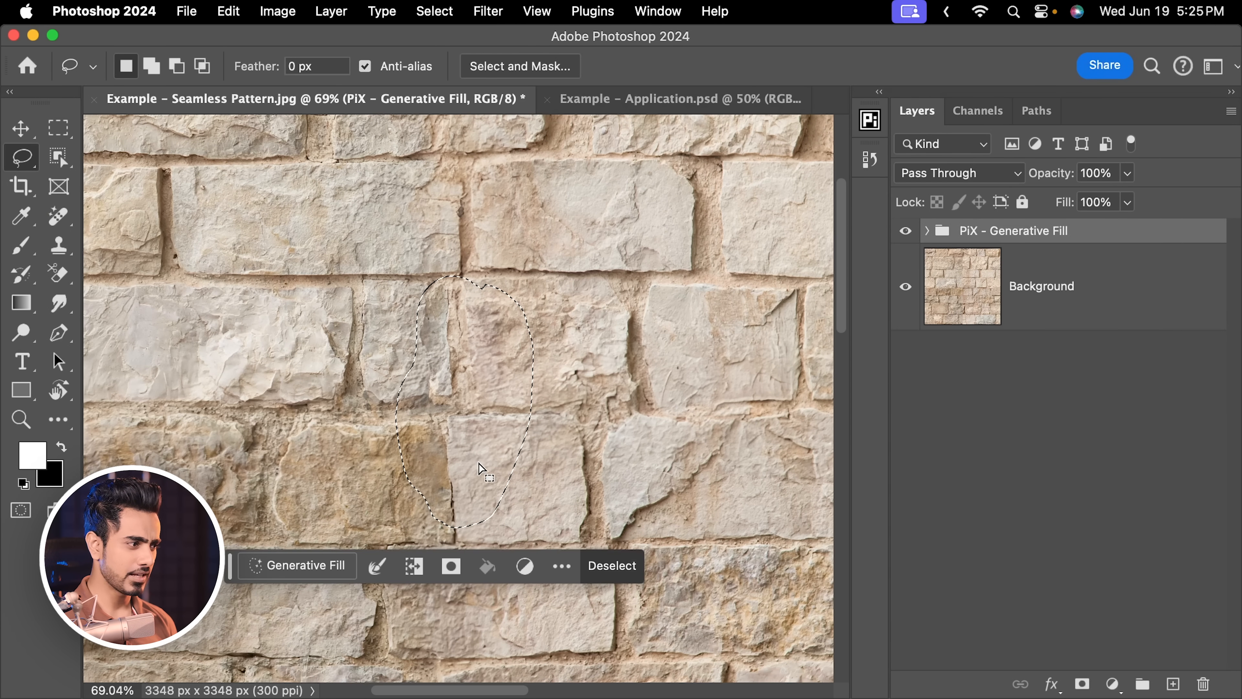
{"action": "left_click", "coordinate": [333, 574]}
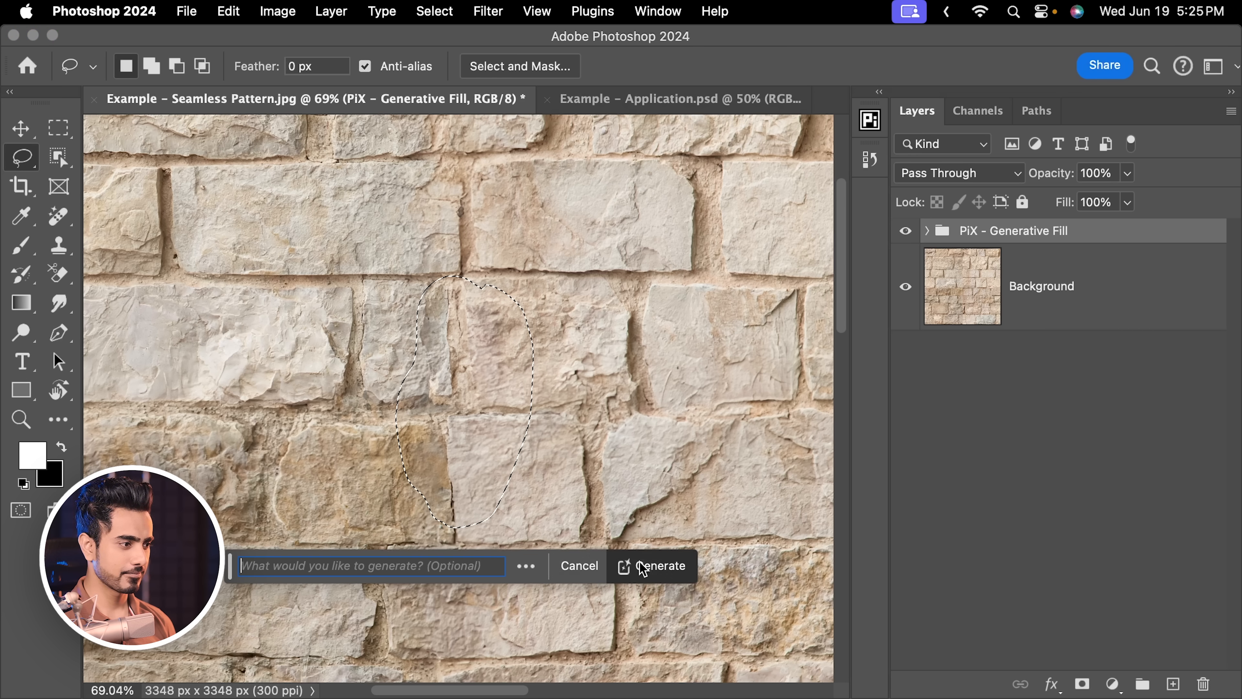
{"action": "left_click", "coordinate": [635, 564]}
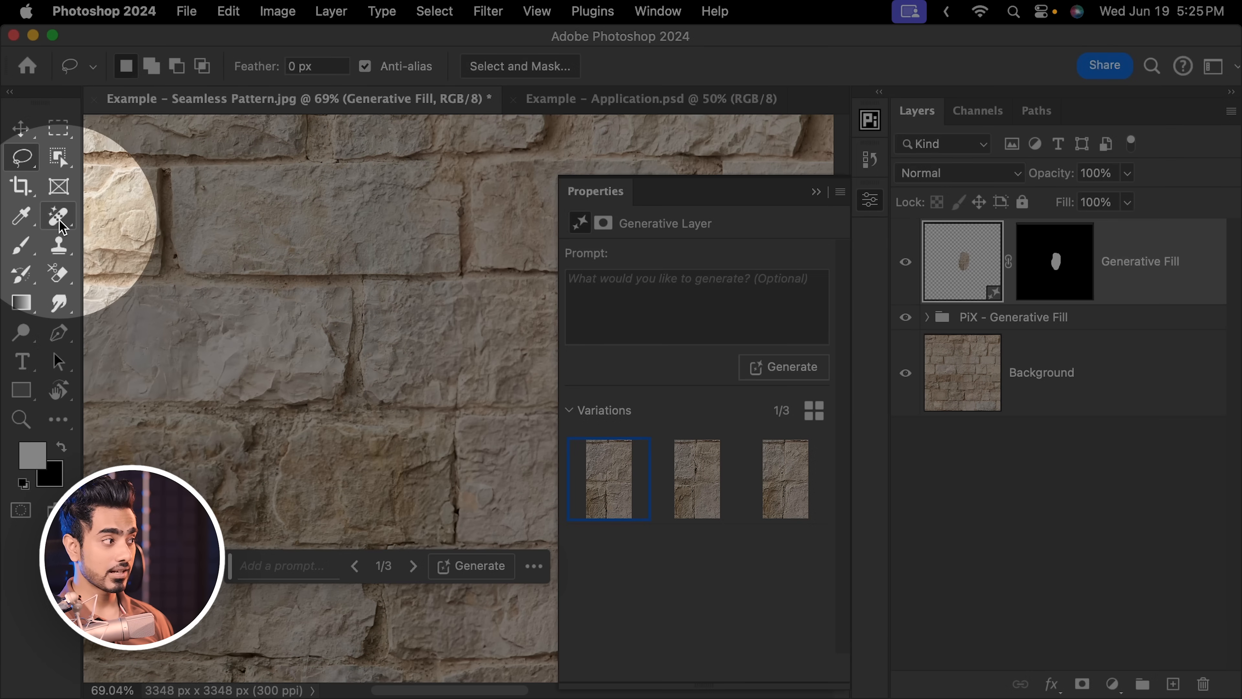
Add a new empty layer on top and set the Remove tool to sample all layers
{"action": "left_click", "coordinate": [59, 217]}
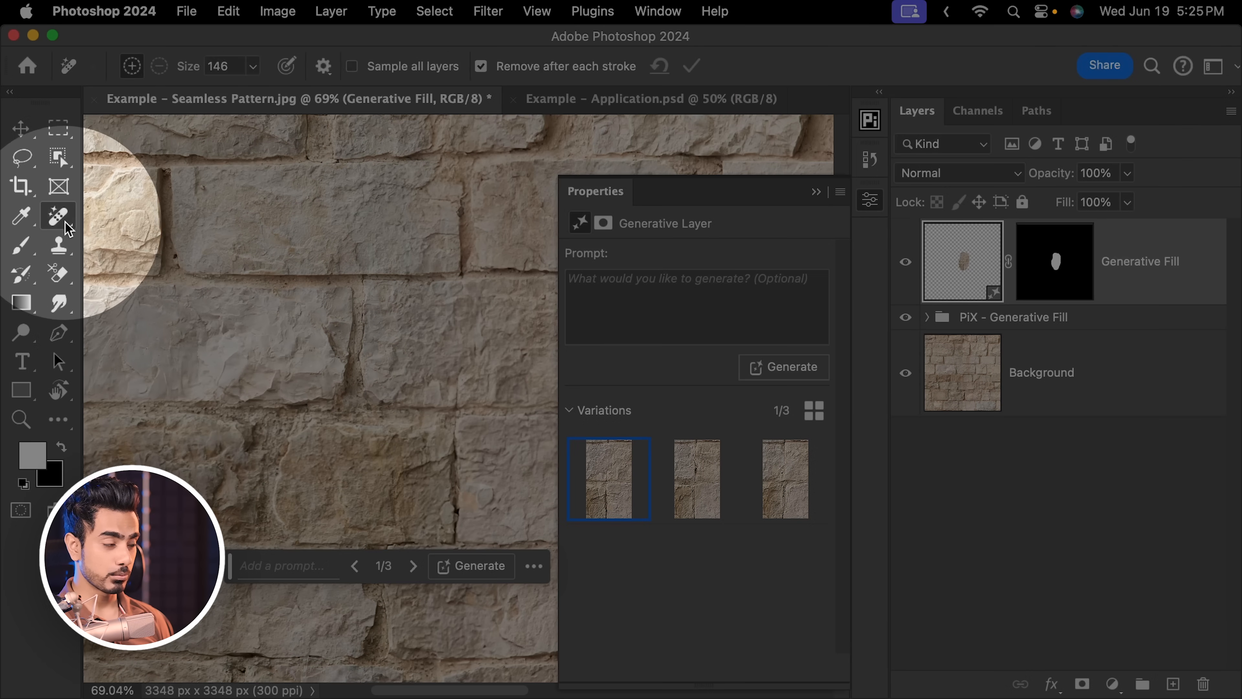
{"action": "left_click", "coordinate": [1174, 685]}
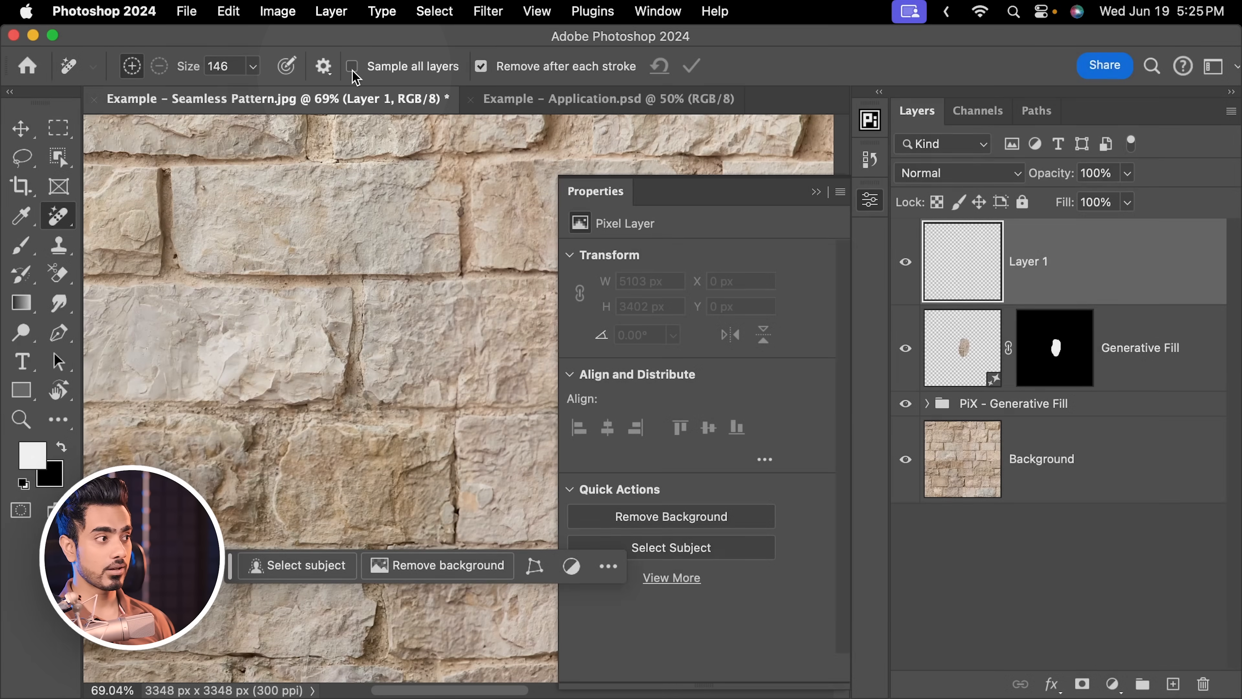
{"action": "left_click", "coordinate": [352, 67]}
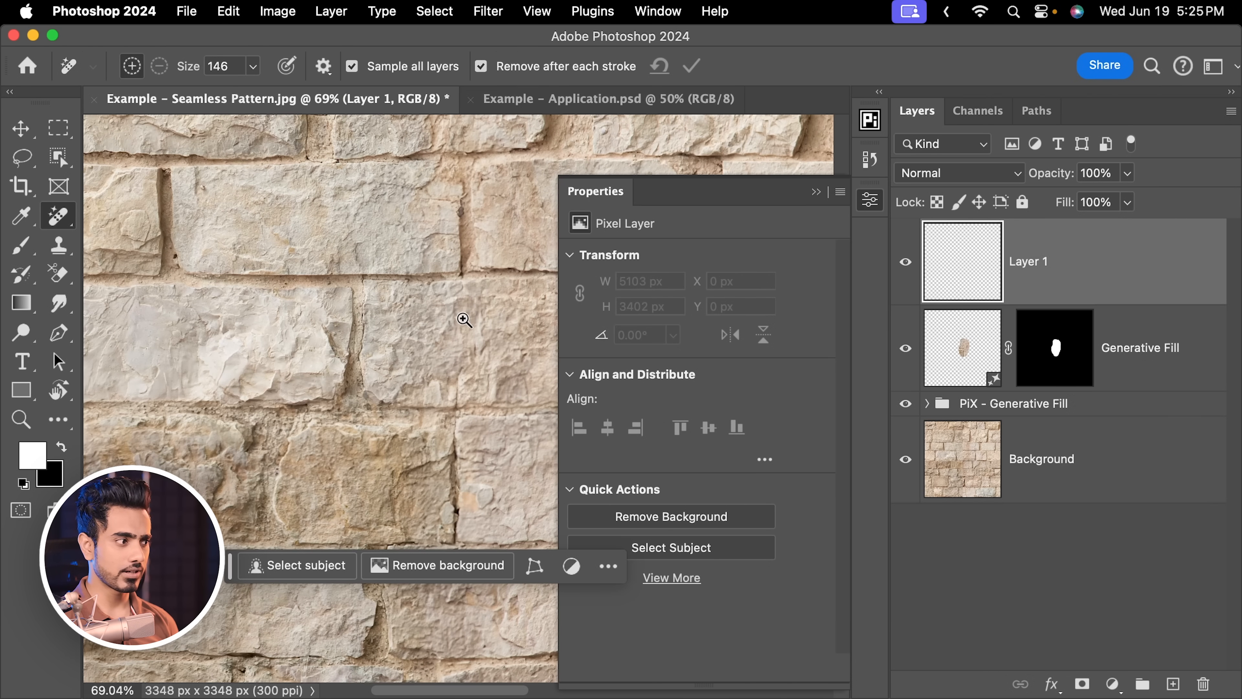
Reduce the Remove tool to size 45 and paint over the leftover flaws along the vertical seam
{"action": "left_click_drag", "start_coordinate": [465, 318], "coordinate": [372, 221]}
{"action": "mouse_move", "coordinate": [406, 296]}
{"action": "left_mouse_down"}
{"action": "mouse_move", "coordinate": [436, 277]}
{"action": "mouse_move", "coordinate": [450, 290]}
{"action": "left_mouse_up"}
{"action": "key", "text": "["}
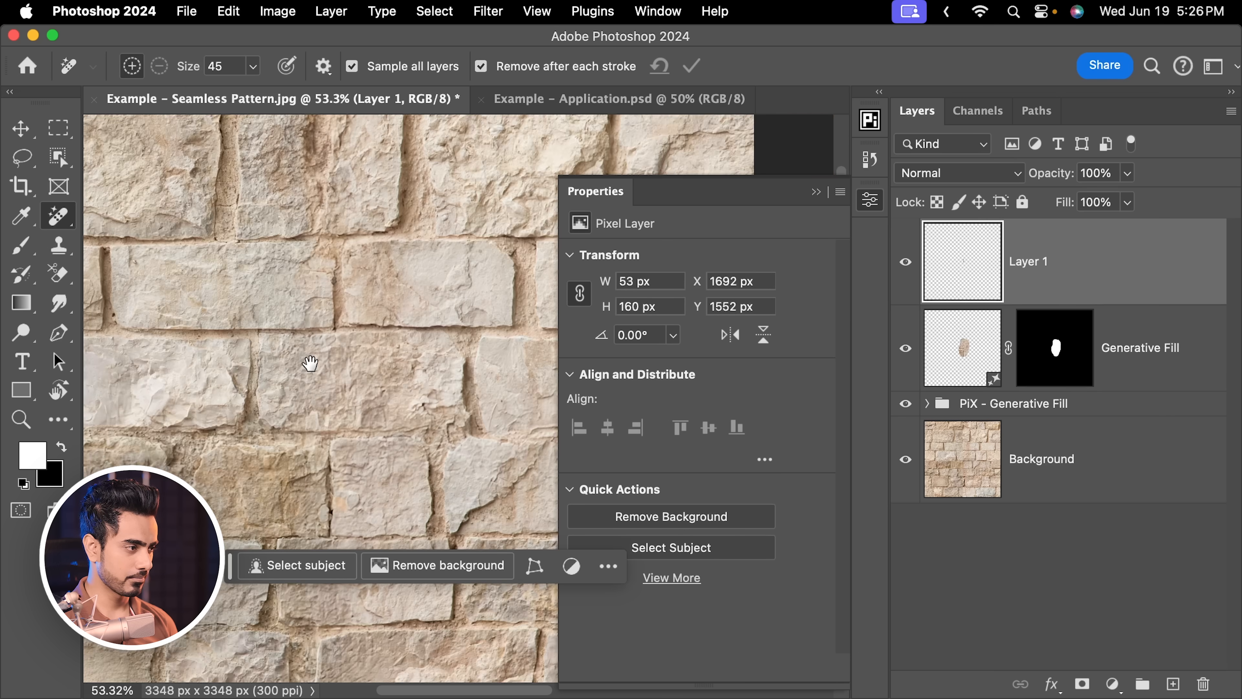
{"action": "mouse_move", "coordinate": [308, 363]}
{"action": "left_mouse_down"}
{"action": "mouse_move", "coordinate": [341, 333]}
{"action": "mouse_move", "coordinate": [377, 358]}
{"action": "left_mouse_up"}
{"action": "left_click_drag", "start_coordinate": [376, 315], "coordinate": [397, 309]}
{"action": "left_click_drag", "start_coordinate": [382, 236], "coordinate": [371, 233]}
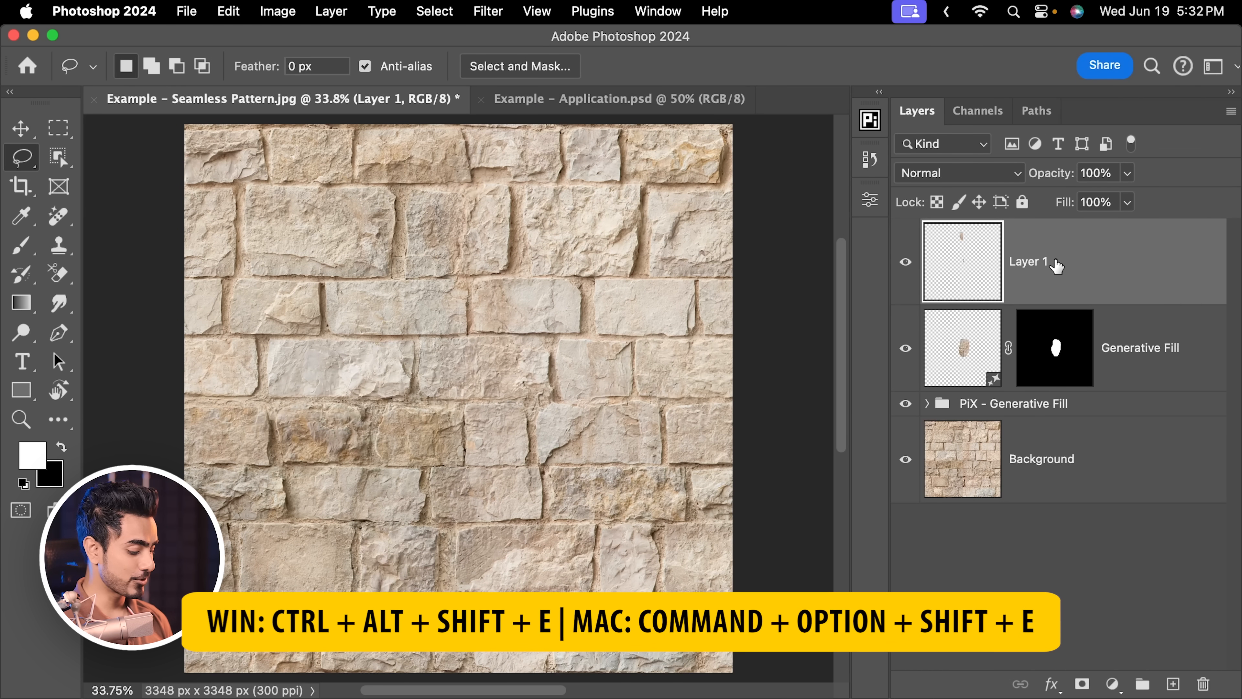
Stamp all visible layers into a new layer on top and turn on Pattern Preview
{"action": "key", "text": "super+alt+shift+e"}
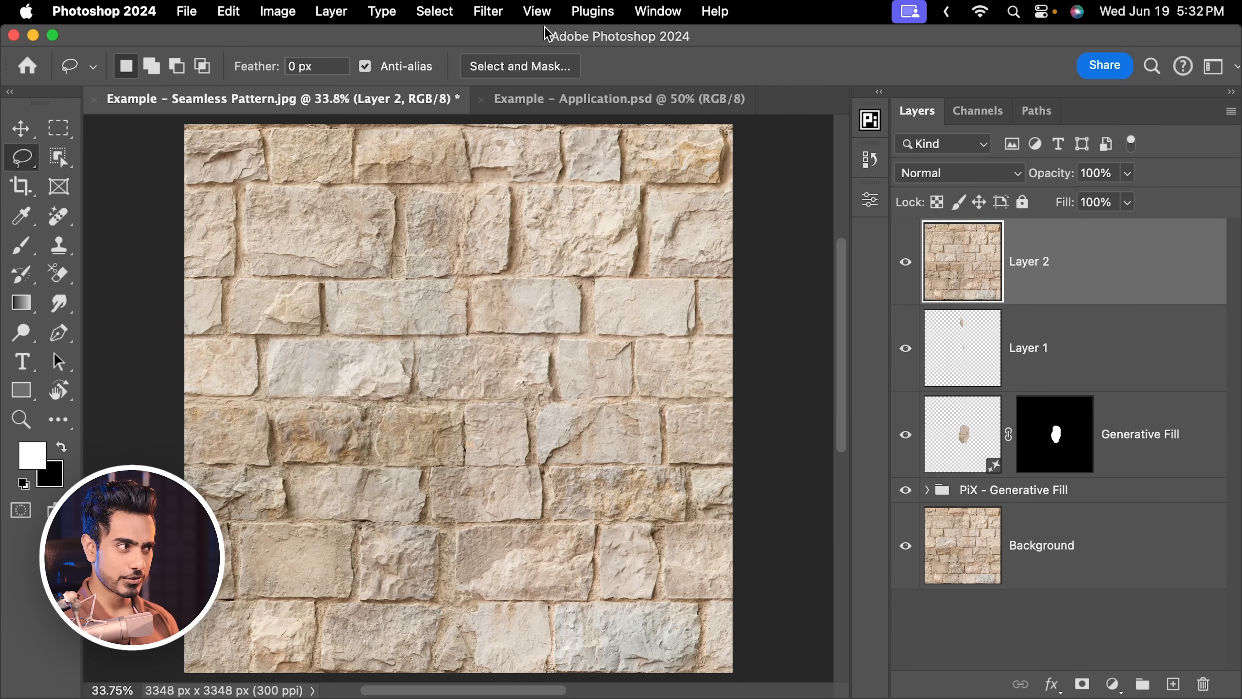
{"action": "left_click", "coordinate": [536, 11]}
{"action": "left_click", "coordinate": [568, 329]}
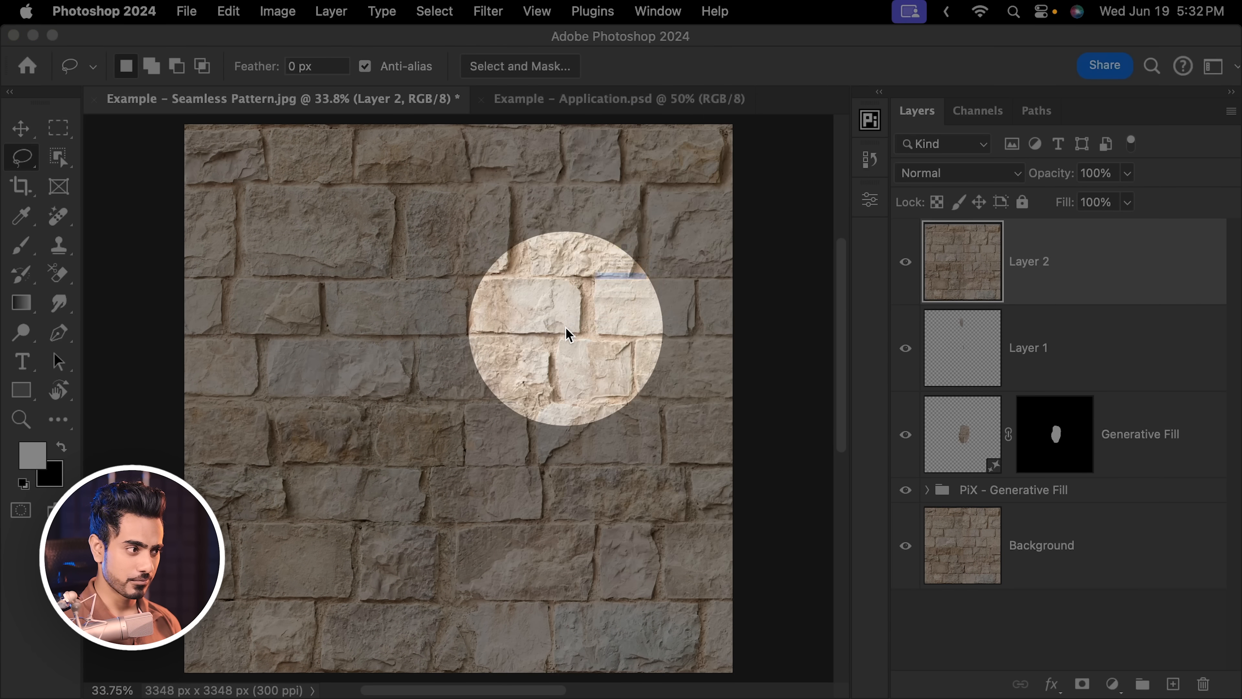
{"action": "left_click", "coordinate": [603, 312]}
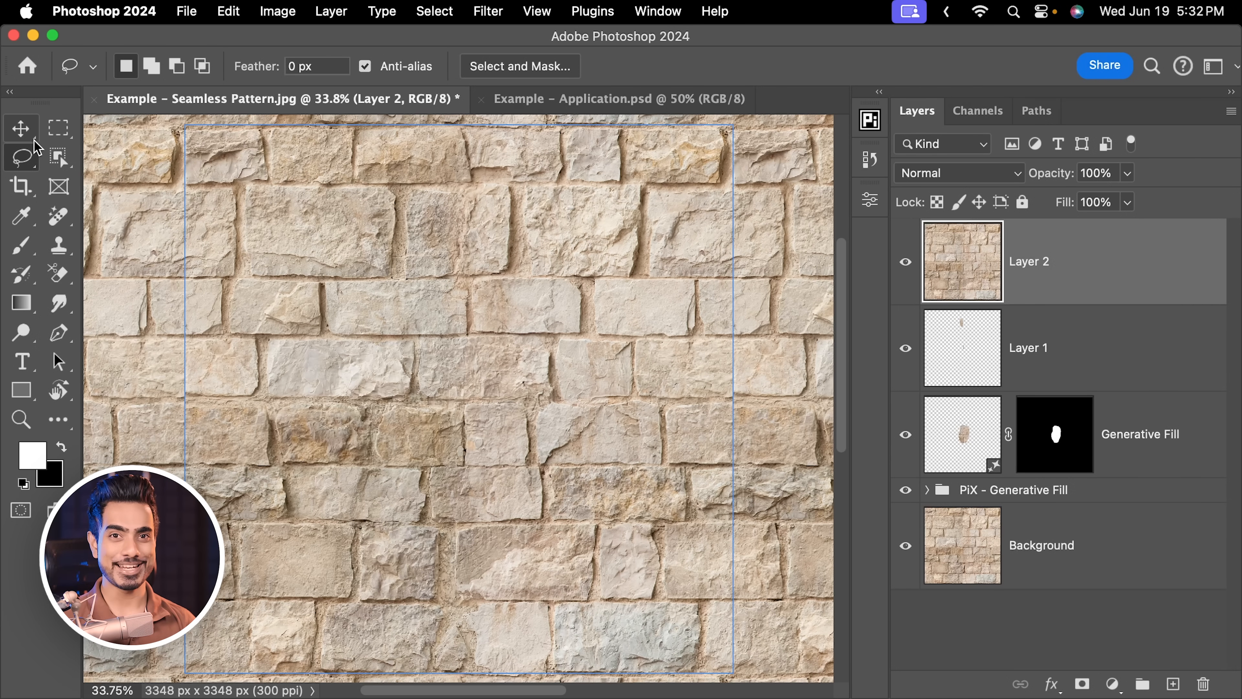
Move the stamped wall layer within the pattern preview to bring its outer edges into the canvas
{"action": "left_click", "coordinate": [19, 132]}
{"action": "left_click_drag", "start_coordinate": [560, 420], "coordinate": [441, 381]}
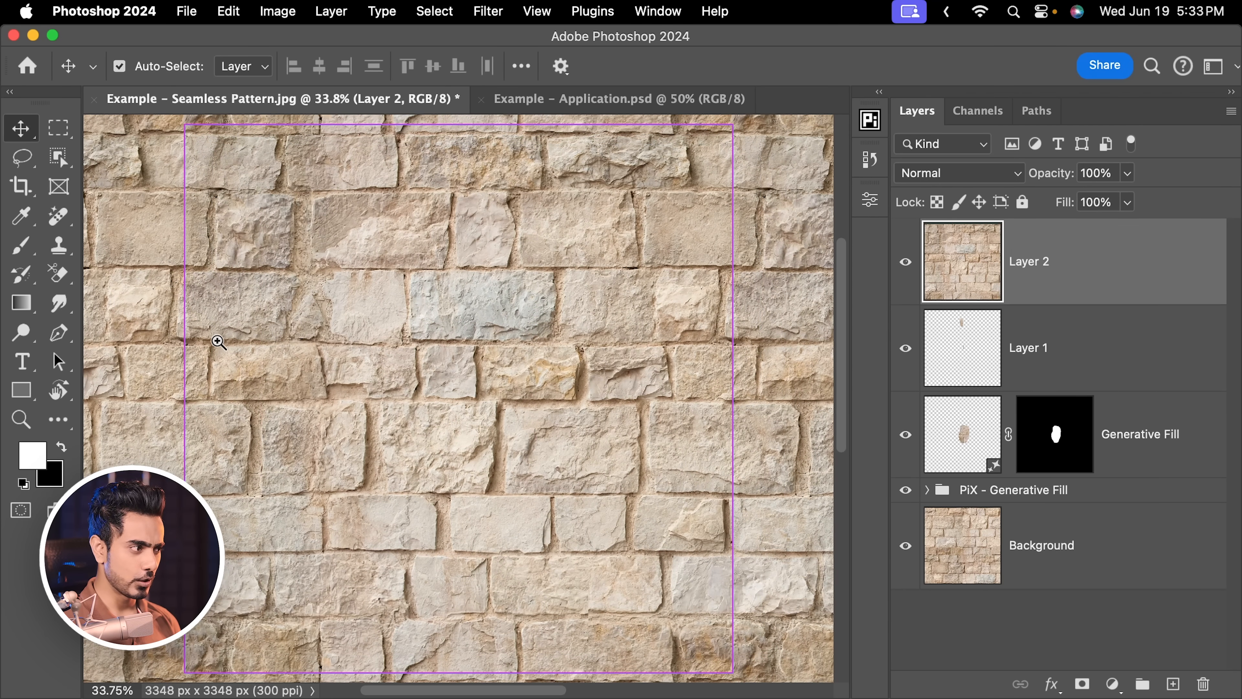
Lasso a narrow area around the flawed horizontal mortar seam and show the Contextual Task Bar
{"action": "left_click_drag", "start_coordinate": [216, 344], "coordinate": [435, 360]}
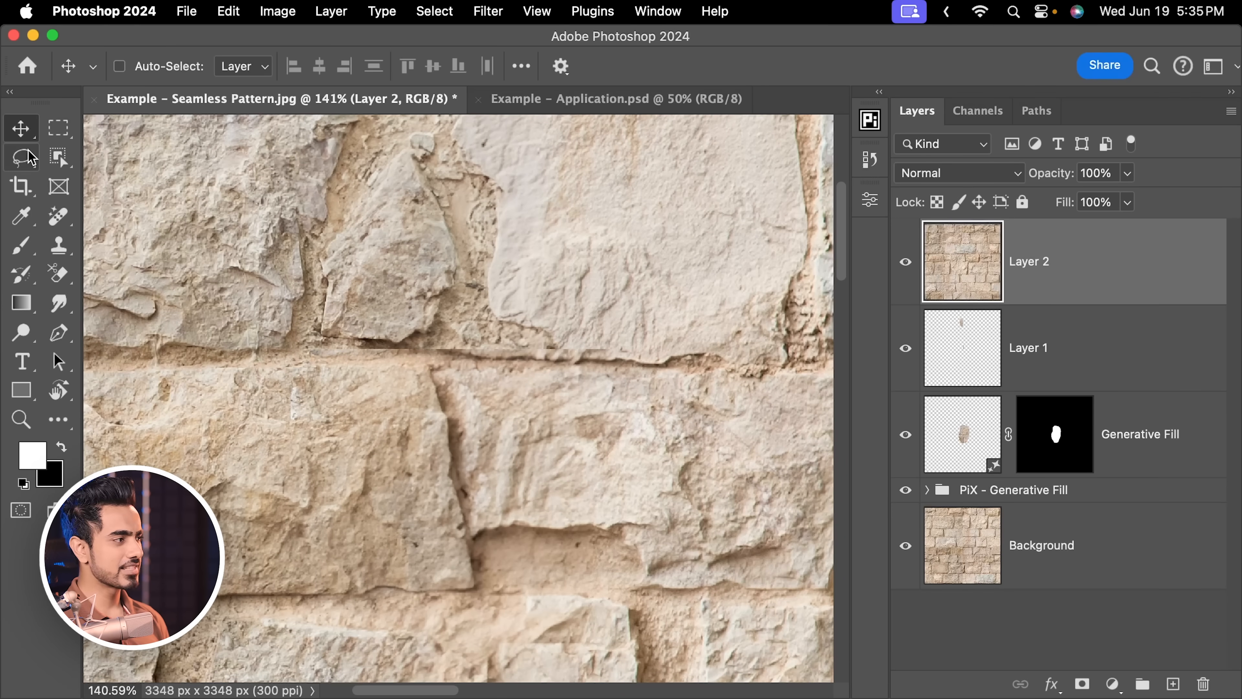
{"action": "left_click", "coordinate": [28, 154]}
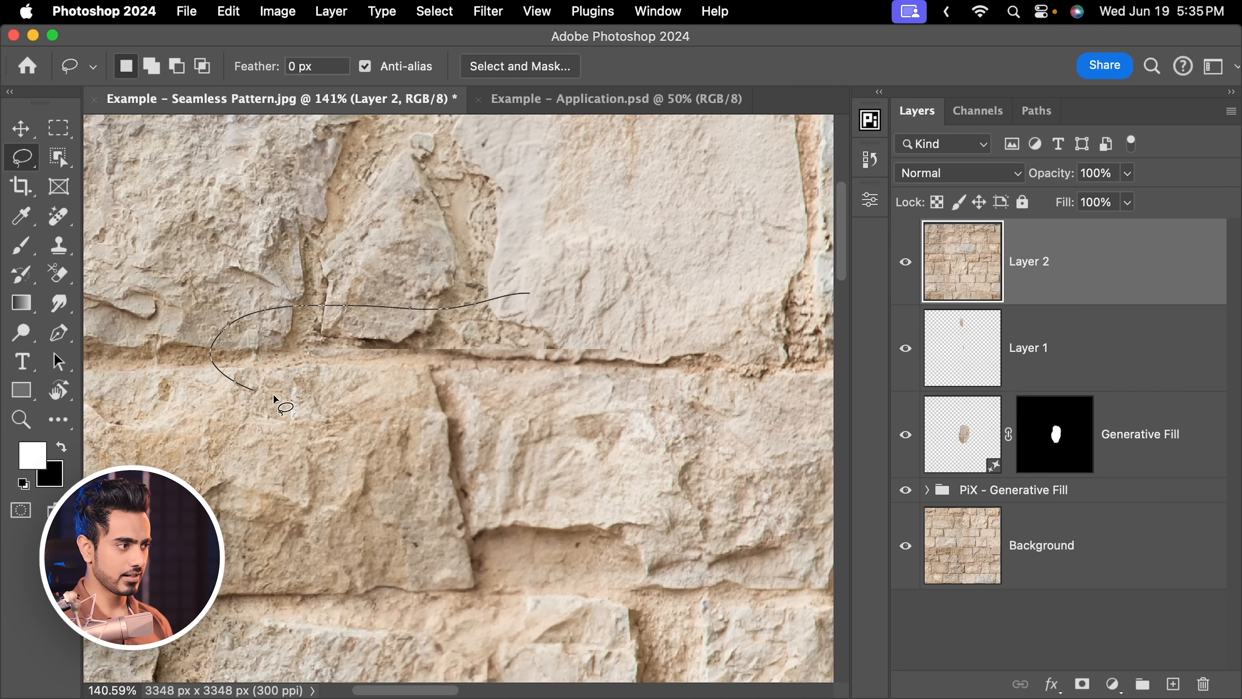
{"action": "left_click_drag", "start_coordinate": [639, 315], "coordinate": [636, 313]}
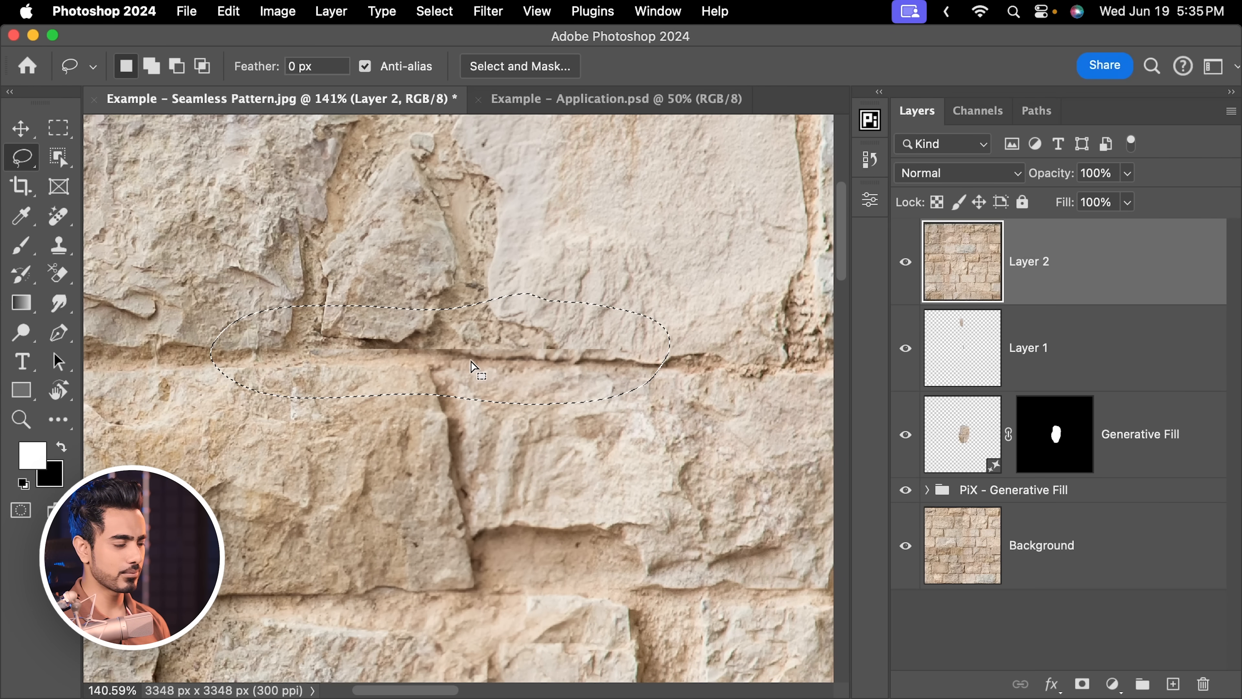
{"action": "left_click", "coordinate": [659, 11]}
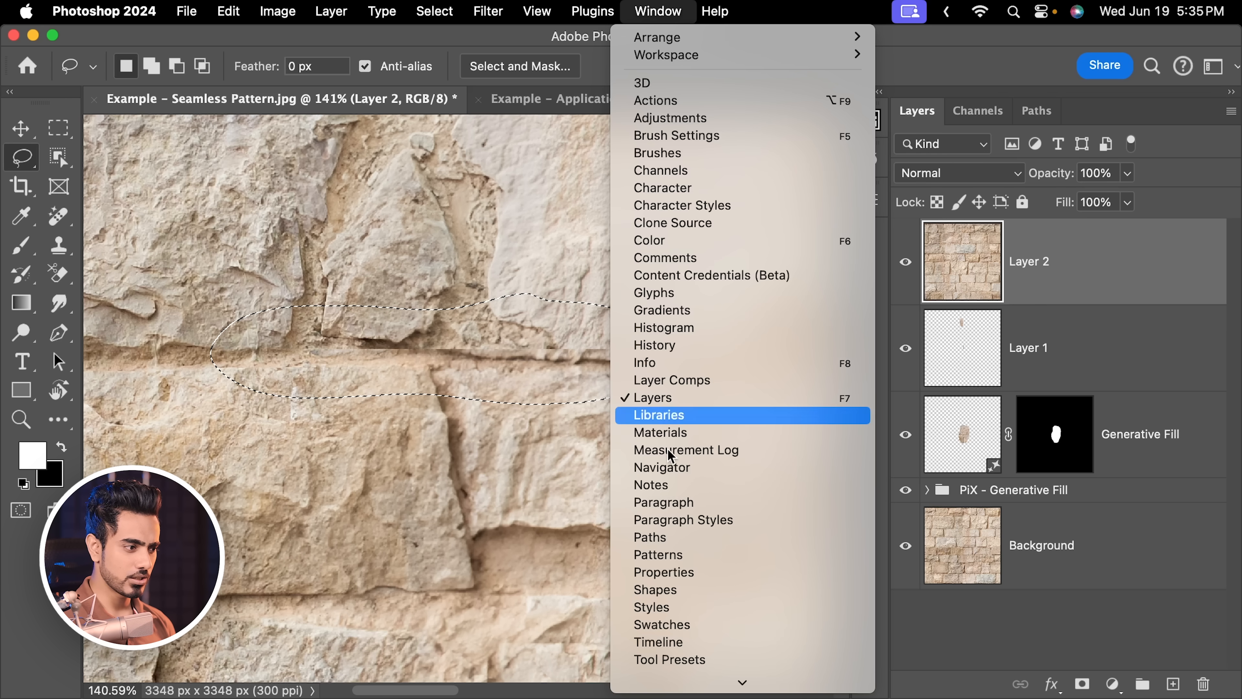
{"action": "scroll", "coordinate": [695, 538], "scroll_direction": "down", "scroll_amount": 3}
{"action": "left_click", "coordinate": [694, 635]}
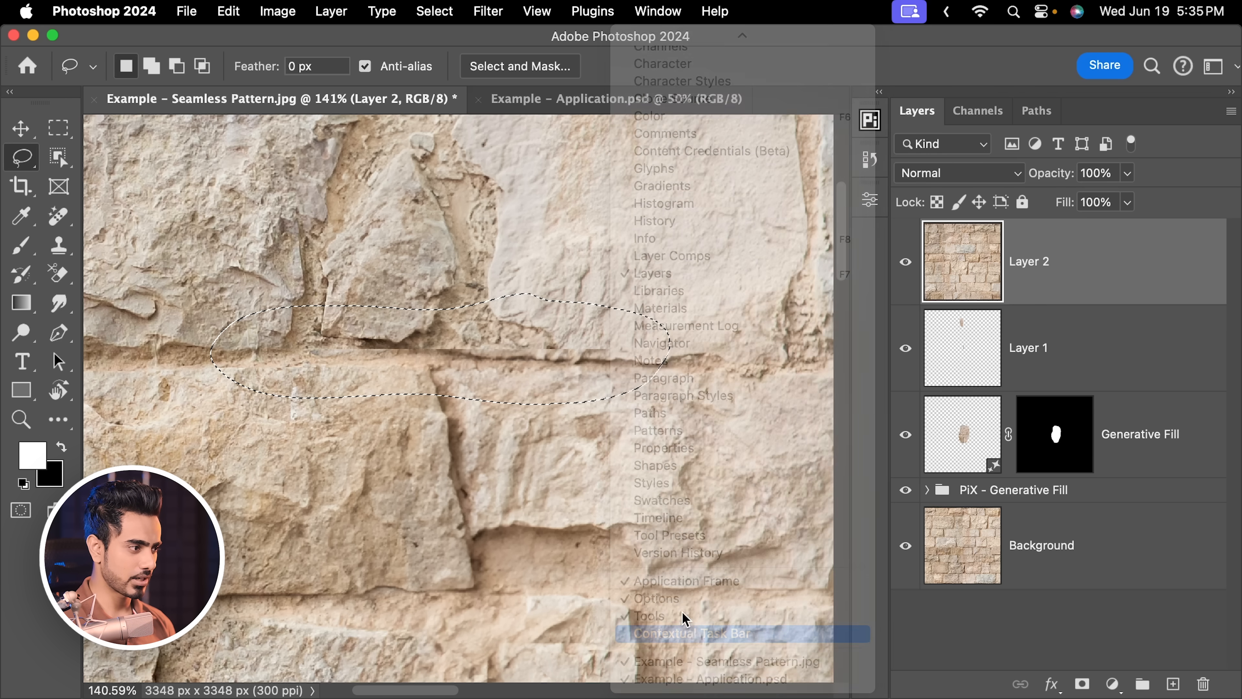
Run Generative Fill on the horizontal seam selection without a prompt and keep the first variation
{"action": "left_click", "coordinate": [306, 565]}
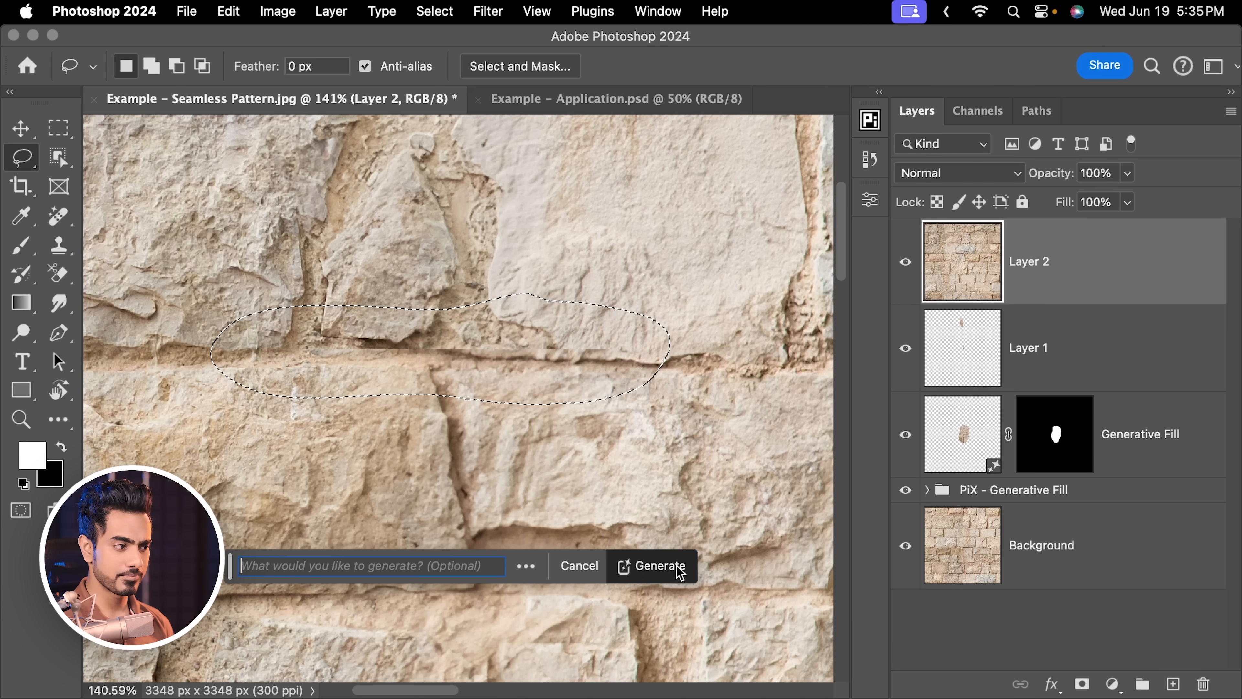
{"action": "left_click", "coordinate": [663, 567]}
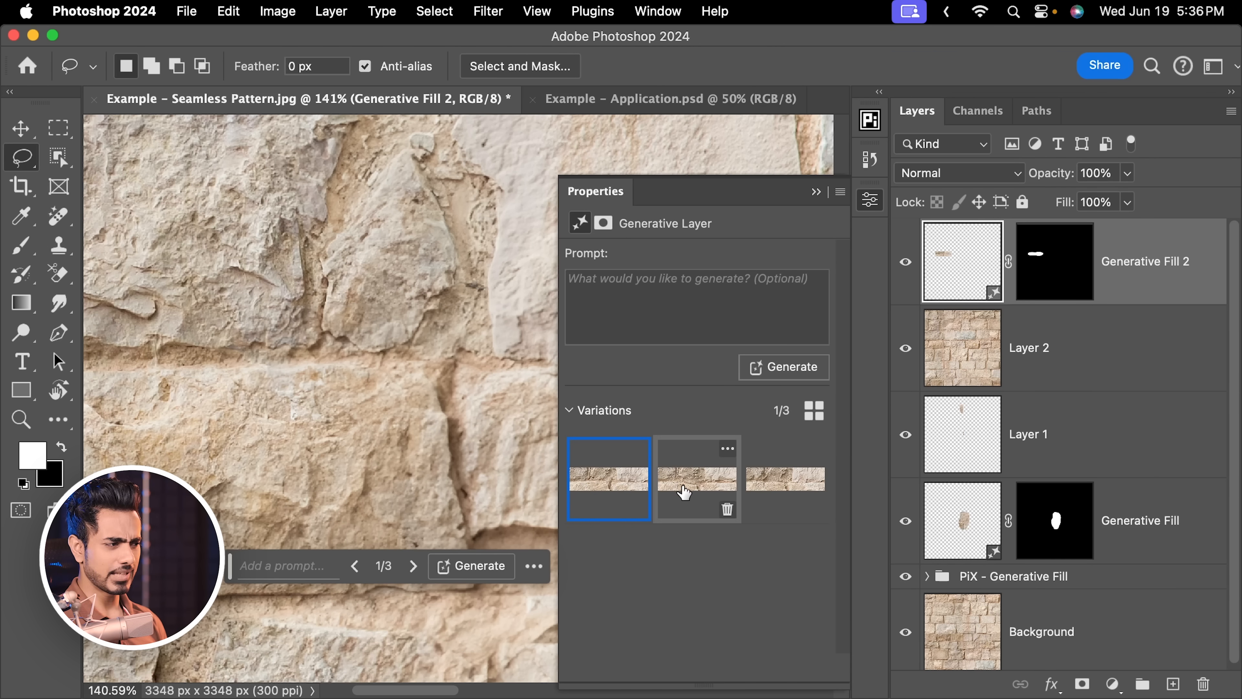
{"action": "left_click", "coordinate": [784, 478]}
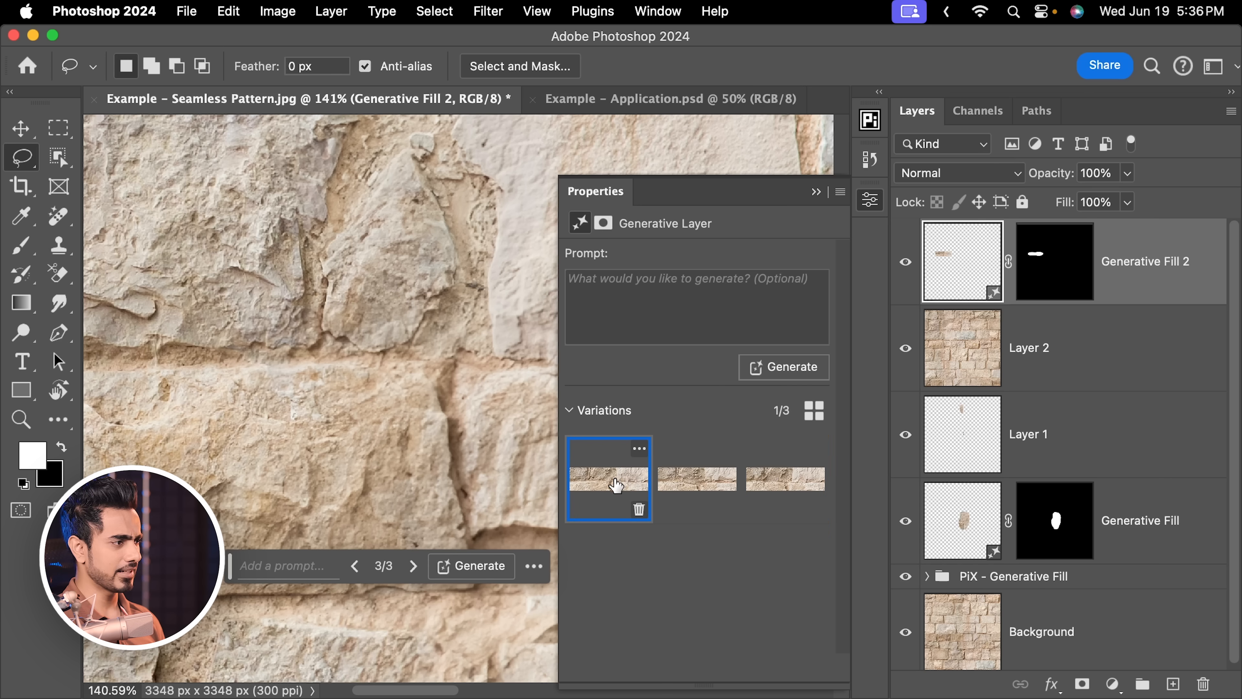
{"action": "left_click", "coordinate": [814, 193]}
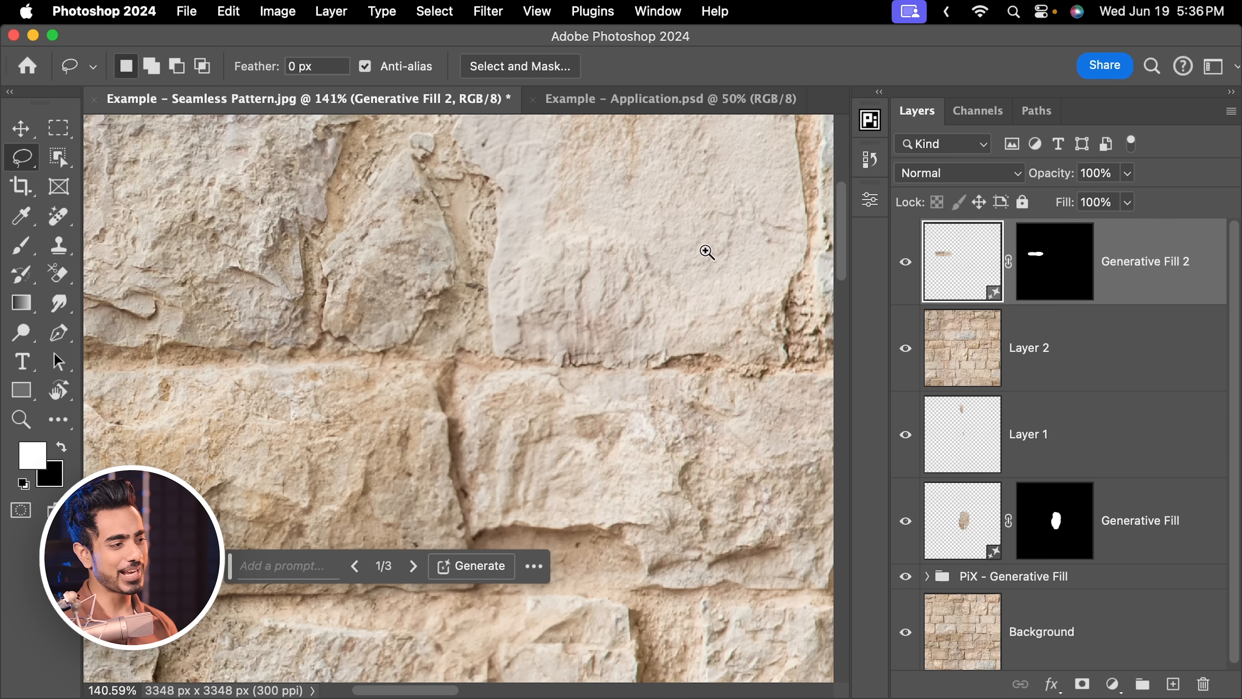
Lasso a tall oval around the visible vertical seam and run Generative Fill on it without a prompt
{"action": "left_click_drag", "start_coordinate": [707, 252], "coordinate": [590, 410]}
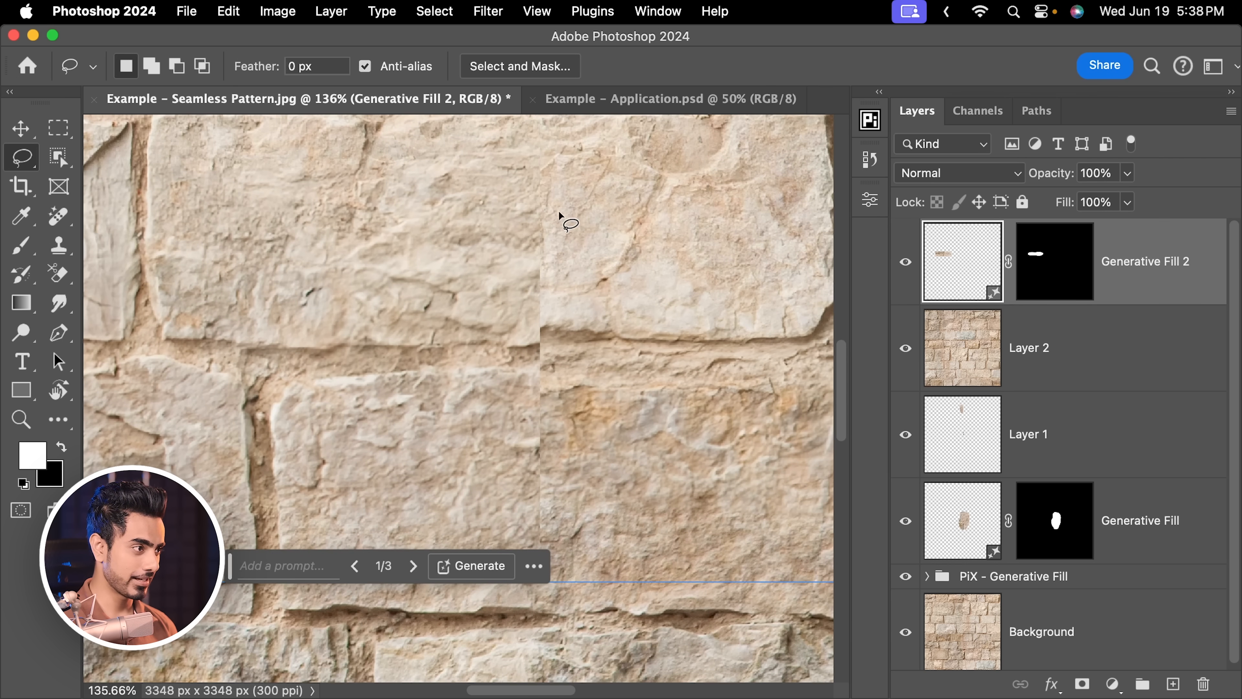
{"action": "left_click_drag", "start_coordinate": [565, 137], "coordinate": [502, 167]}
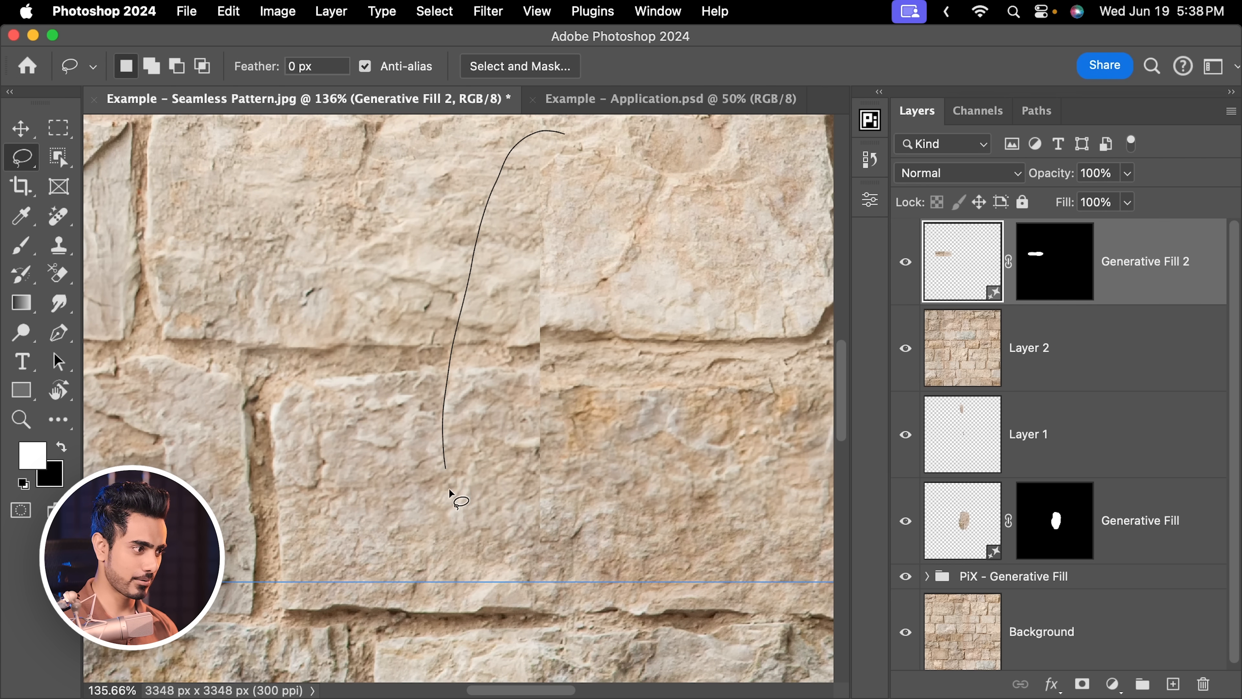
{"action": "left_click_drag", "start_coordinate": [658, 283], "coordinate": [578, 162]}
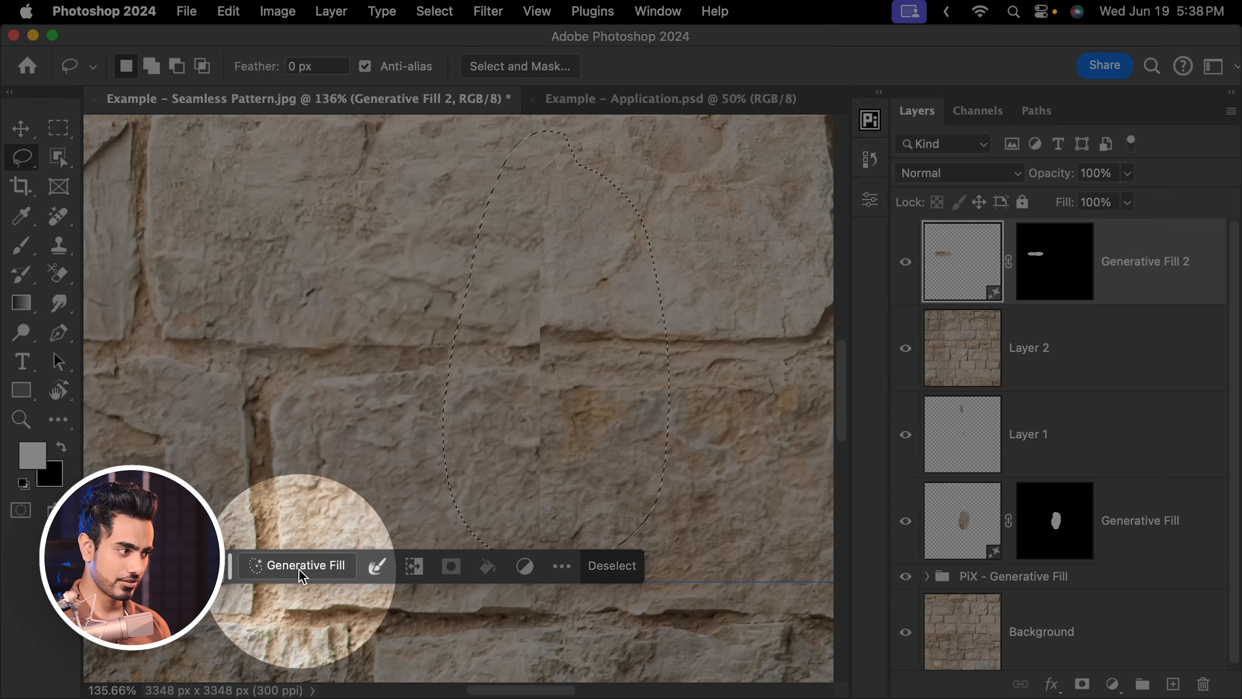
{"action": "left_click", "coordinate": [293, 565]}
{"action": "left_click", "coordinate": [655, 567]}
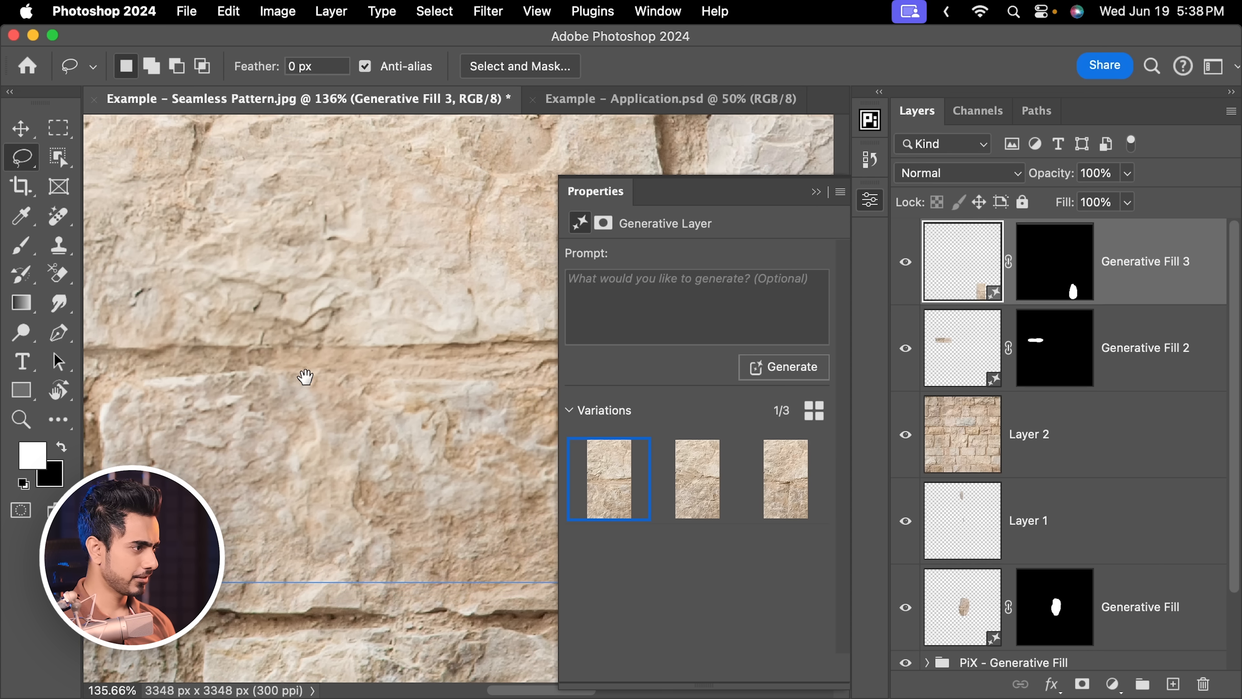
Compare the generated variations for the vertical seam and keep the second one
{"action": "left_click", "coordinate": [721, 479]}
{"action": "left_click", "coordinate": [795, 484]}
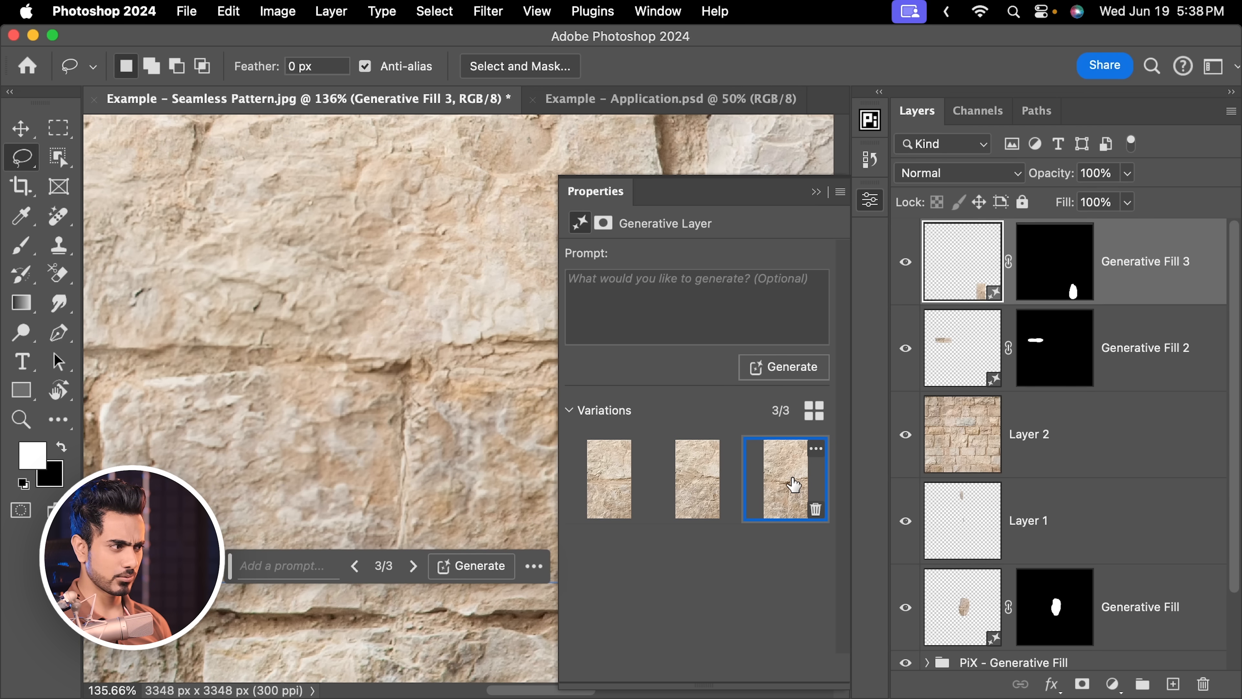
{"action": "left_click_drag", "start_coordinate": [405, 273], "coordinate": [306, 337]}
{"action": "left_click_drag", "start_coordinate": [334, 311], "coordinate": [328, 381]}
{"action": "left_click", "coordinate": [817, 192]}
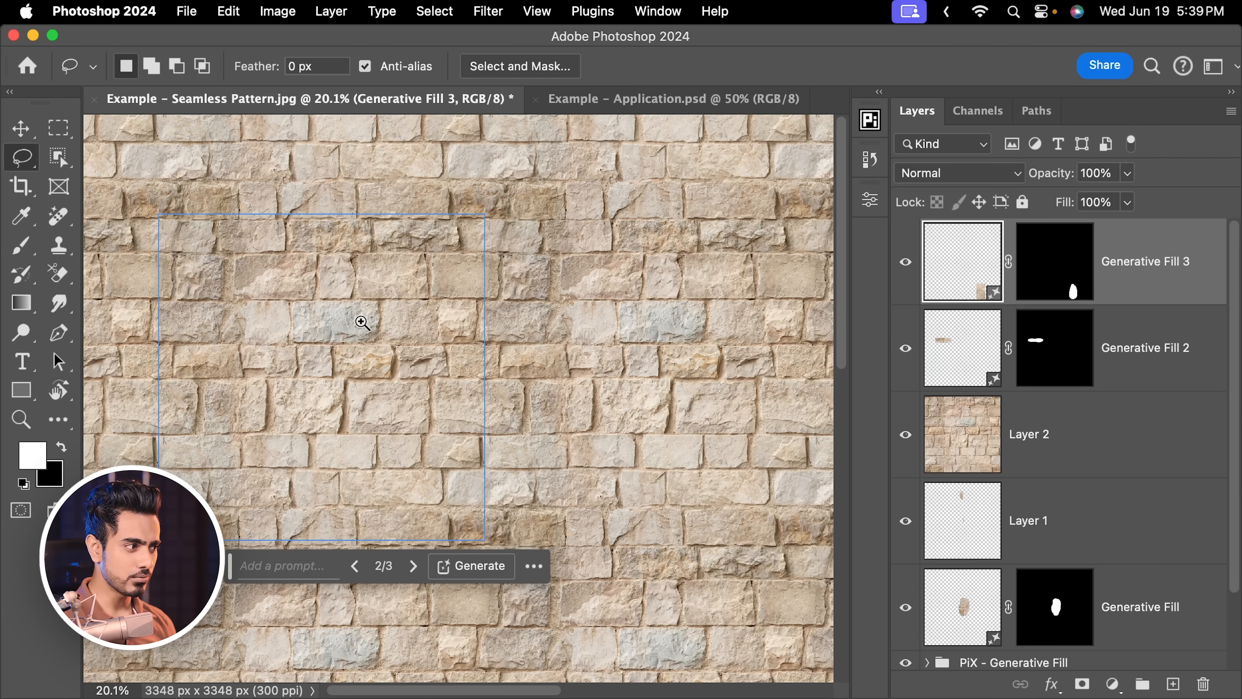
Examine the tiled wall at several zoom levels for remaining seams and repeating light or dark patches
{"action": "left_click_drag", "start_coordinate": [361, 322], "coordinate": [585, 369]}
{"action": "left_click_drag", "start_coordinate": [405, 343], "coordinate": [569, 386]}
{"action": "left_click_drag", "start_coordinate": [471, 286], "coordinate": [577, 384]}
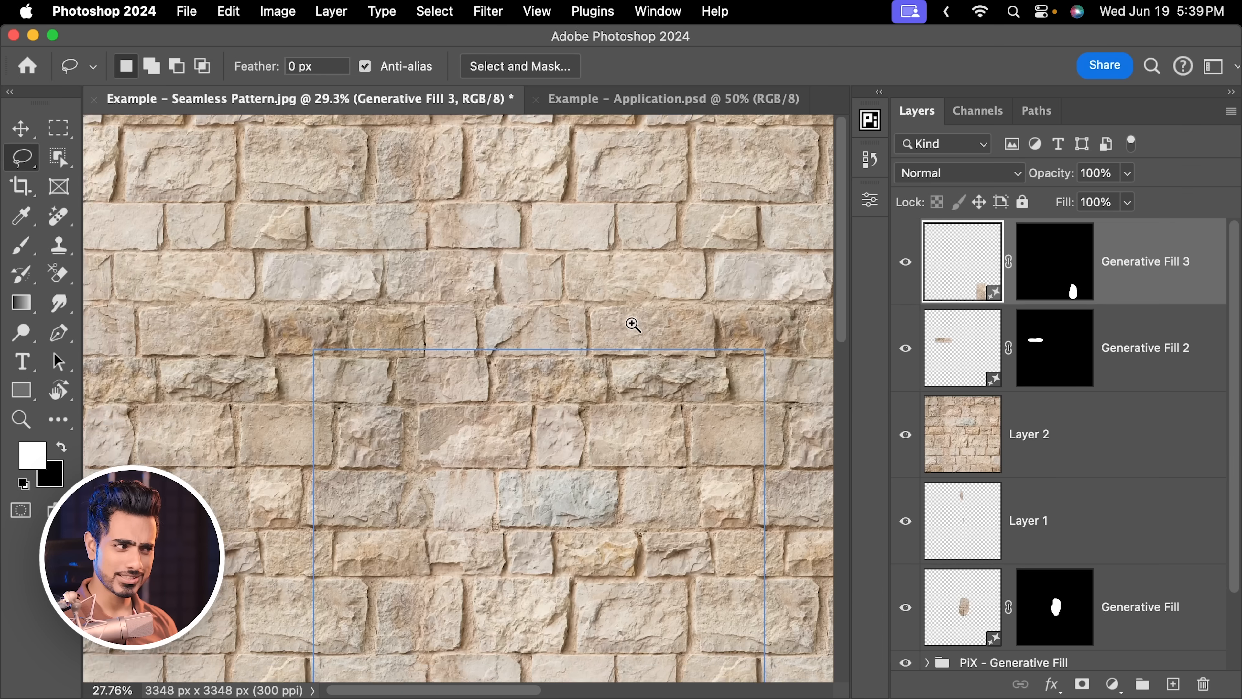
{"action": "scroll", "coordinate": [636, 334], "scroll_direction": "down", "scroll_amount": 3}
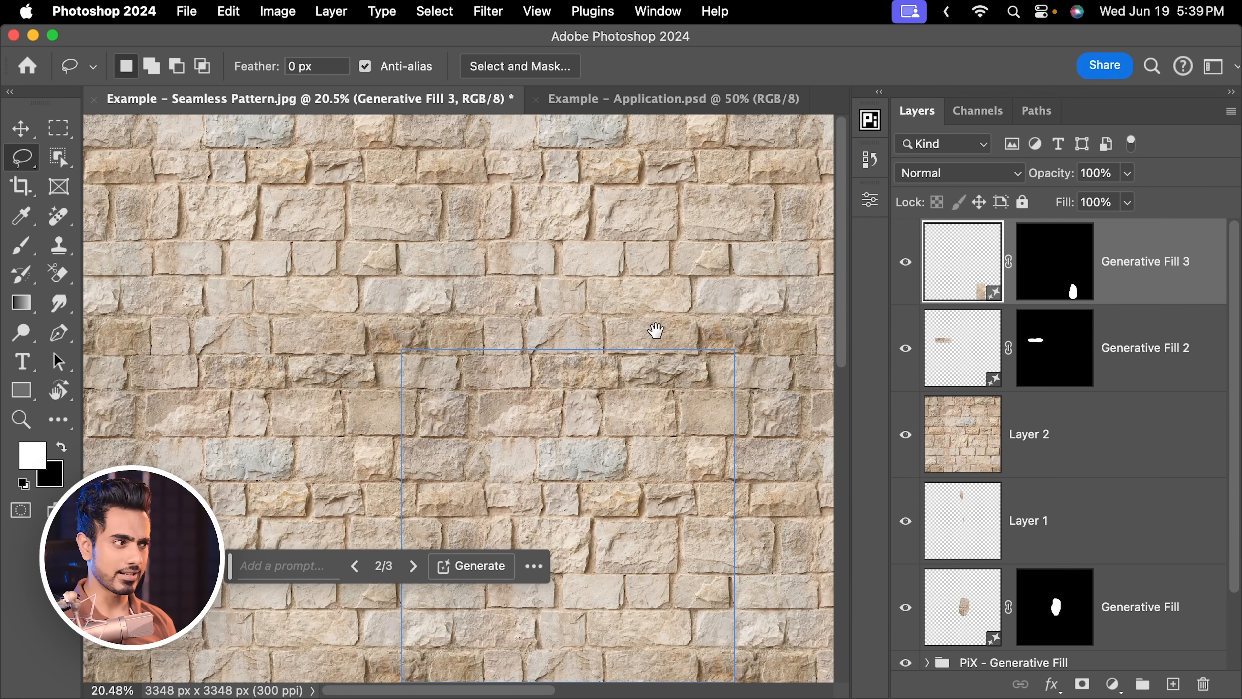
{"action": "scroll", "coordinate": [656, 330], "scroll_direction": "down", "scroll_amount": 4}
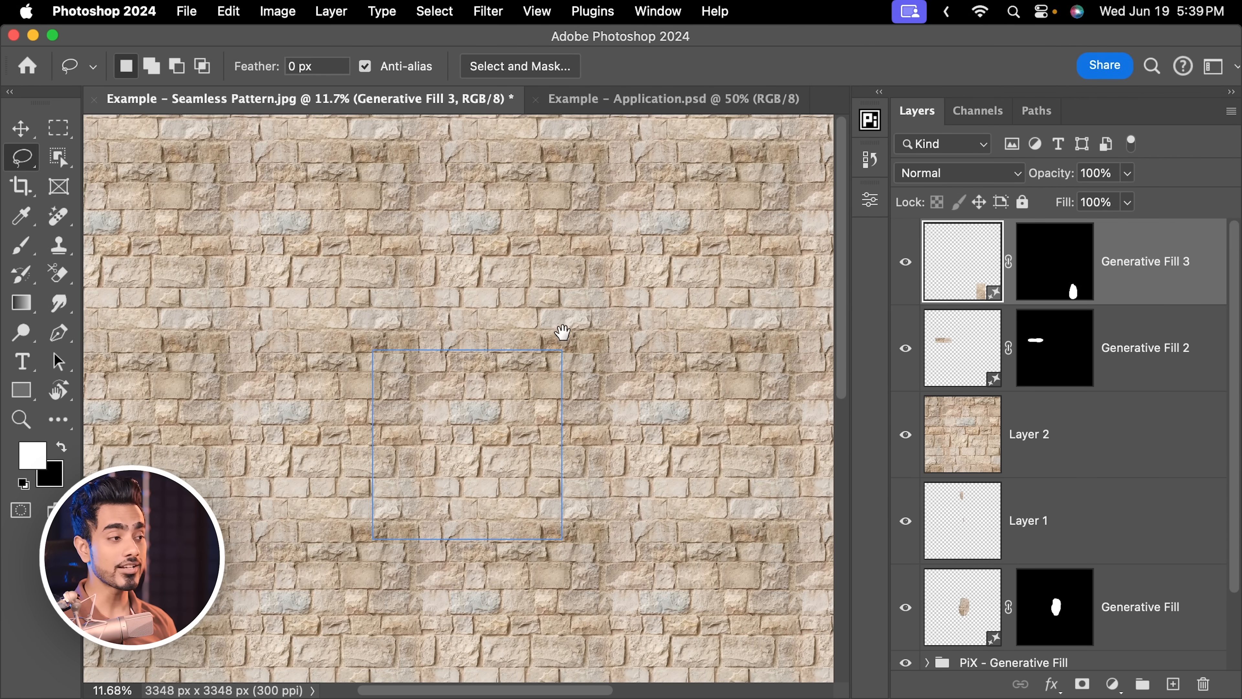
{"action": "left_click_drag", "start_coordinate": [634, 321], "coordinate": [552, 321]}
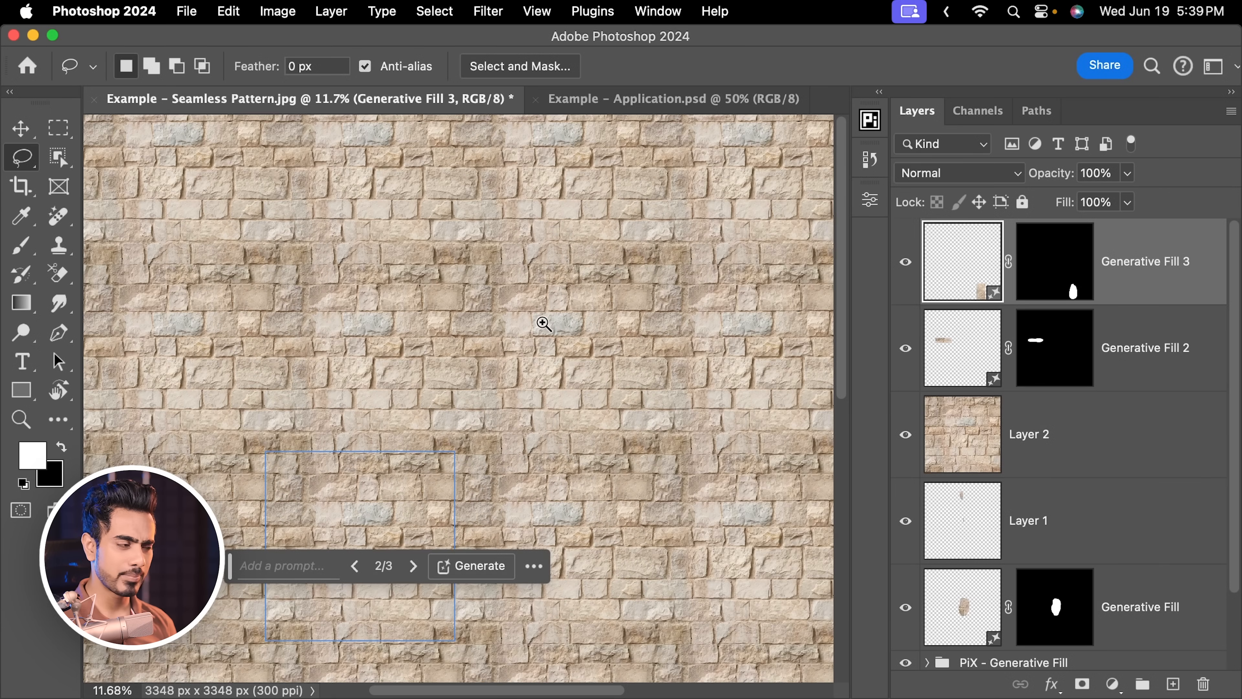
{"action": "left_click_drag", "start_coordinate": [535, 324], "coordinate": [583, 321]}
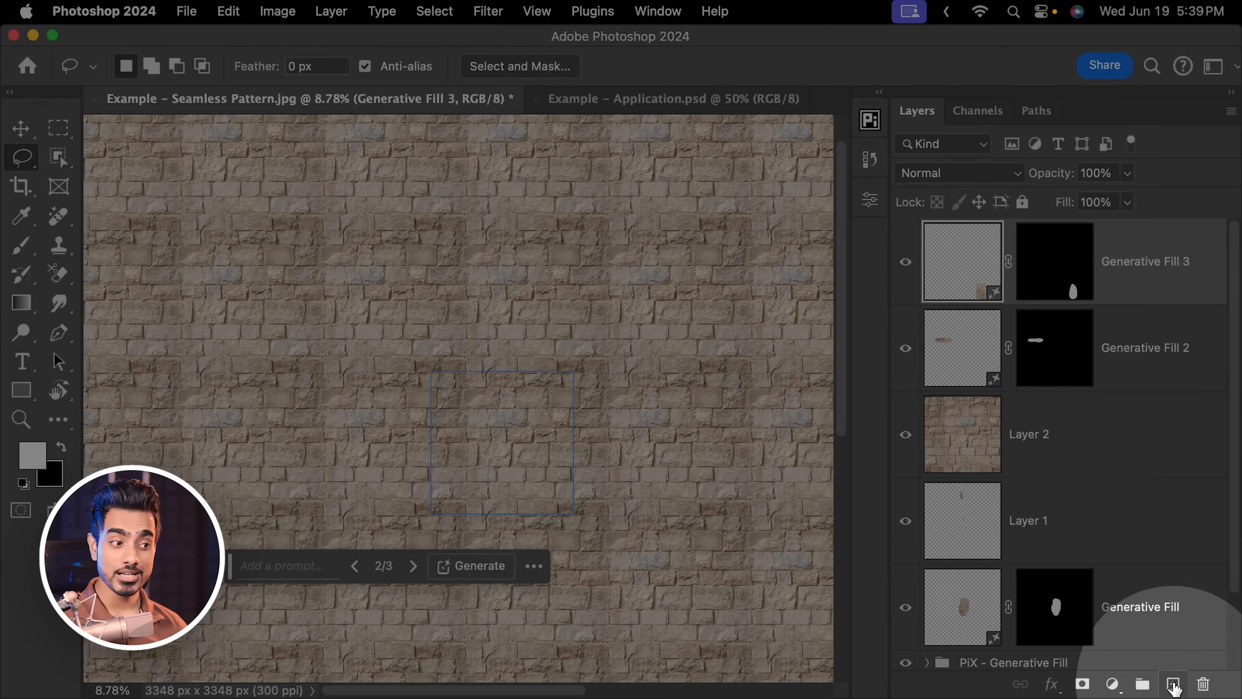
Add a new layer on top, set its blend mode to Soft Light and name it "Dodge and Burn"
{"action": "left_click", "coordinate": [1173, 684]}
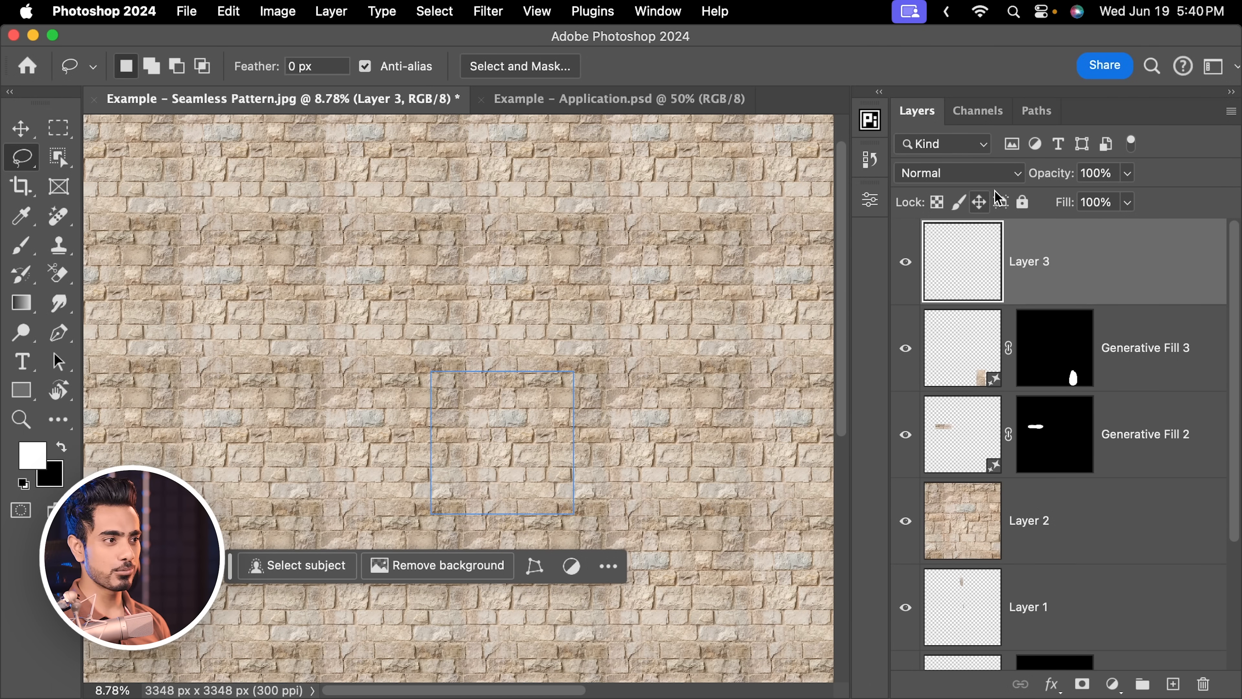
{"action": "left_click", "coordinate": [951, 177]}
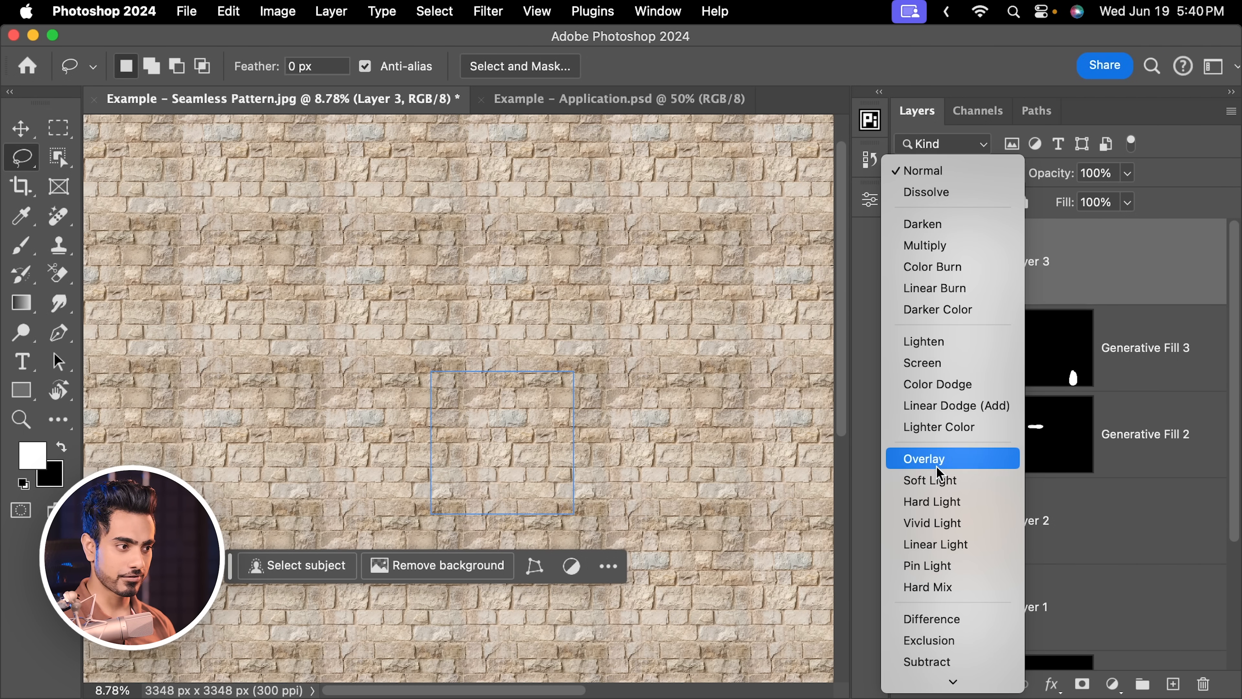
{"action": "left_click", "coordinate": [951, 480]}
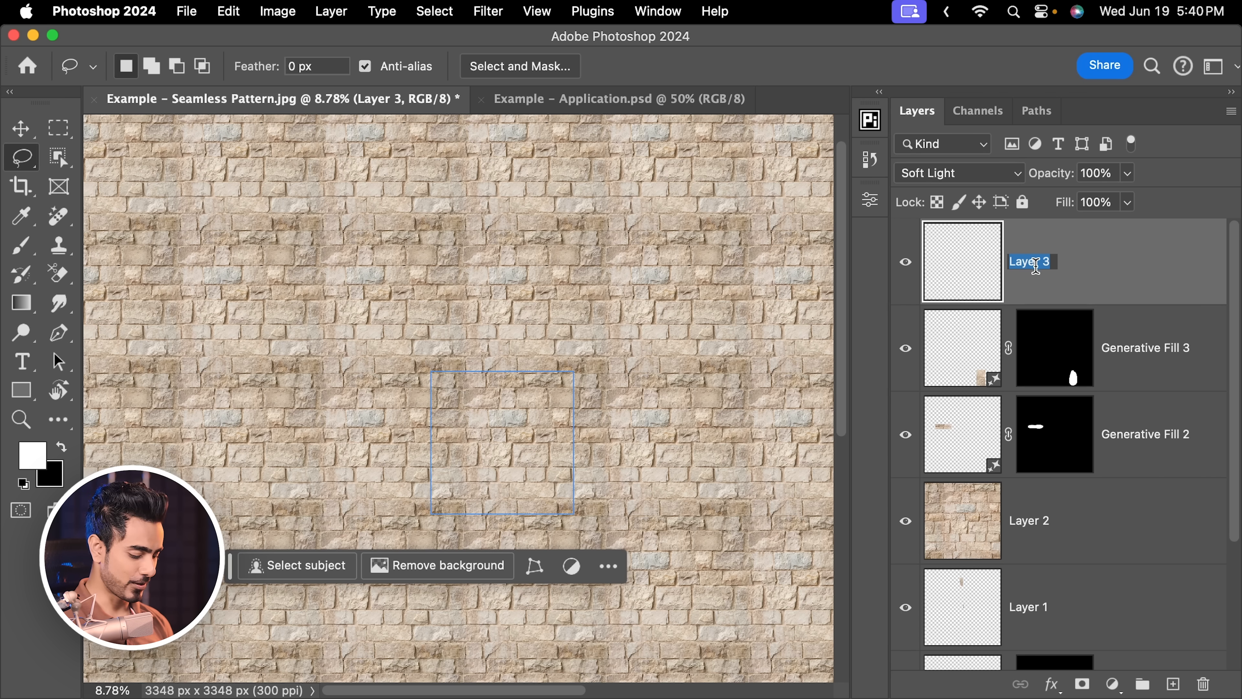
{"action": "type", "text": "Dodge and Burn"}
Set up the Brush tool with the Soft Round tip at size 400 and 1% flow
{"action": "left_click", "coordinate": [25, 250]}
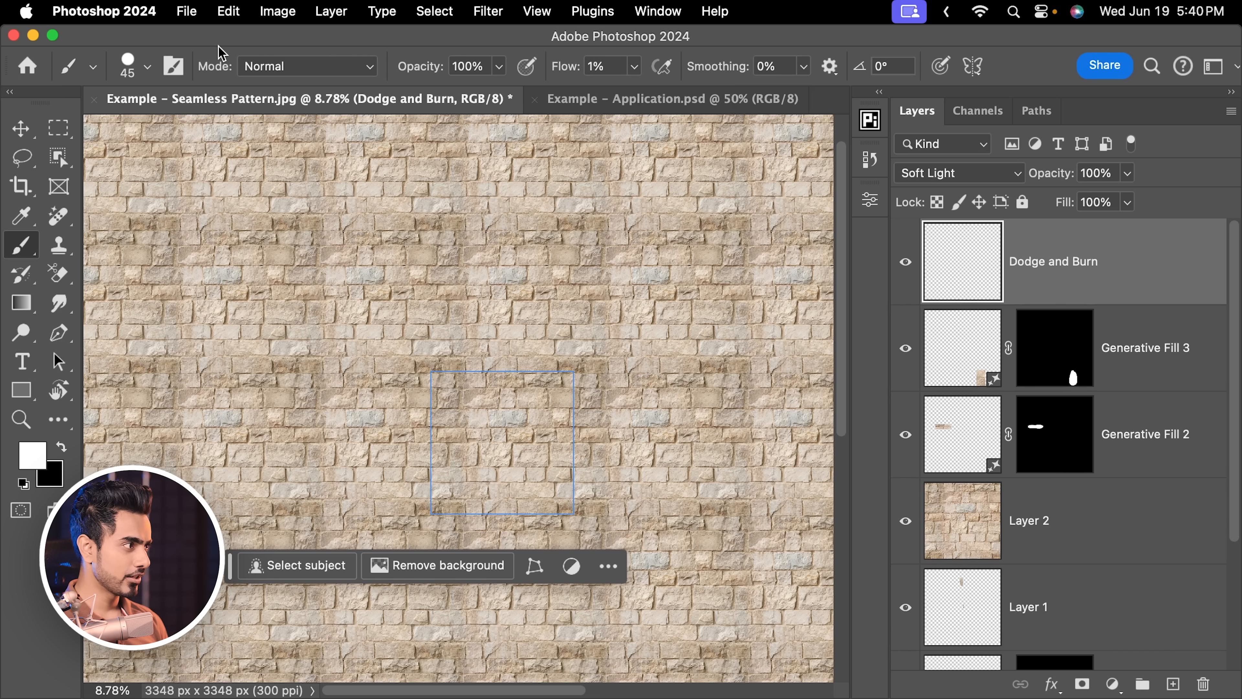
{"action": "left_click", "coordinate": [146, 71]}
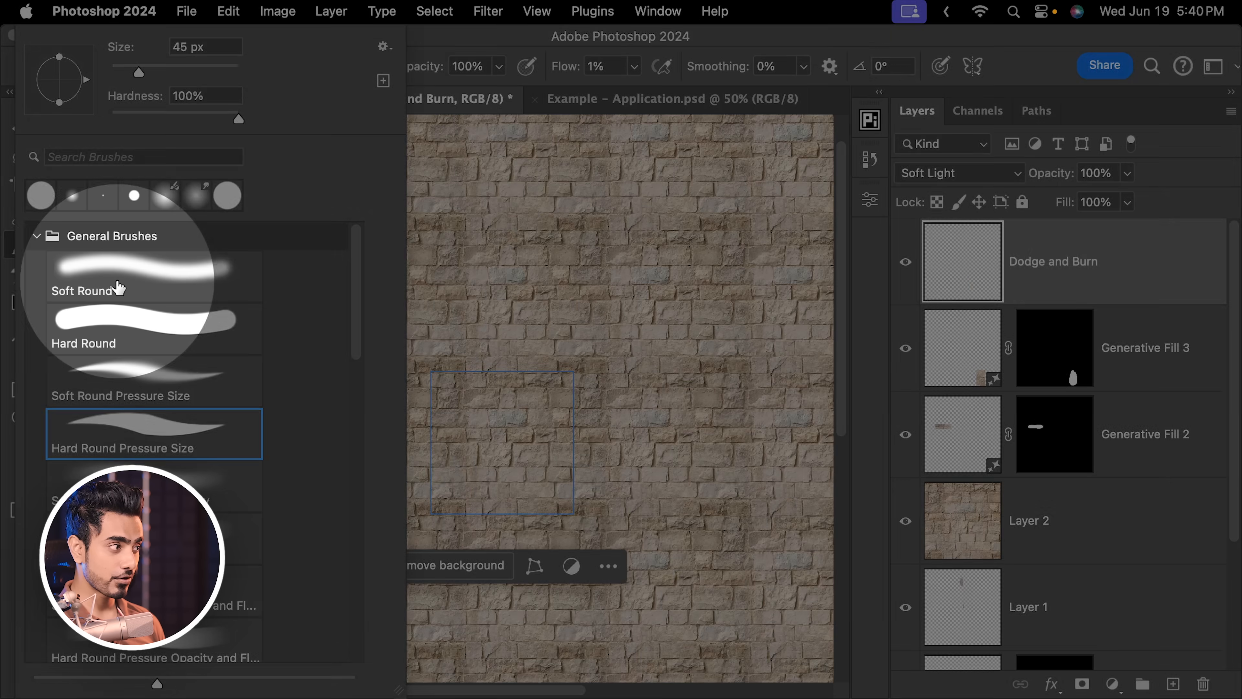
{"action": "left_click", "coordinate": [193, 274]}
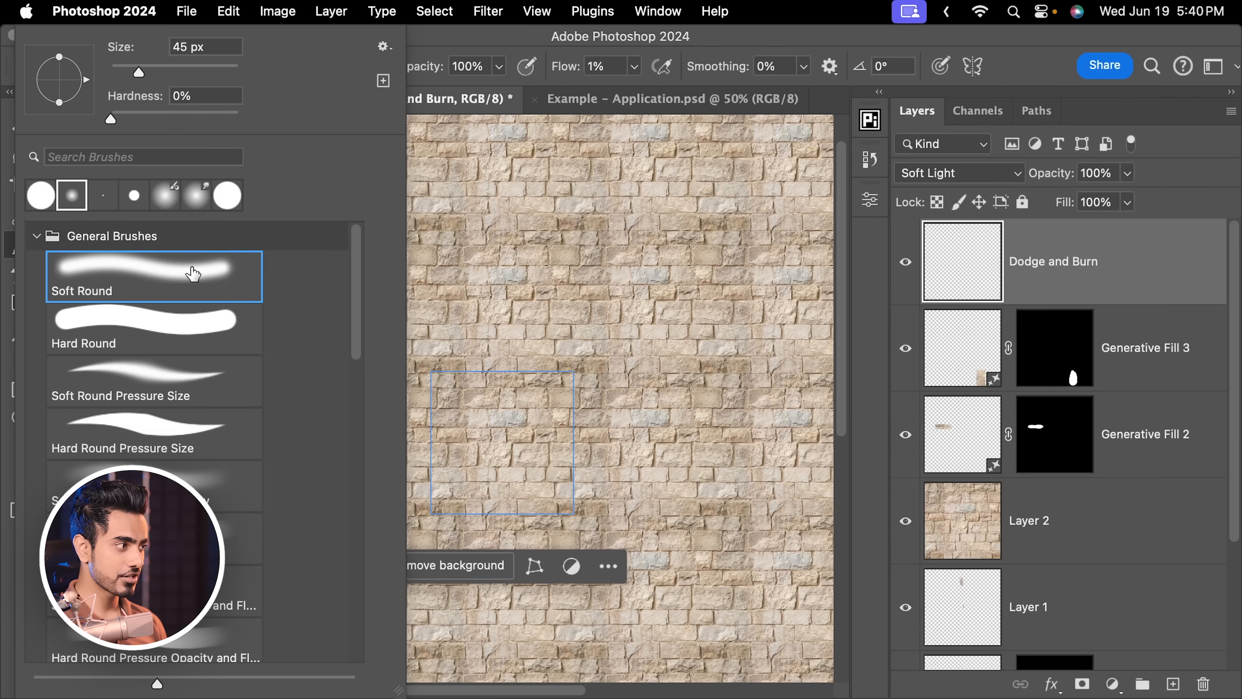
{"action": "left_click", "coordinate": [879, 277]}
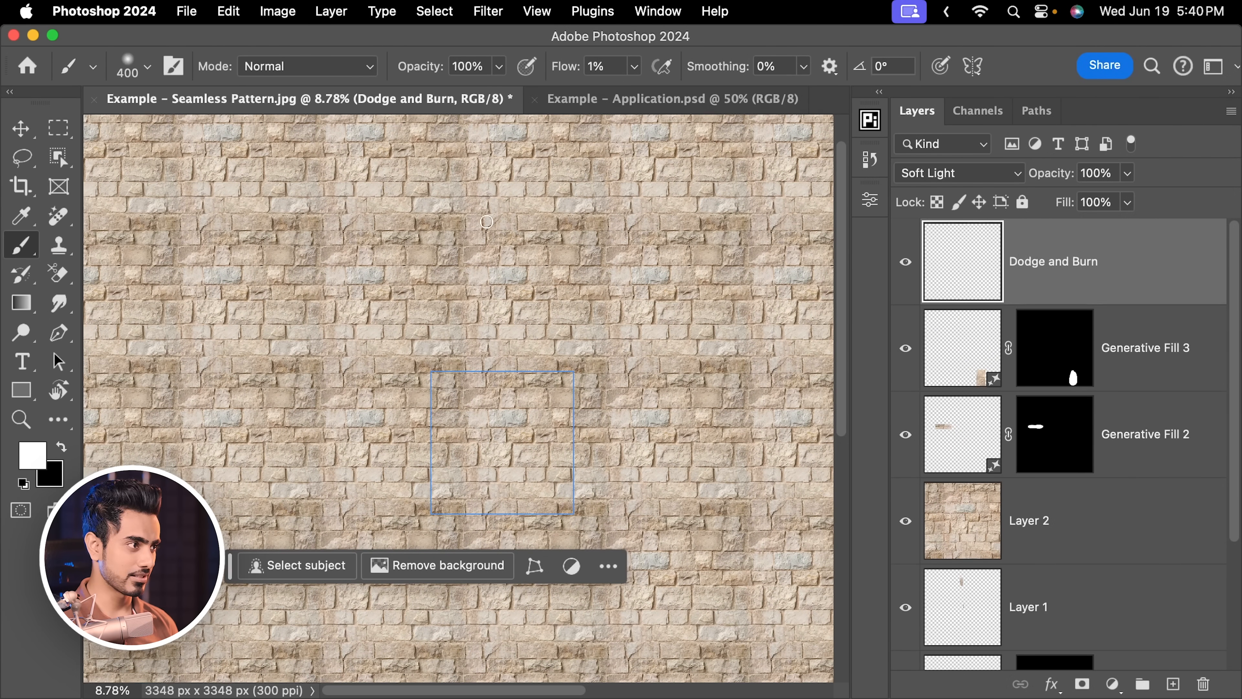
{"action": "left_click_drag", "start_coordinate": [569, 73], "coordinate": [853, 58]}
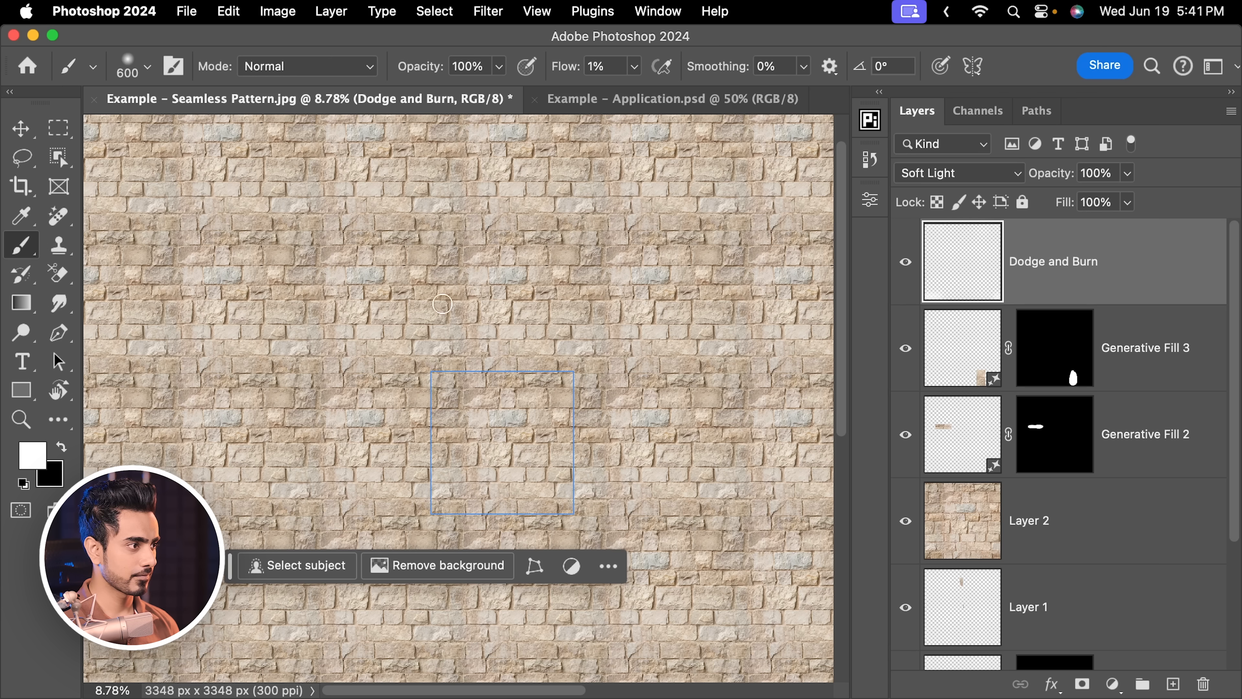
Paint white with the brush enlarged up to size 700 over the darker patches of the tile on the Dodge and Burn layer
{"action": "key", "text": "bracketright"}
{"action": "scroll", "coordinate": [610, 269], "scroll_direction": "down", "scroll_amount": 5}
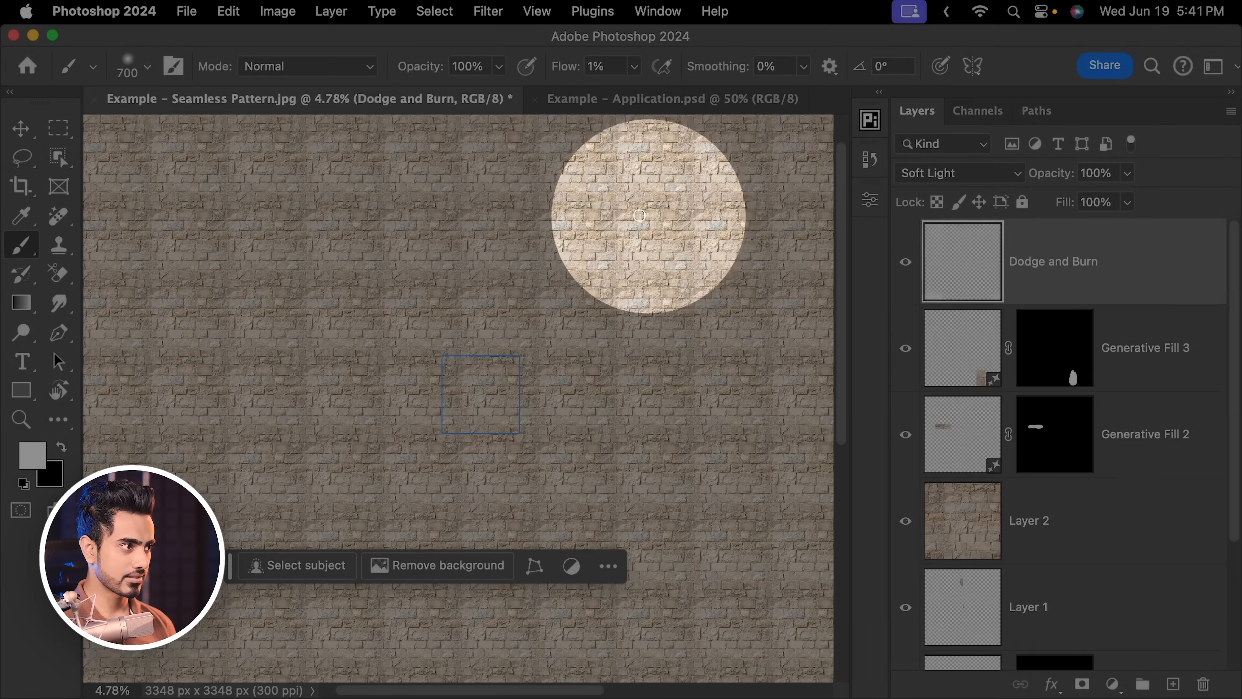
{"action": "key", "text": "bracketright"}
{"action": "key", "text": "bracketright"}
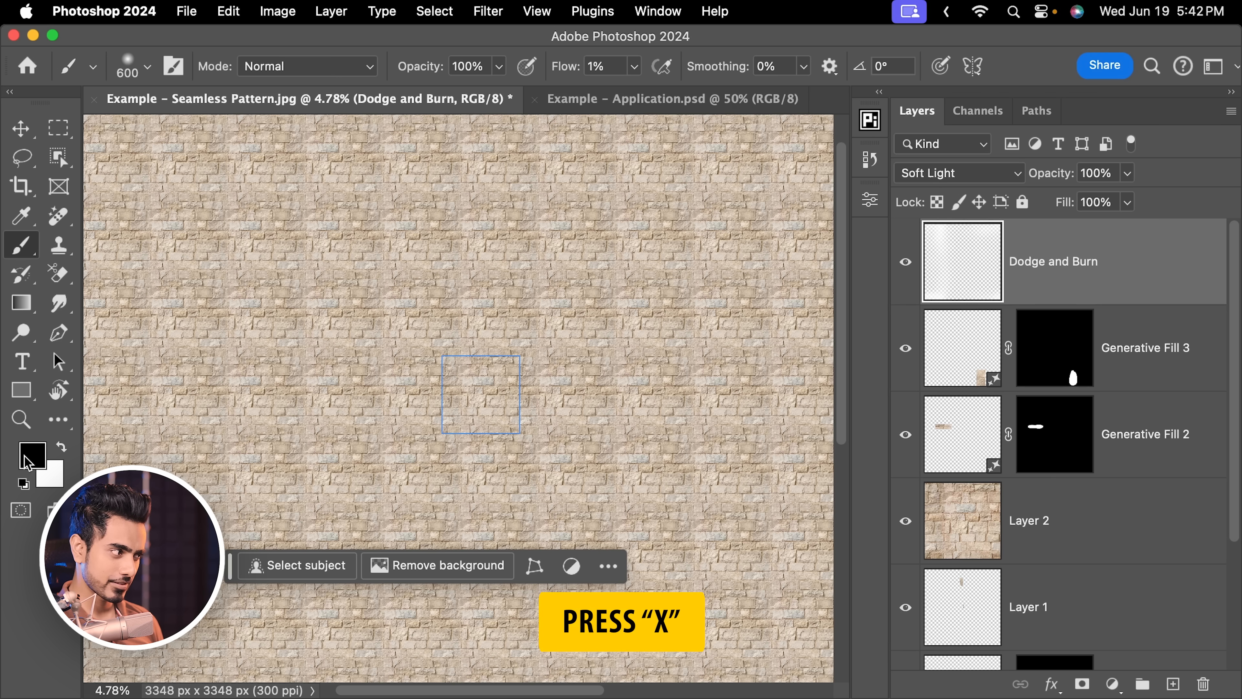
Switch the foreground color to black and paint at size 600 over the overly bright patches of the pattern
{"action": "key", "text": "x"}
{"action": "key", "text": "x"}
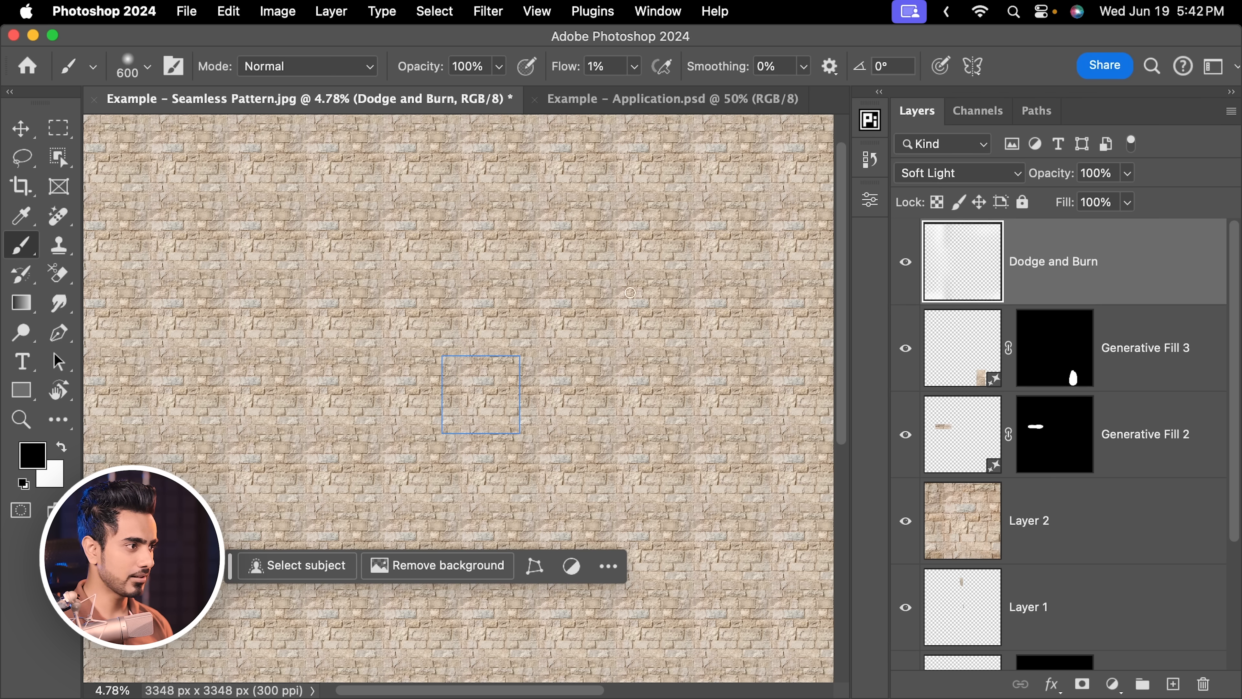
{"action": "key", "text": "bracketright"}
{"action": "key", "text": "bracketright"}
{"action": "key", "text": "bracketright"}
{"action": "left_click_drag", "start_coordinate": [630, 292], "coordinate": [565, 311]}
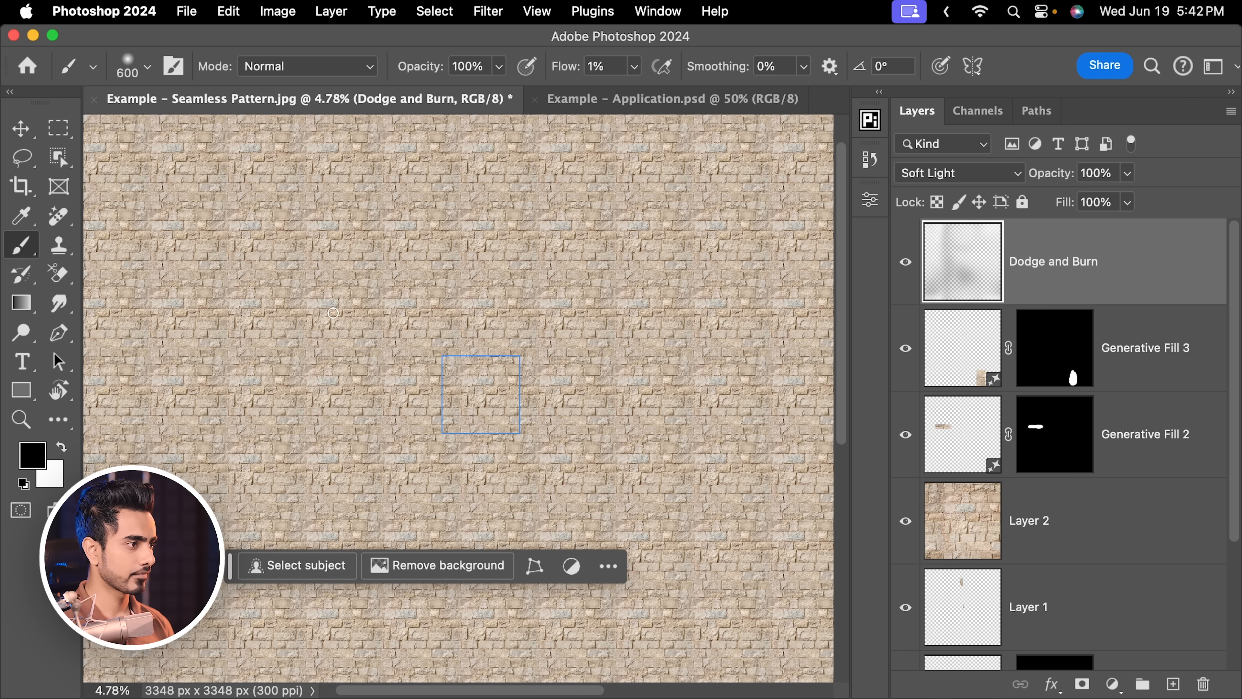
Touch up the remaining dark areas in white at size 700, and compare the pattern with the Dodge and Burn layer hidden and shown
{"action": "key", "text": "x"}
{"action": "key", "text": "bracketright"}
{"action": "left_click_drag", "start_coordinate": [489, 370], "coordinate": [507, 335]}
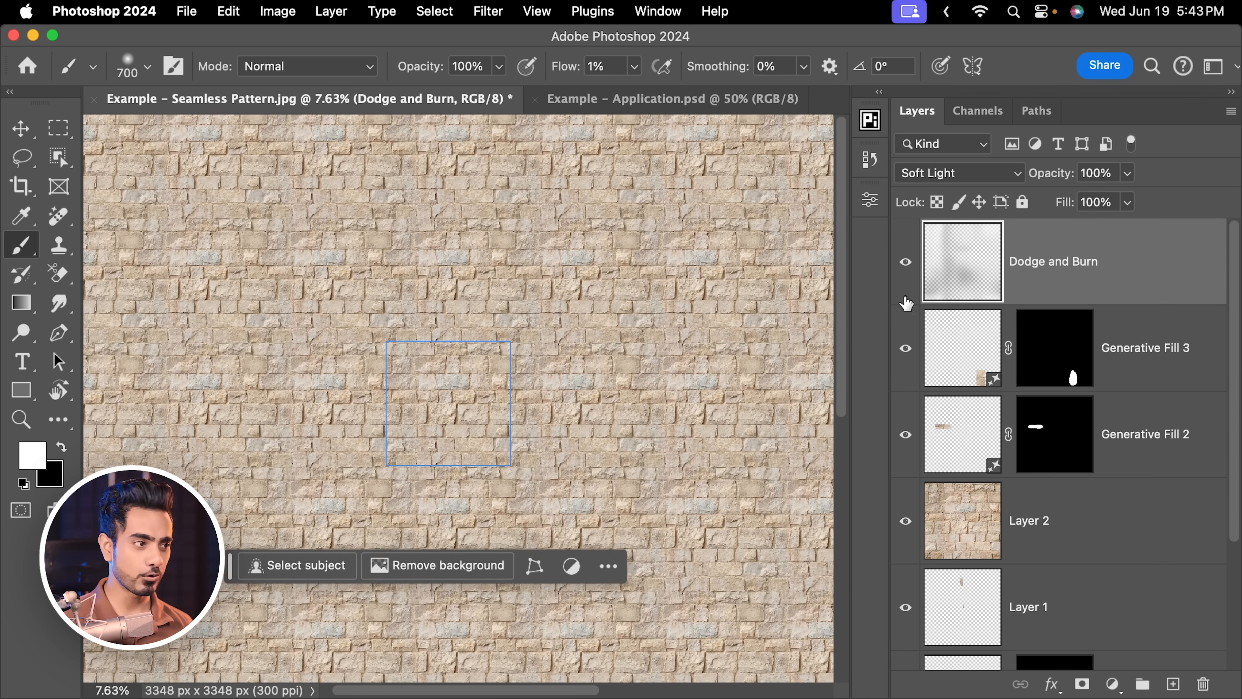
{"action": "left_click", "coordinate": [906, 266]}
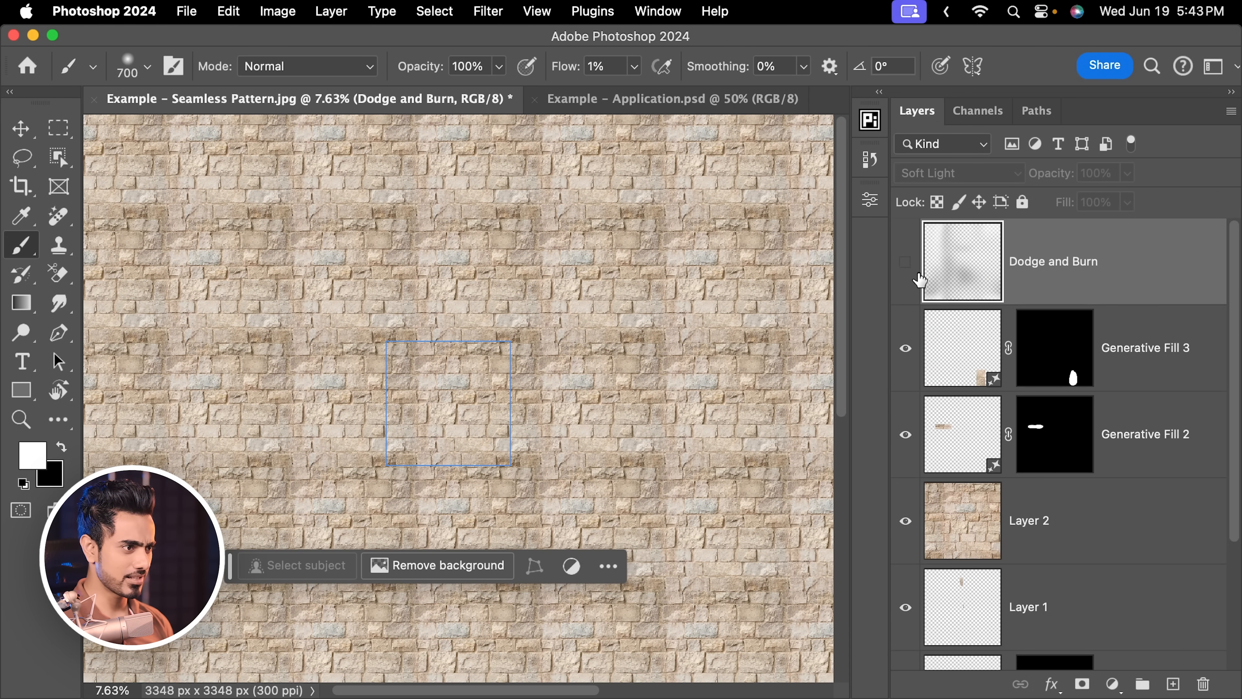
{"action": "left_click", "coordinate": [905, 264]}
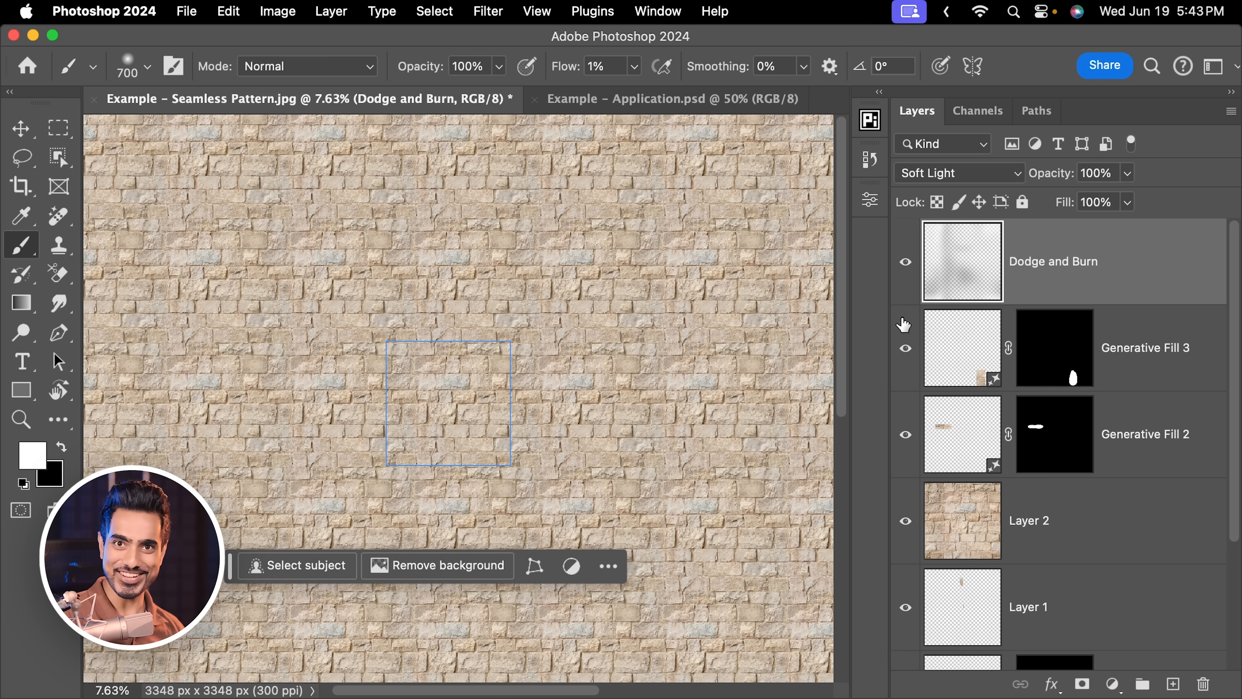
Add a new layer above Dodge and Burn, name it Color, and set its blend mode to Color
{"action": "scroll", "coordinate": [463, 380], "scroll_direction": "up", "scroll_amount": 2}
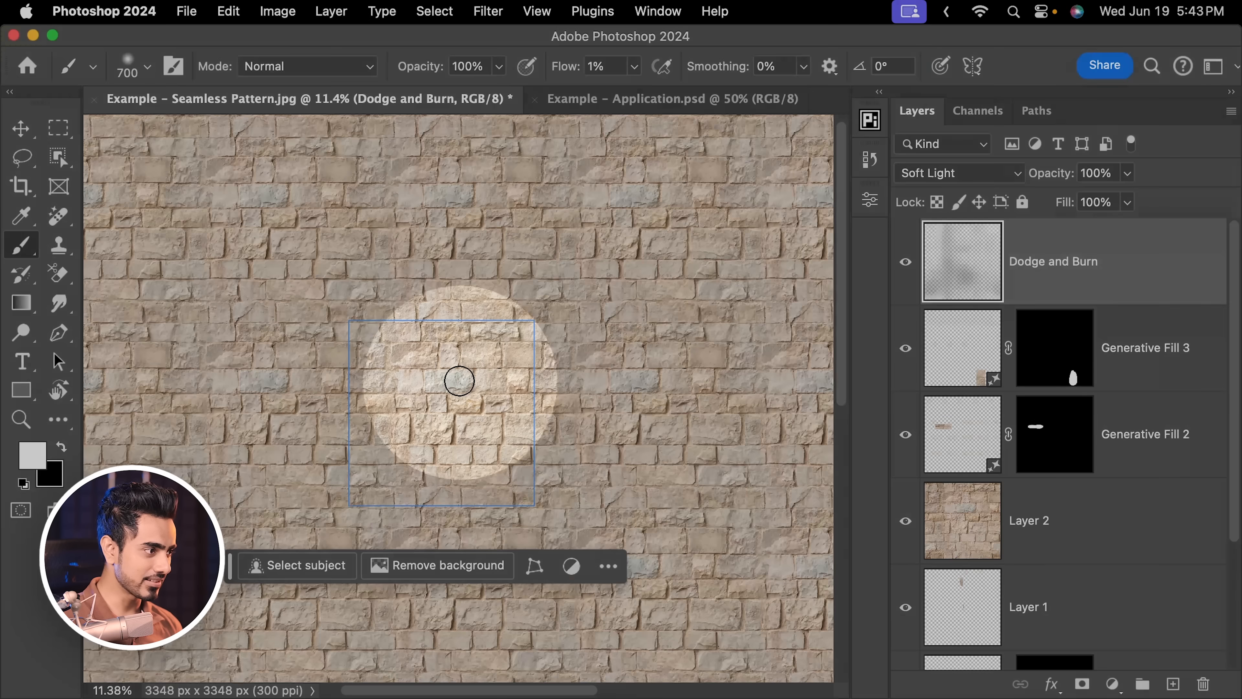
{"action": "scroll", "coordinate": [497, 359], "scroll_direction": "down", "scroll_amount": 1}
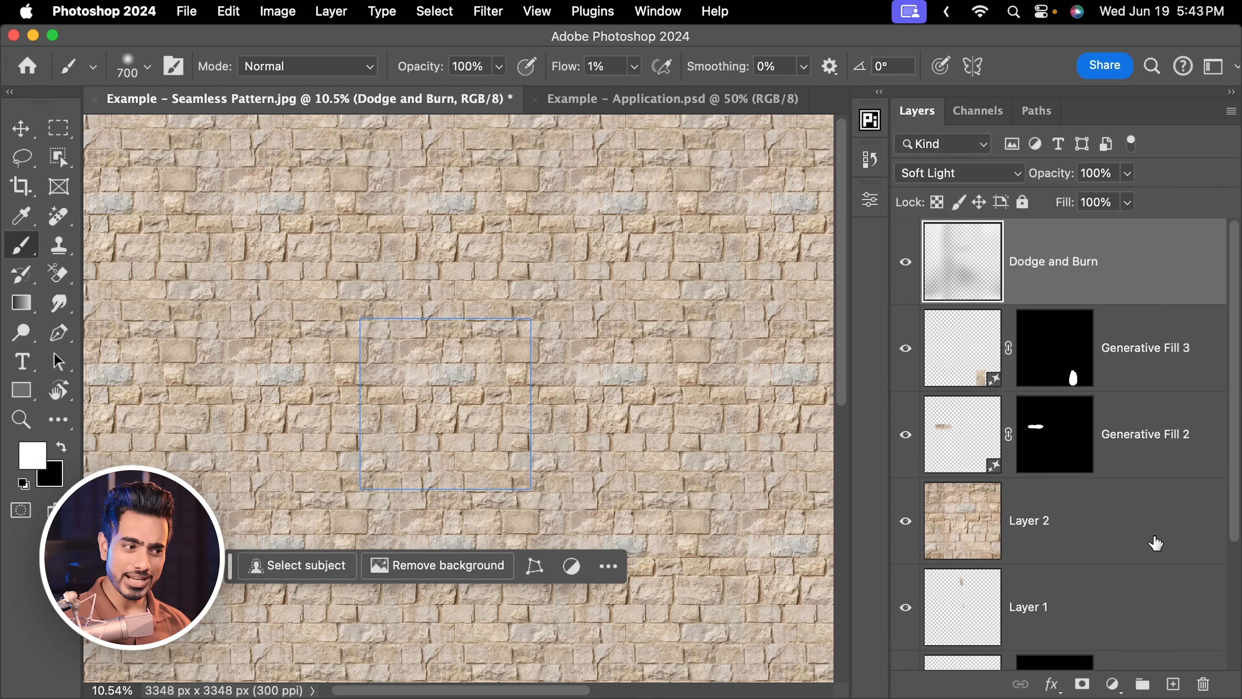
{"action": "left_click", "coordinate": [1173, 684]}
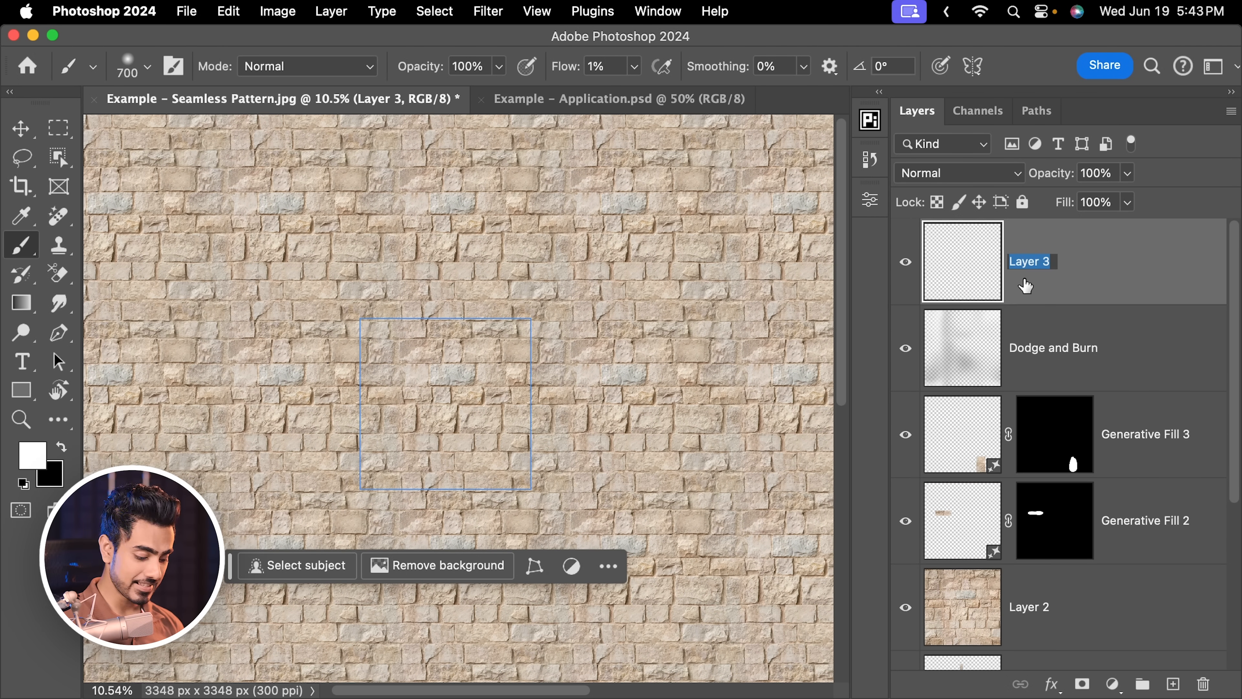
{"action": "type", "text": "Color"}
{"action": "key", "text": "Return"}
{"action": "left_click", "coordinate": [951, 176]}
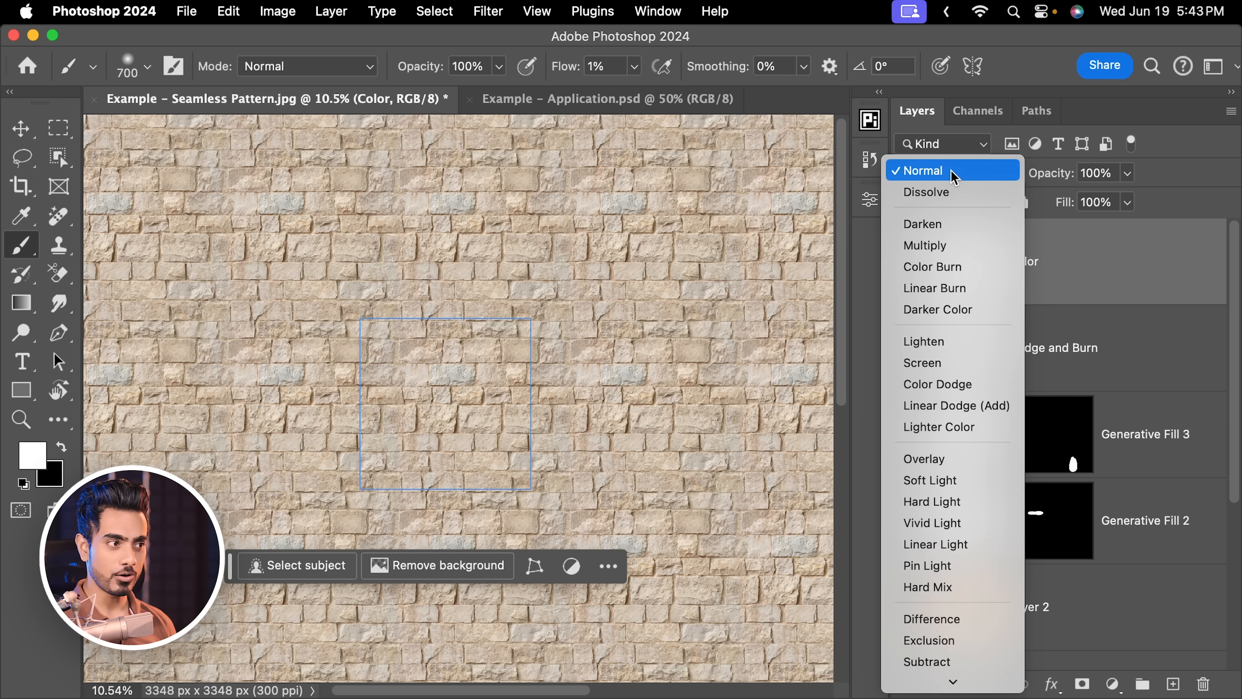
{"action": "left_click", "coordinate": [944, 656]}
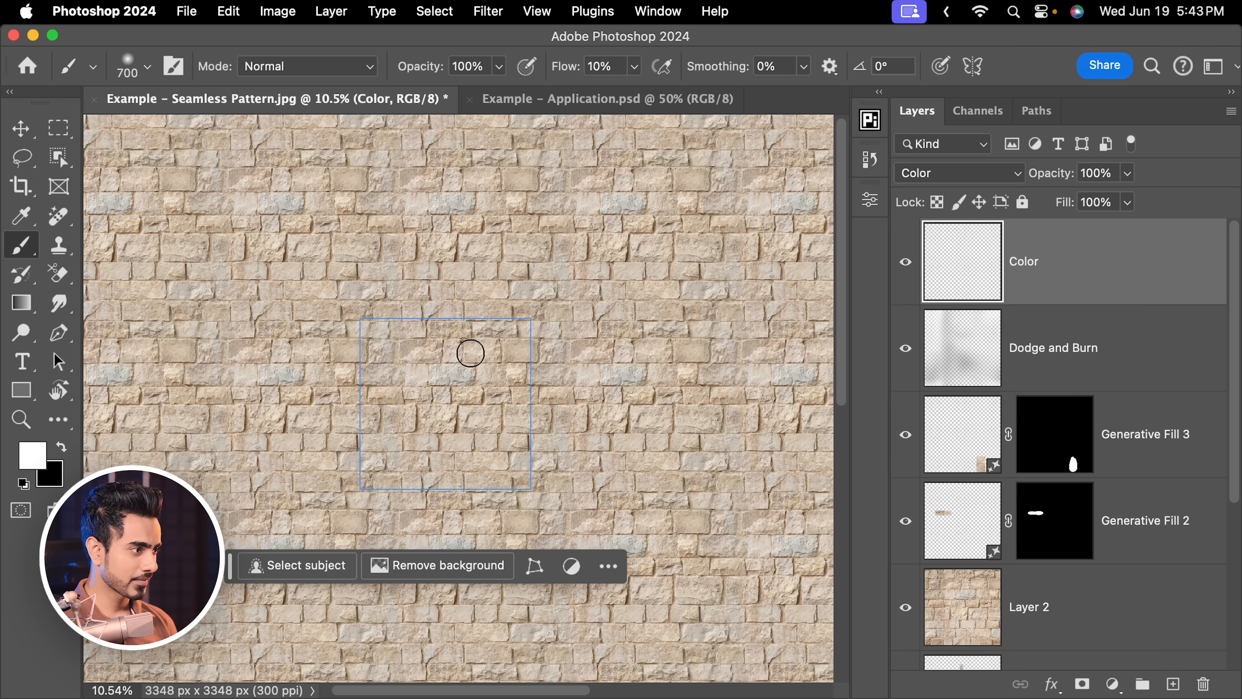
Sample the beige stone color and paint over the bluish stones on the Color layer with a size 1072 brush at 10% flow
{"action": "left_click_drag", "start_coordinate": [470, 353], "coordinate": [481, 354], "text": "ctrl+alt"}
{"action": "left_click_drag", "start_coordinate": [479, 304], "coordinate": [426, 340], "text": "super"}
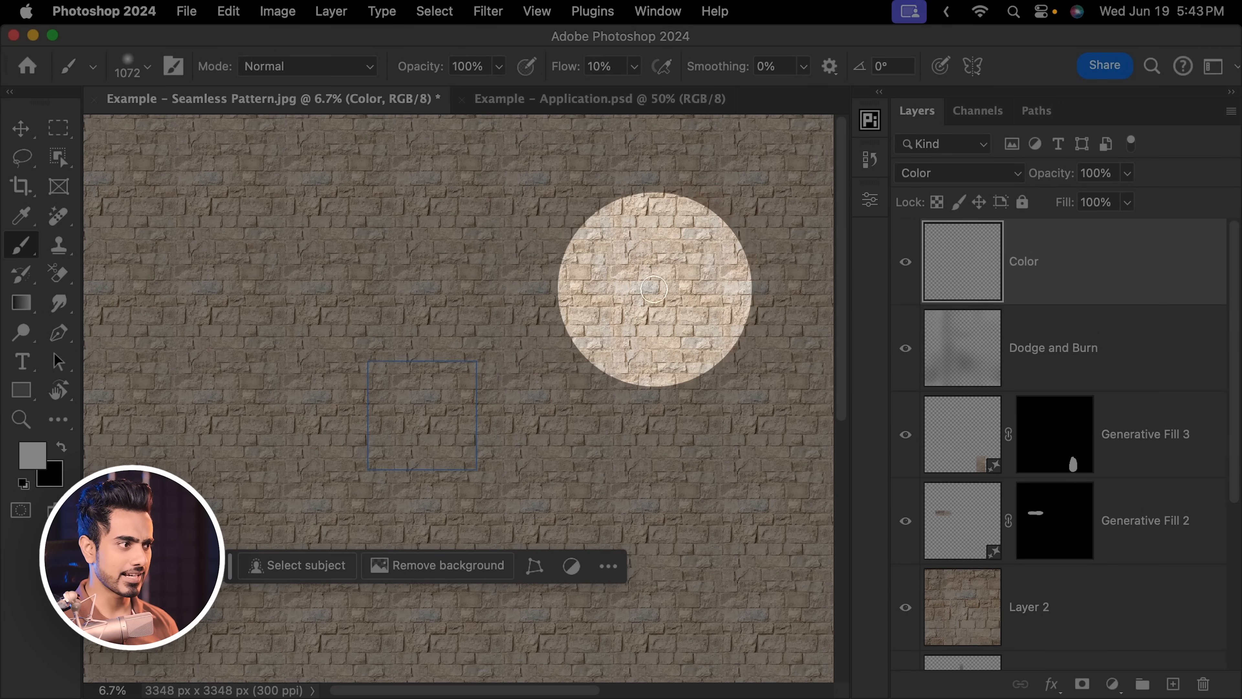
{"action": "left_click", "coordinate": [543, 291], "text": "alt"}
{"action": "left_click", "coordinate": [585, 264], "text": "alt"}
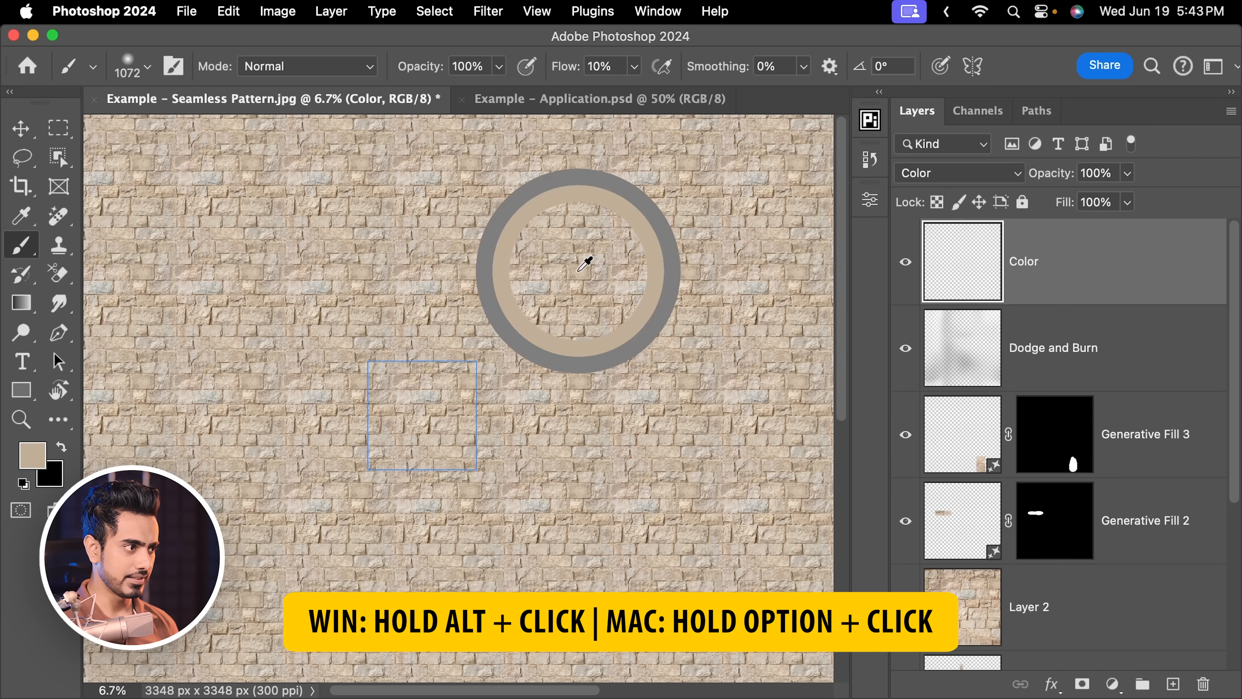
{"action": "left_click_drag", "start_coordinate": [540, 288], "coordinate": [534, 359]}
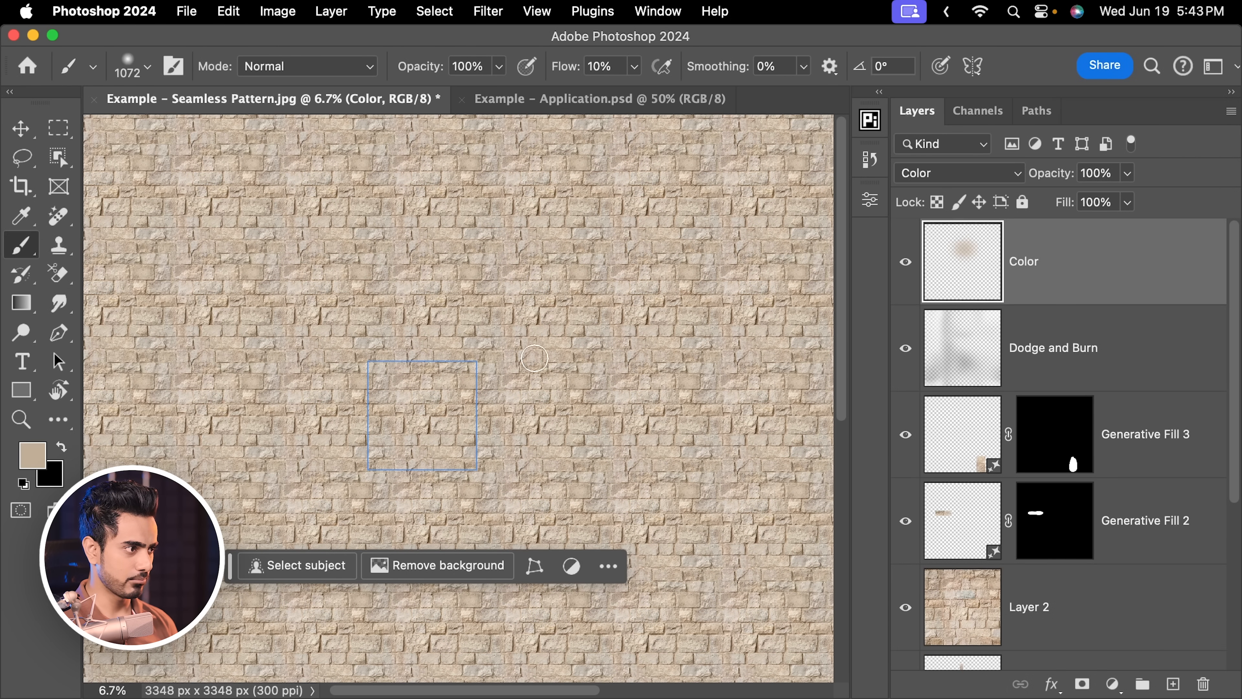
{"action": "left_click_drag", "start_coordinate": [381, 424], "coordinate": [445, 288]}
{"action": "left_click_drag", "start_coordinate": [686, 310], "coordinate": [596, 343]}
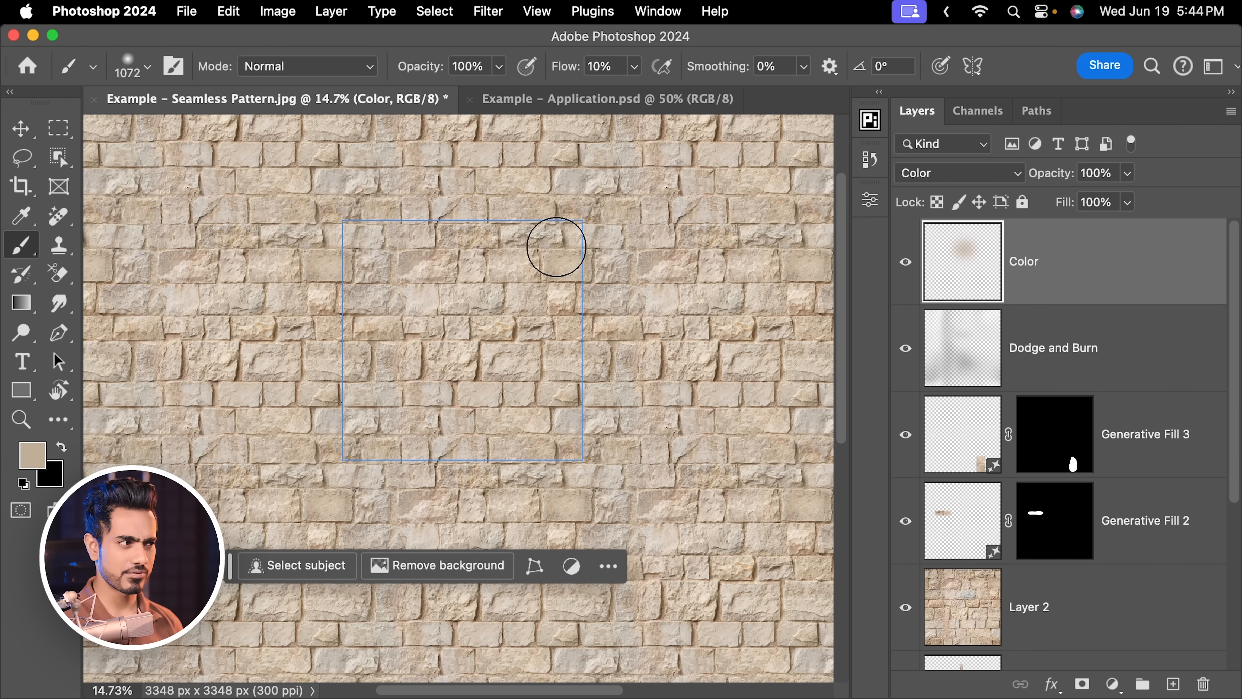
Turn off Pattern Preview and define the finished tile as a pattern named Stone Wall
{"action": "left_click", "coordinate": [547, 14]}
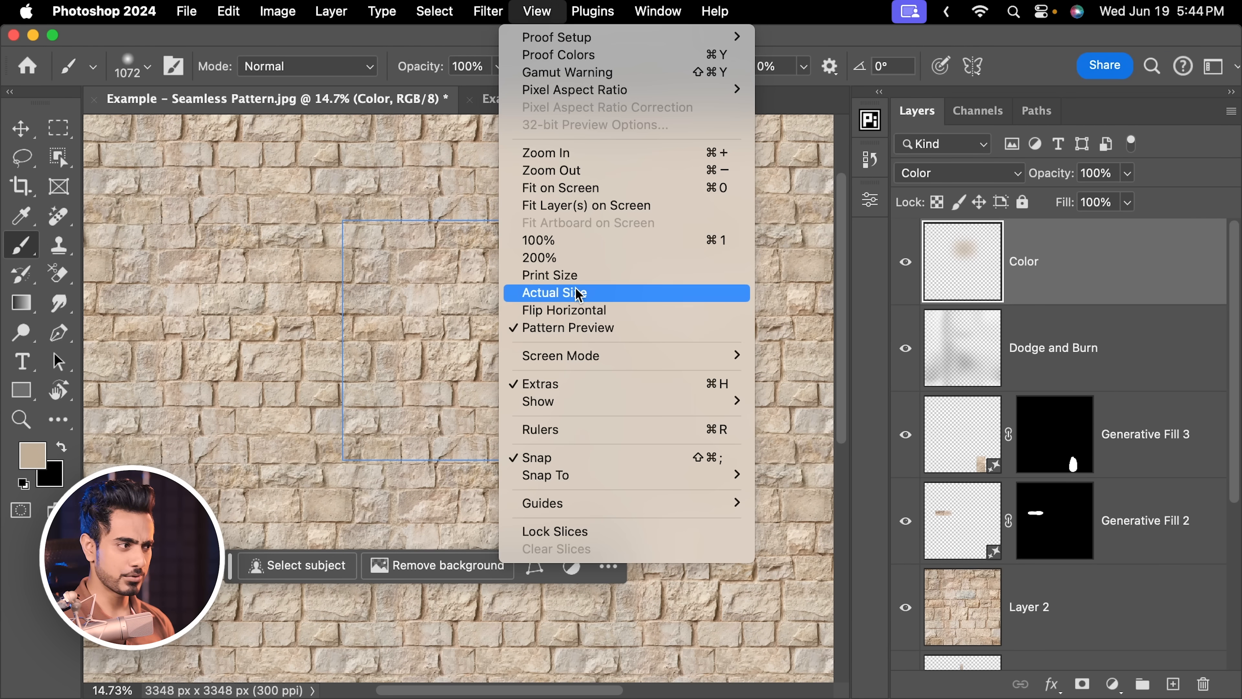
{"action": "left_click", "coordinate": [555, 332]}
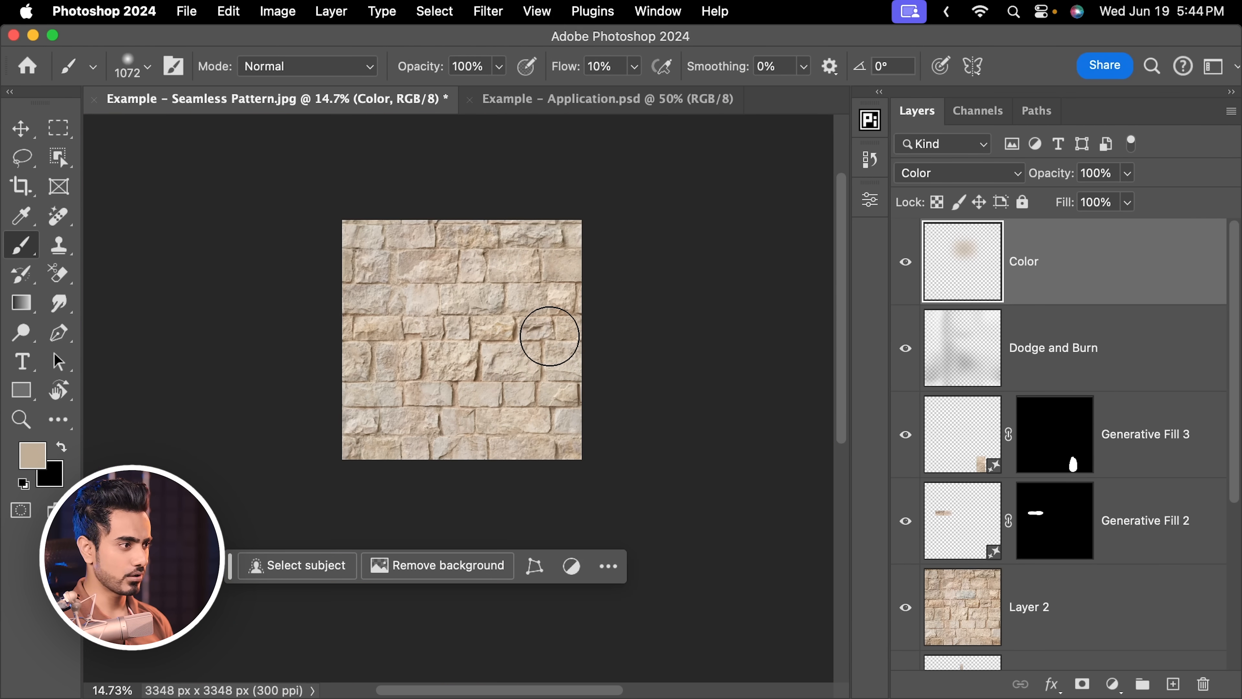
{"action": "left_click", "coordinate": [230, 12]}
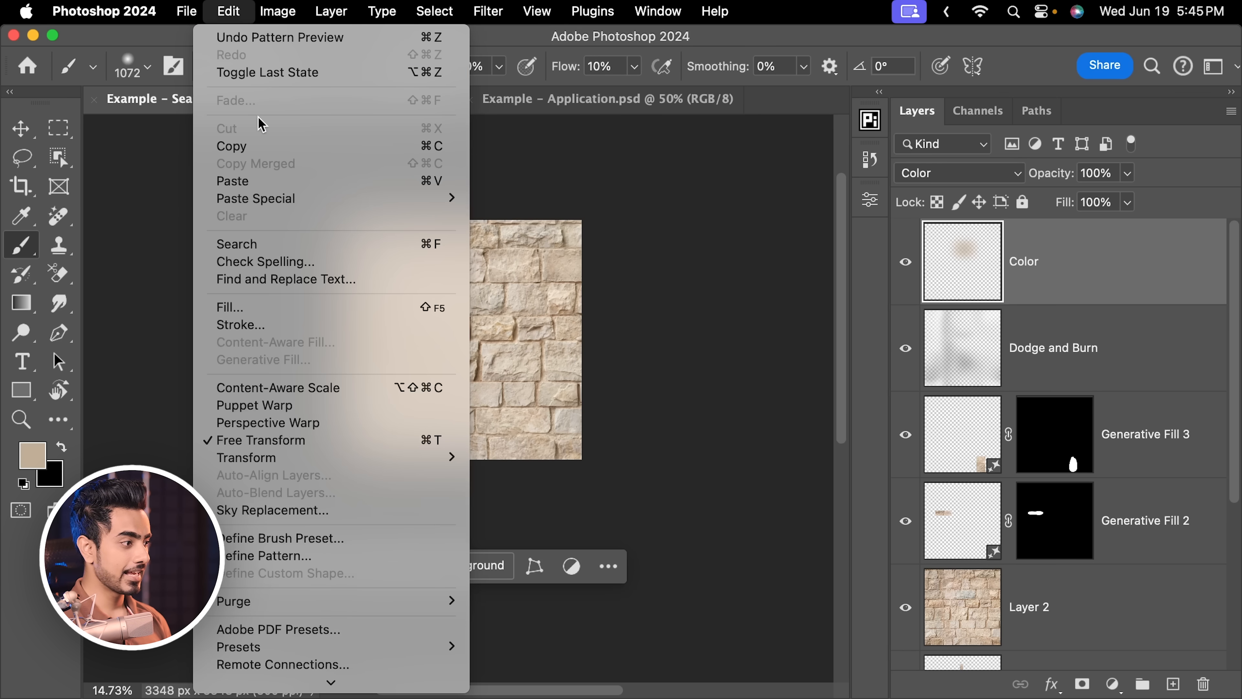
{"action": "left_click", "coordinate": [300, 557]}
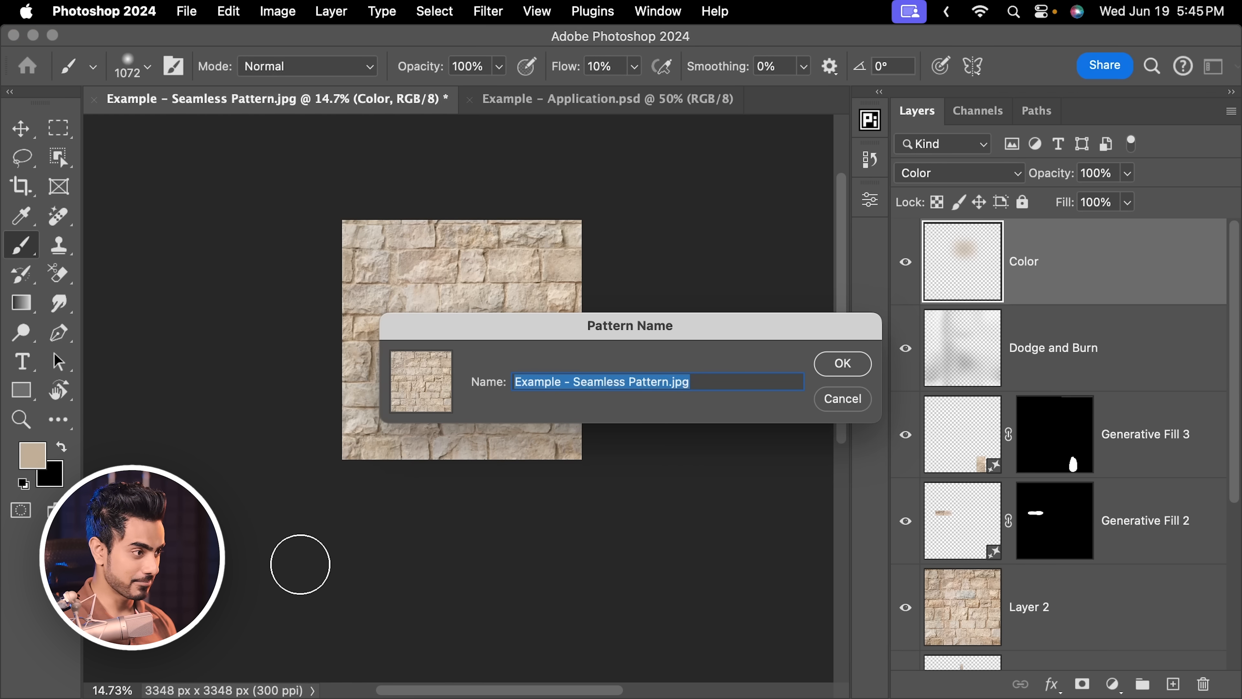
{"action": "type", "text": "Stone Wa"}
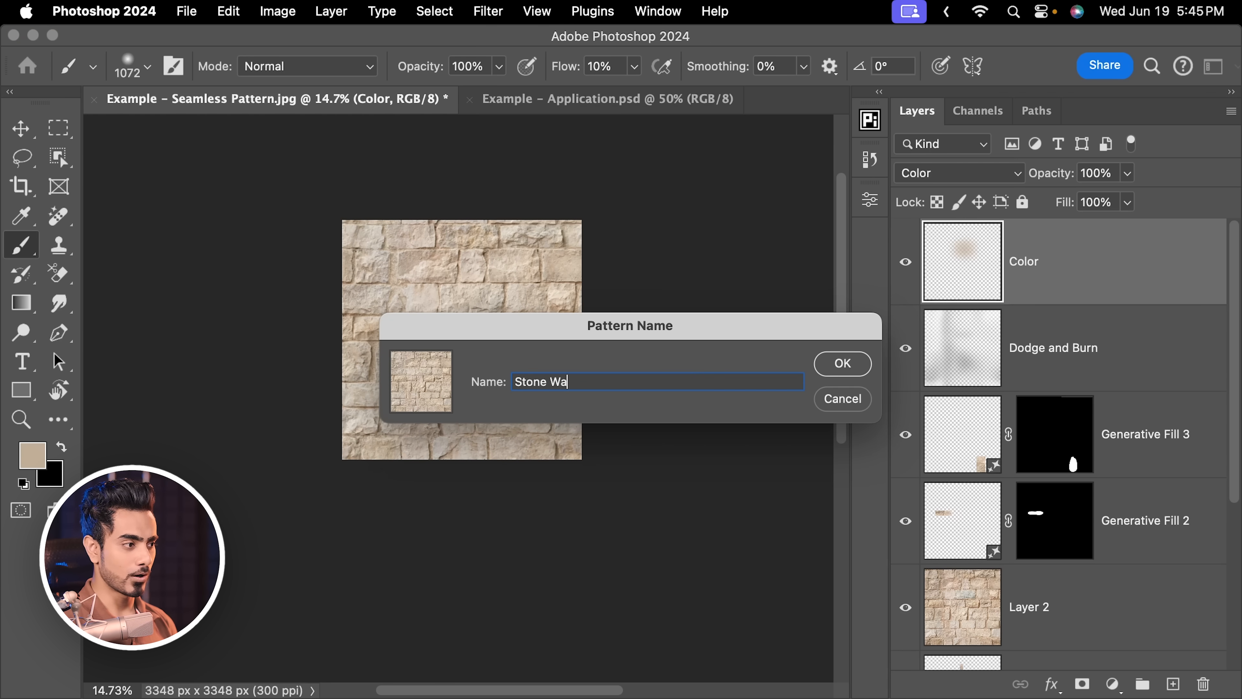
{"action": "type", "text": "ll"}
{"action": "left_click", "coordinate": [839, 363]}
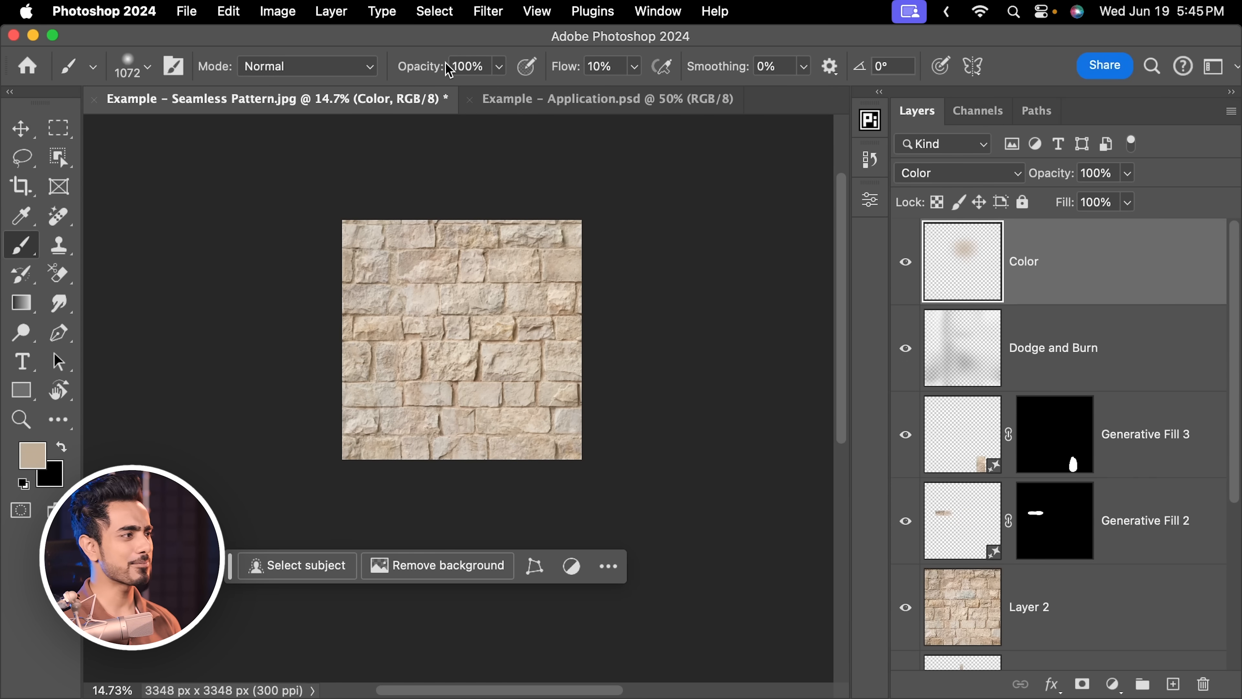
Switch to the Example - Application.psd document, show the whole photo, activate the Move tool, and hide the rulers
{"action": "left_click", "coordinate": [568, 106]}
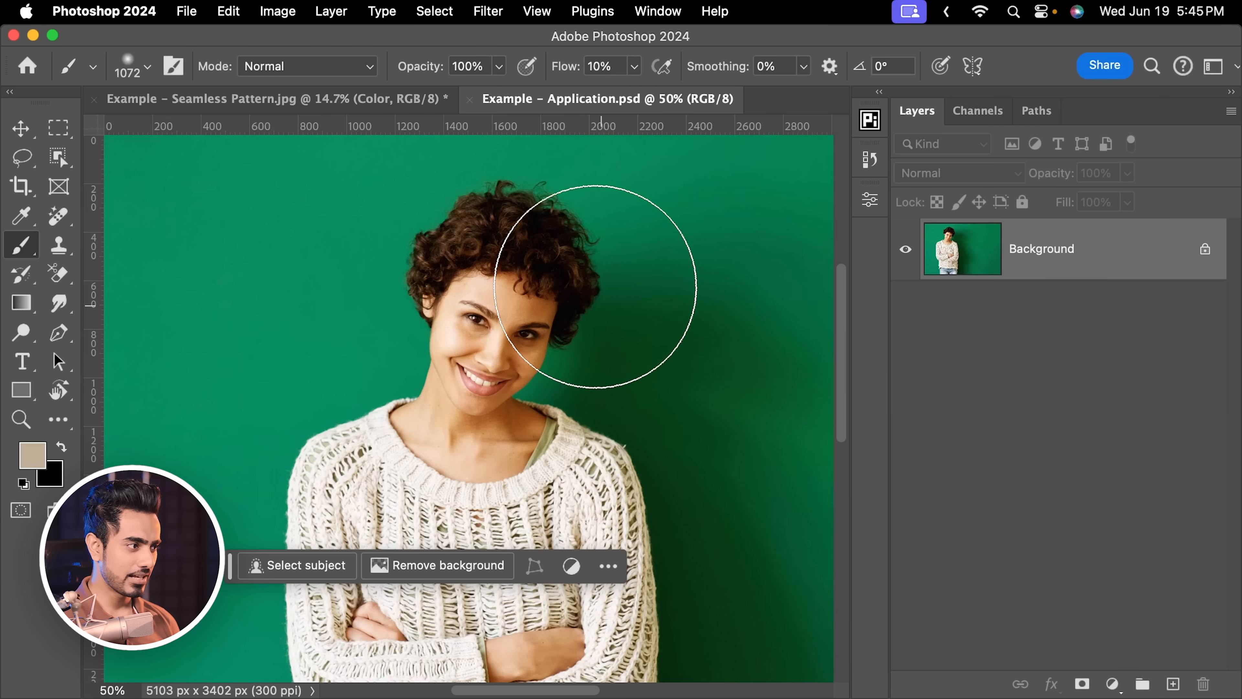
{"action": "mouse_move", "coordinate": [580, 273]}
{"action": "left_mouse_down"}
{"action": "mouse_move", "coordinate": [485, 253]}
{"action": "mouse_move", "coordinate": [514, 280]}
{"action": "mouse_move", "coordinate": [453, 250]}
{"action": "left_mouse_up"}
{"action": "left_click", "coordinate": [27, 132]}
{"action": "key", "text": "super+r"}
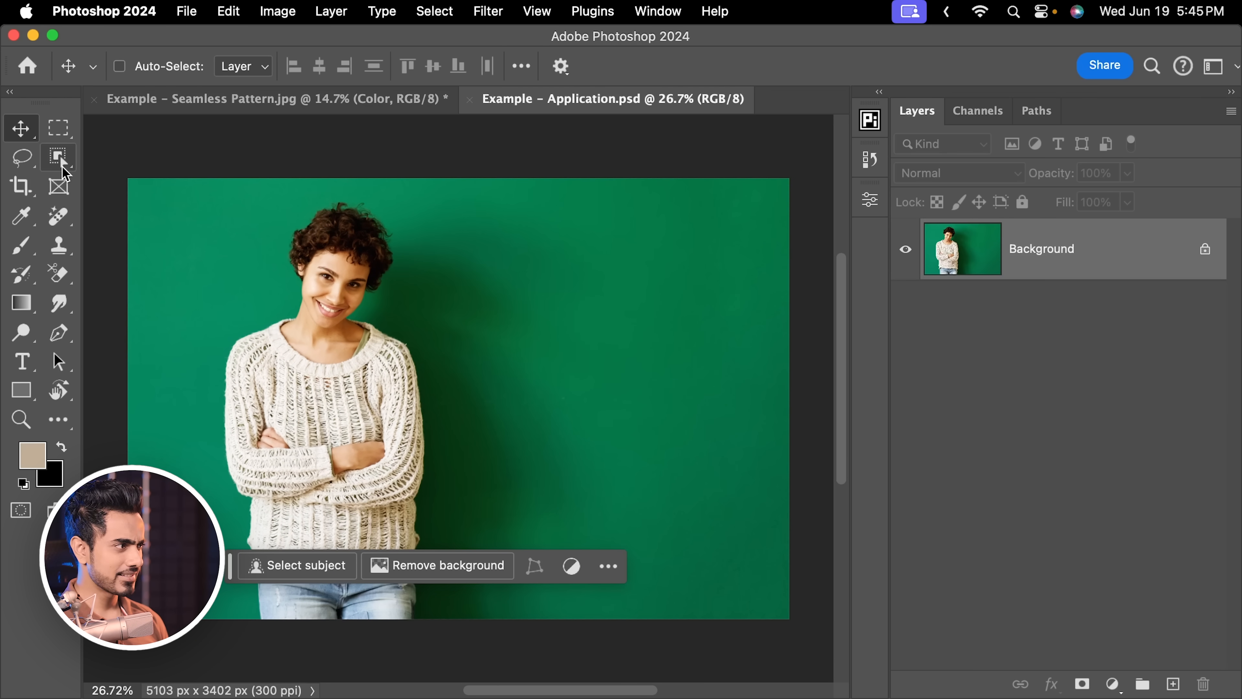
Select the woman with the Quick Selection tool's Select Subject, and invert the selection to cover the green background
{"action": "left_click", "coordinate": [58, 156]}
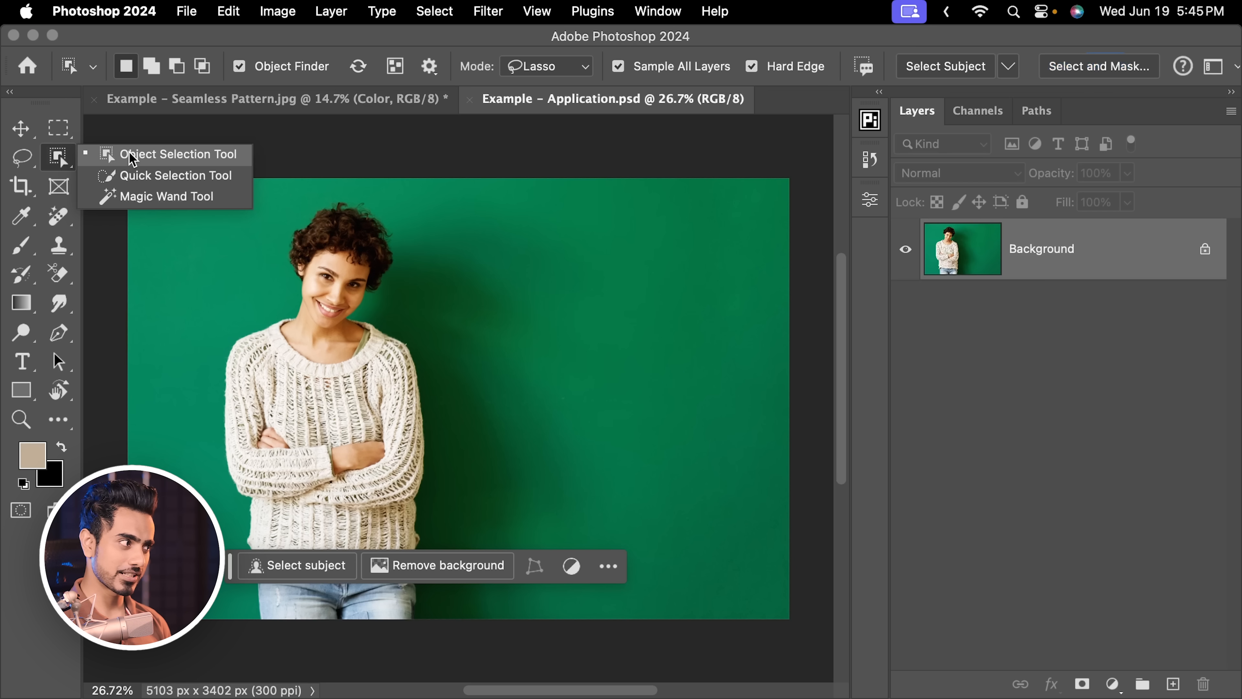
{"action": "left_click", "coordinate": [149, 176]}
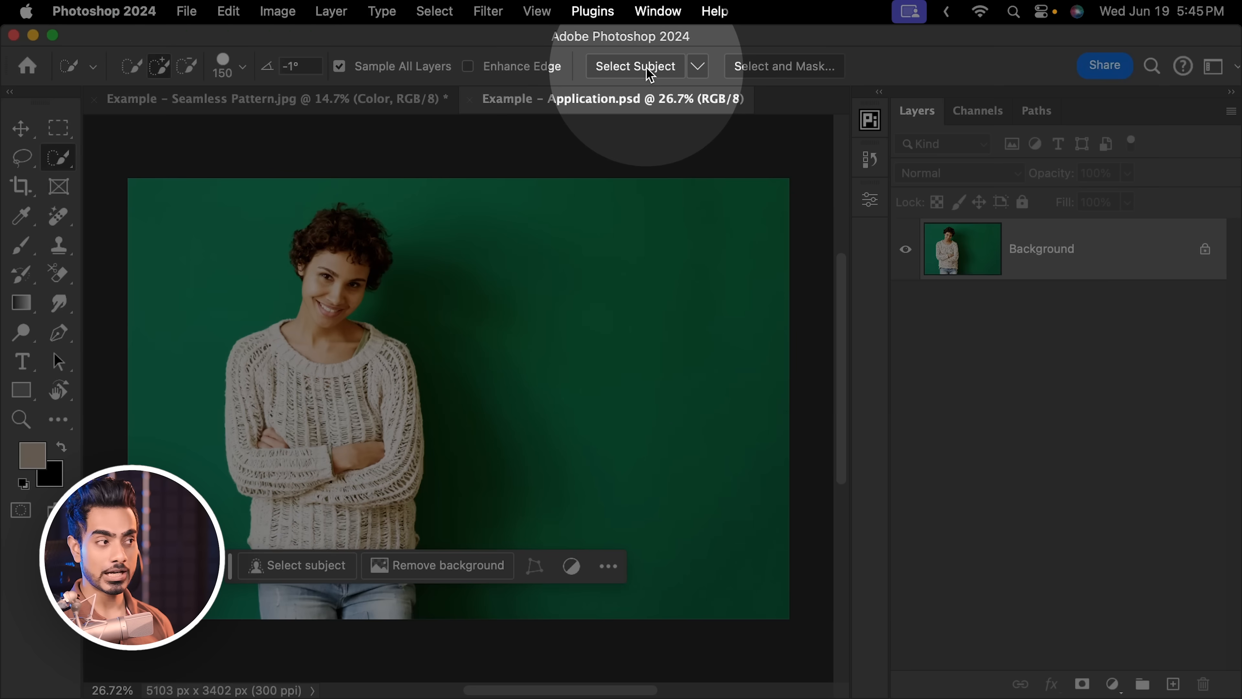
{"action": "left_click", "coordinate": [656, 75]}
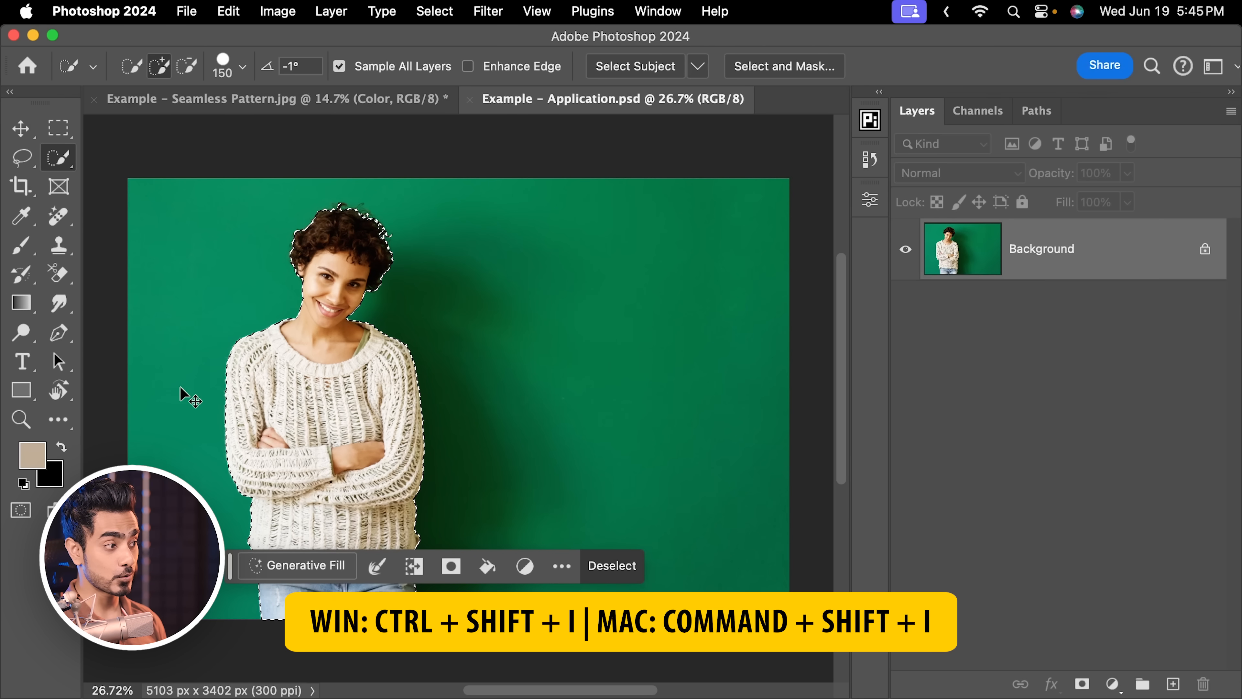
{"action": "key", "text": "super+shift+i"}
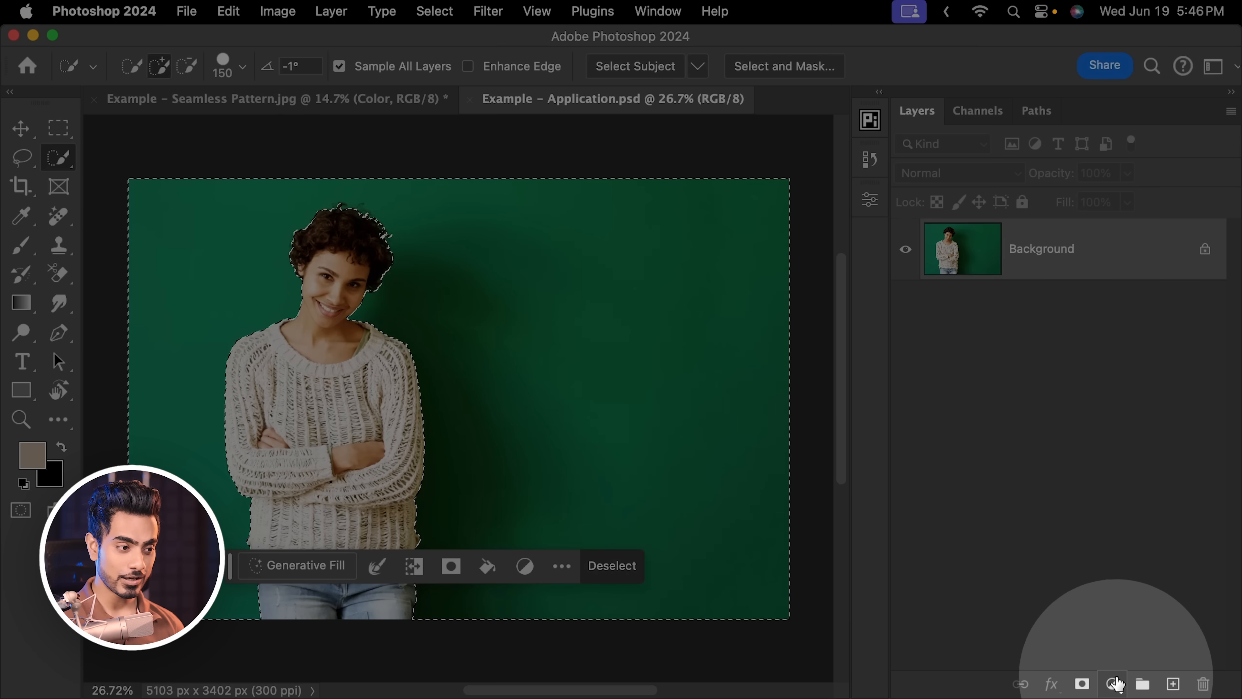
Add a Pattern fill layer over the selected background and choose the stone wall pattern for it
{"action": "left_click", "coordinate": [1113, 684]}
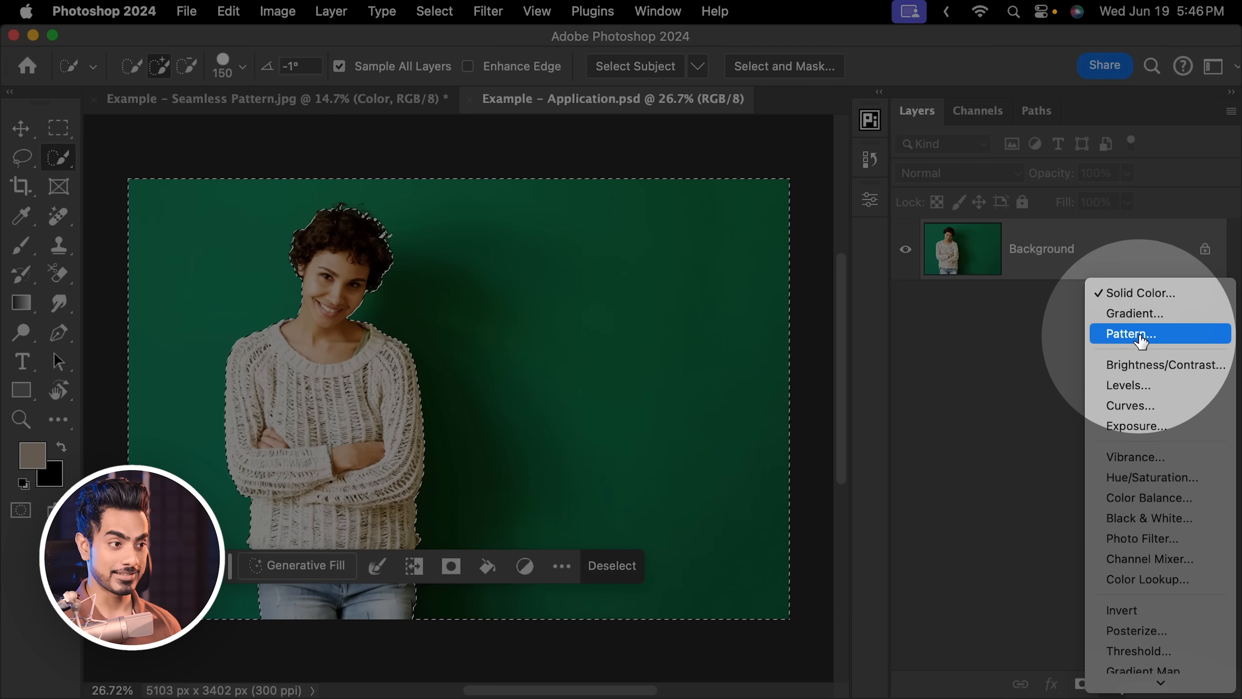
{"action": "left_click", "coordinate": [1137, 338]}
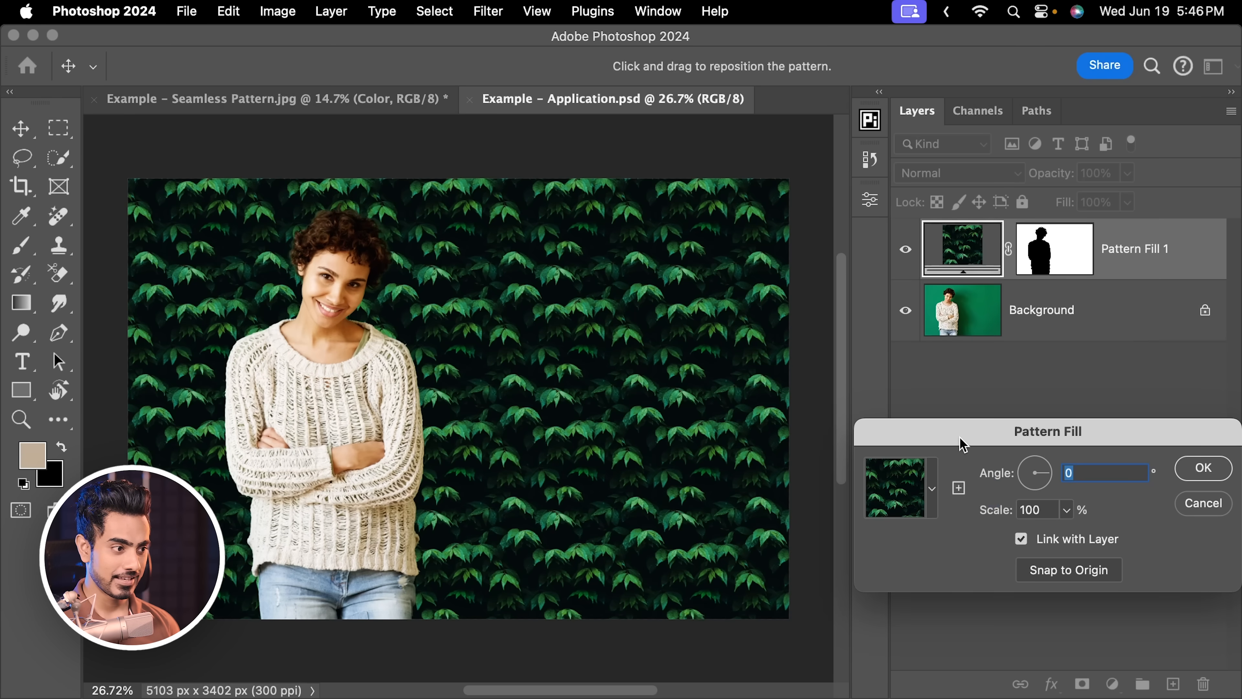
{"action": "left_click_drag", "start_coordinate": [962, 435], "coordinate": [839, 247]}
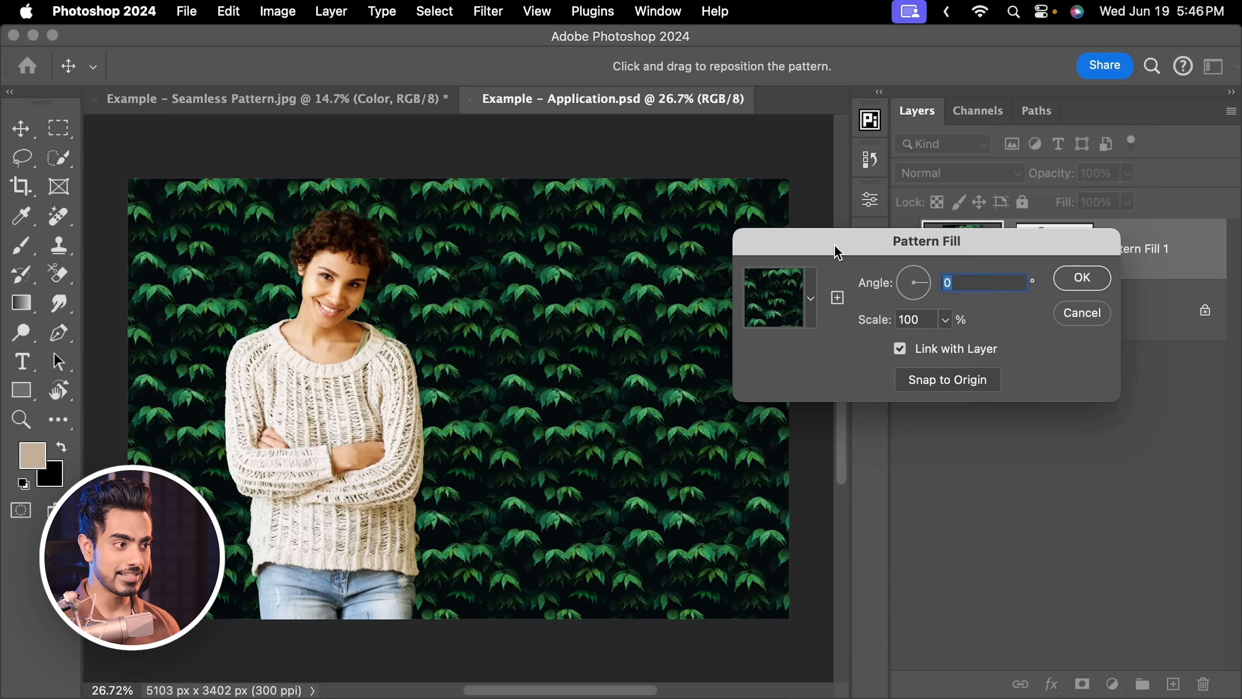
{"action": "left_click", "coordinate": [811, 300]}
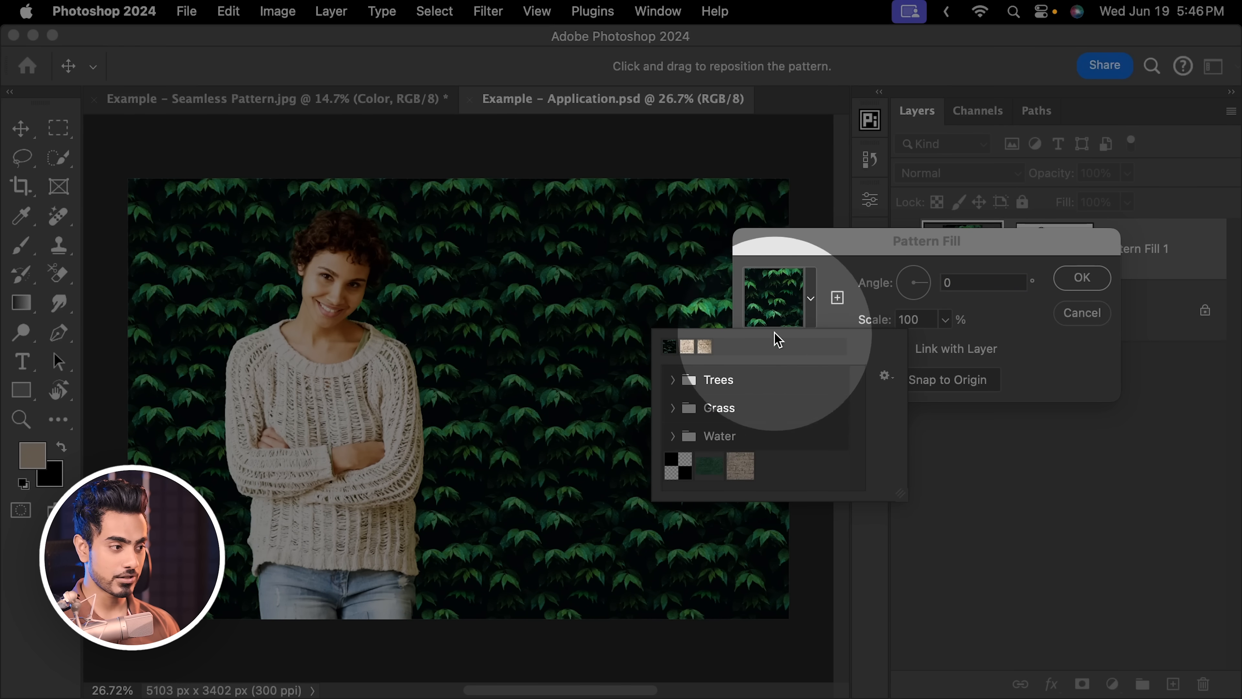
{"action": "left_click", "coordinate": [742, 473]}
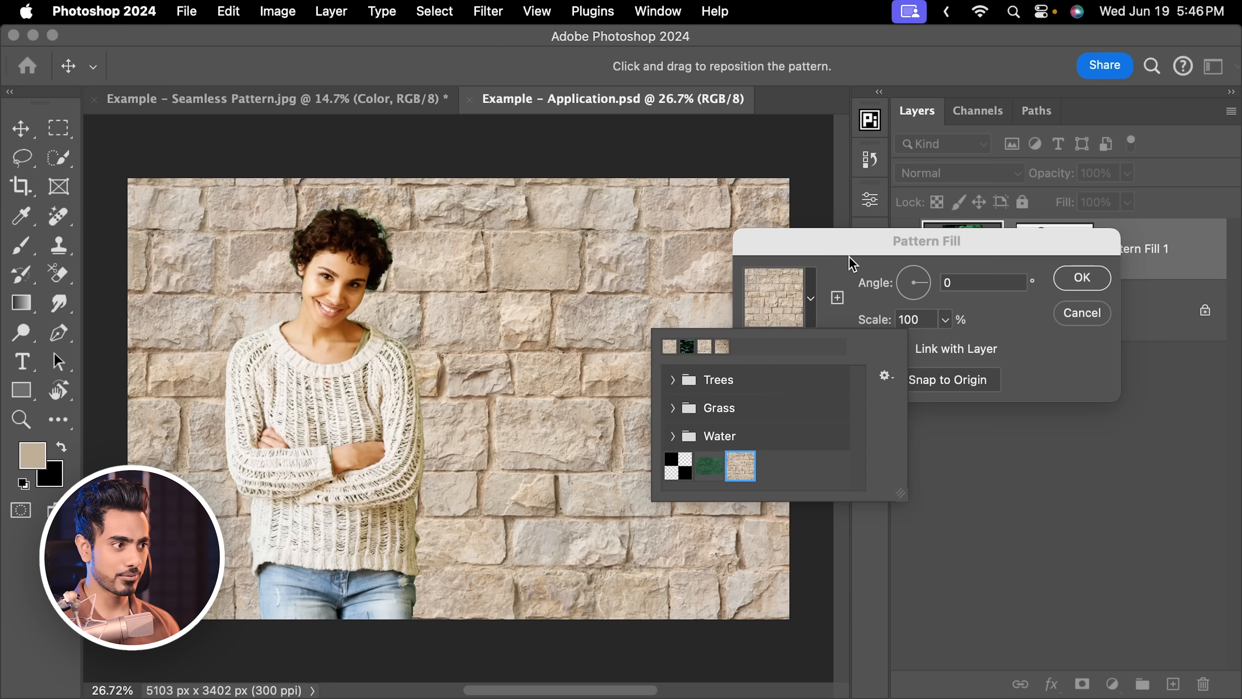
Set the pattern fill's scale to 60%, reposition the stones behind the woman, and accept the fill settings
{"action": "left_click", "coordinate": [891, 296]}
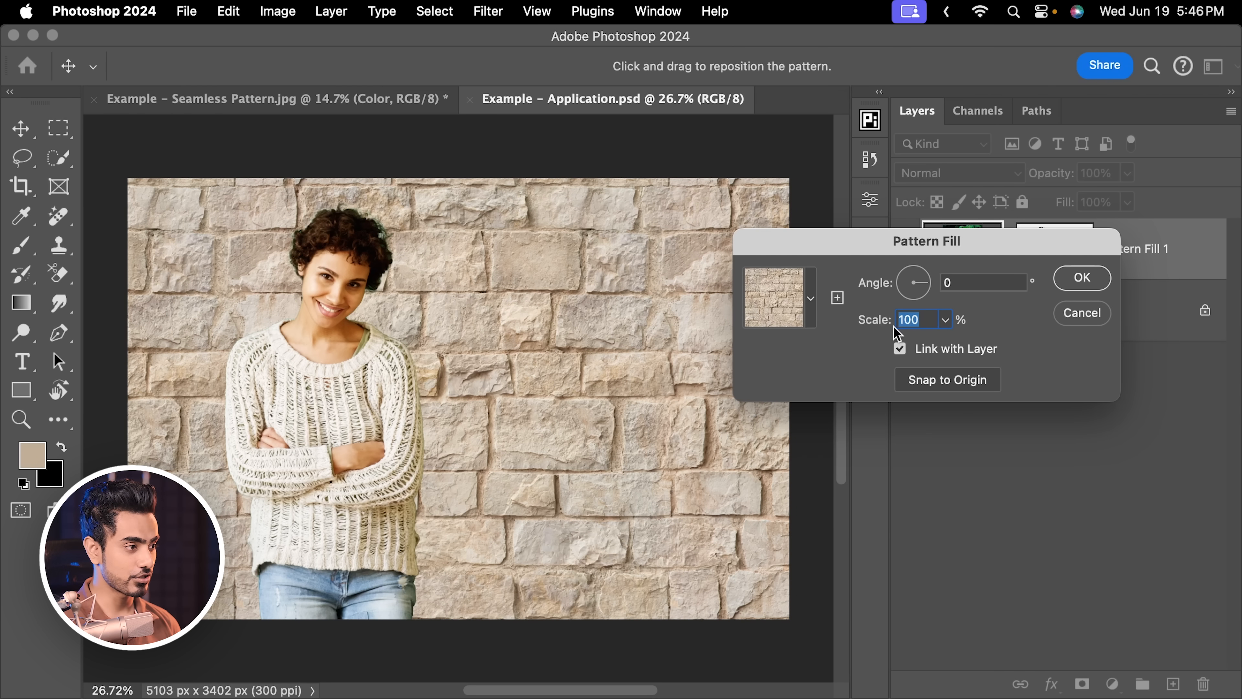
{"action": "type", "text": "50"}
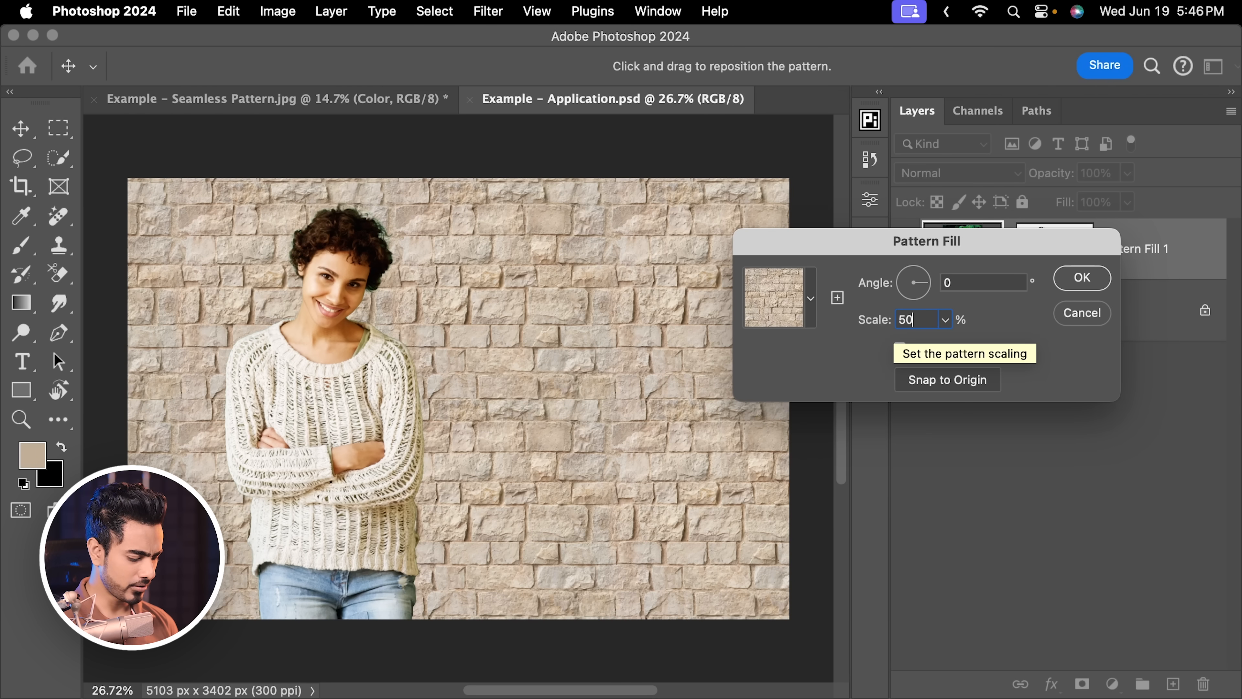
{"action": "key", "text": "BackSpace"}
{"action": "key", "text": "BackSpace"}
{"action": "type", "text": "60"}
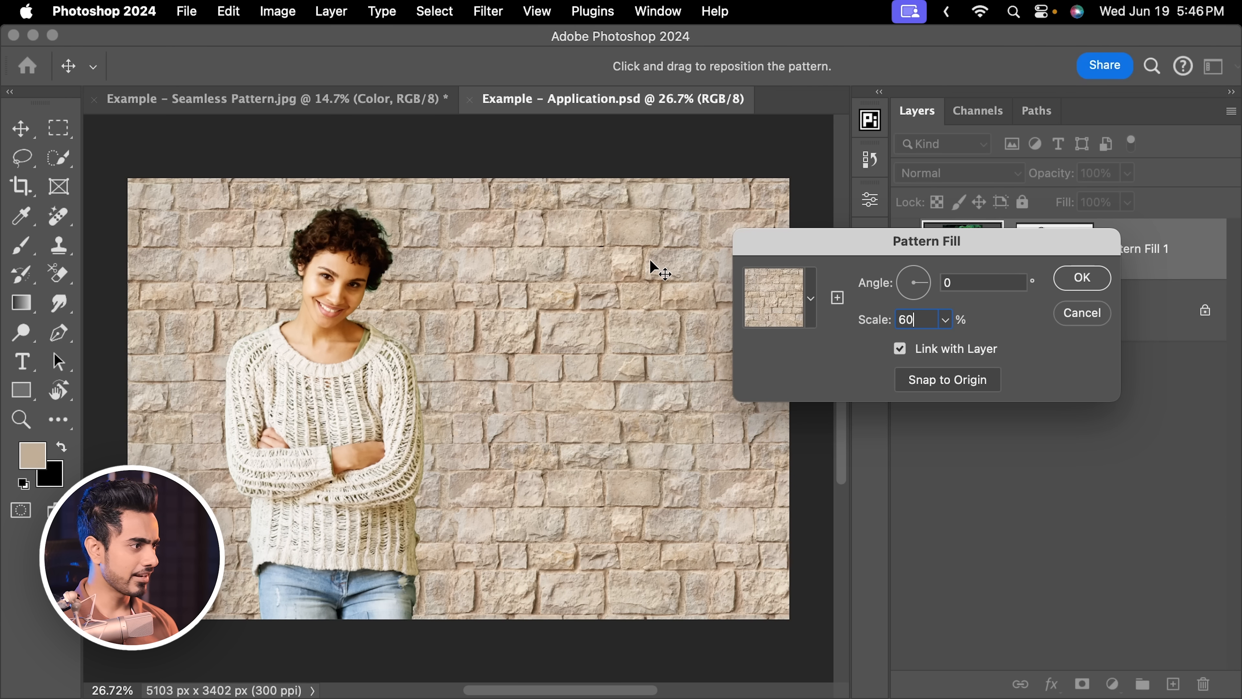
{"action": "left_click_drag", "start_coordinate": [532, 413], "coordinate": [568, 455]}
{"action": "key", "text": "space"}
{"action": "left_click_drag", "start_coordinate": [426, 455], "coordinate": [518, 377]}
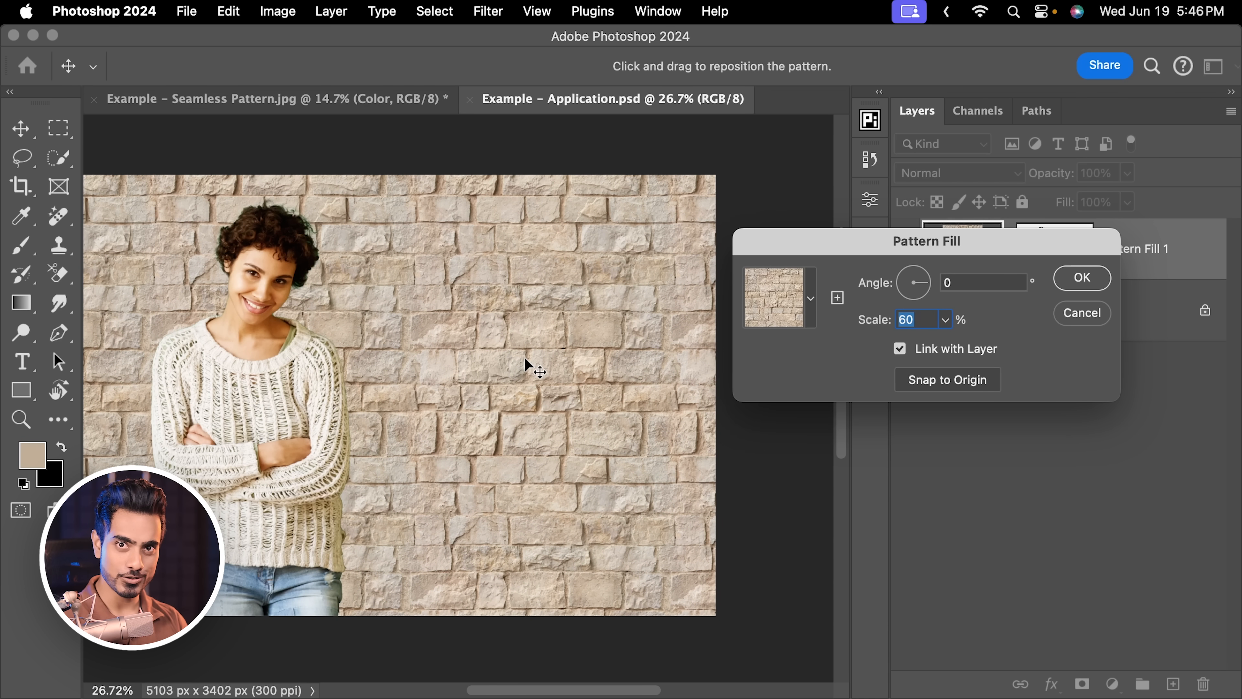
{"action": "left_click_drag", "start_coordinate": [430, 274], "coordinate": [609, 303]}
{"action": "left_click", "coordinate": [1086, 282]}
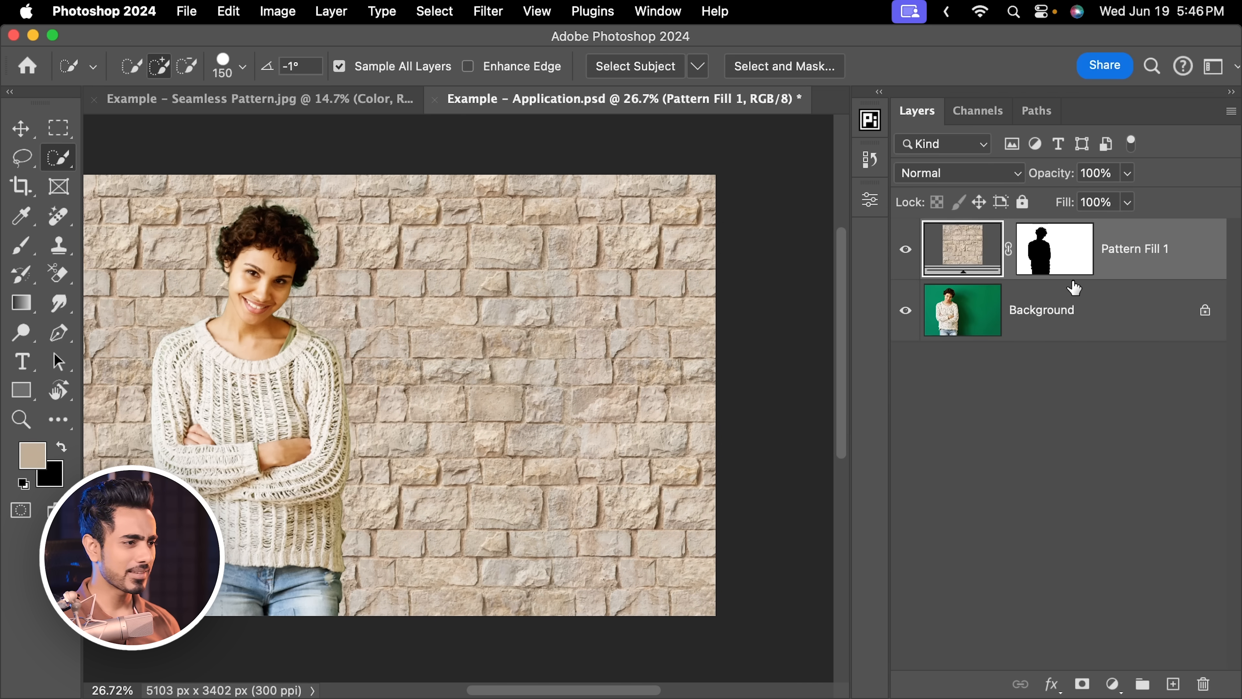
Try the Color Burn blend mode on the pattern fill layer, settle on Multiply, and fit the photo on screen
{"action": "left_click", "coordinate": [980, 179]}
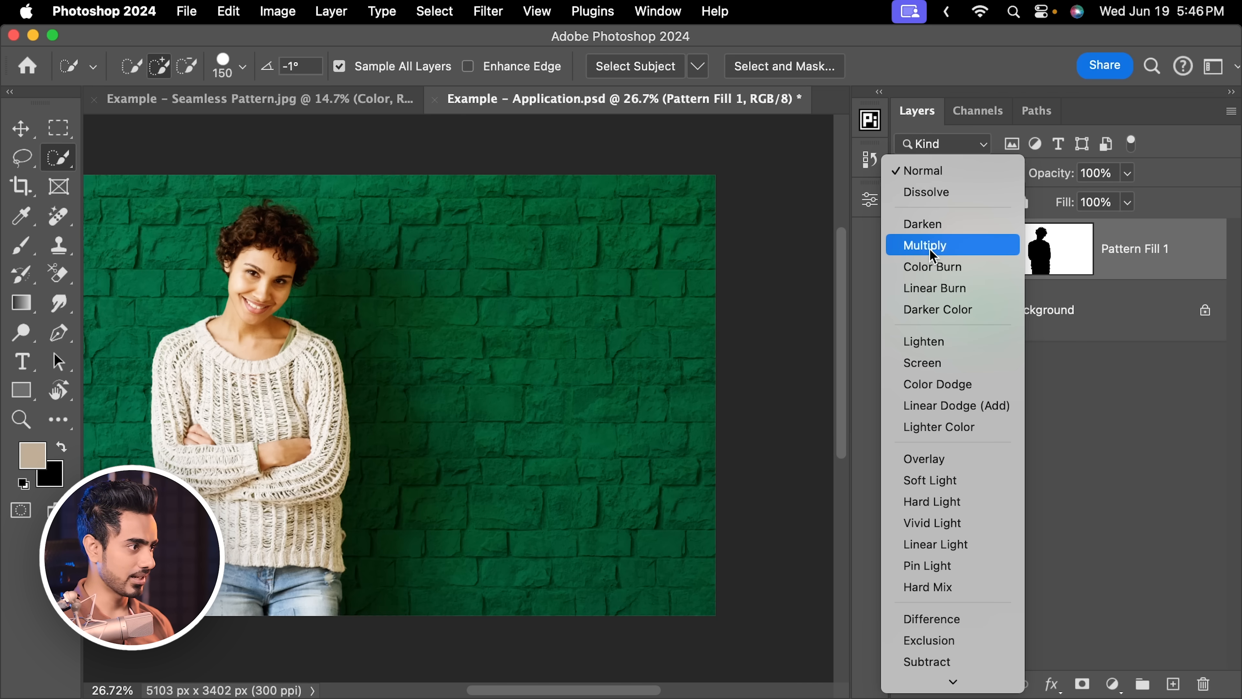
{"action": "left_click", "coordinate": [930, 267]}
{"action": "left_click", "coordinate": [1008, 177]}
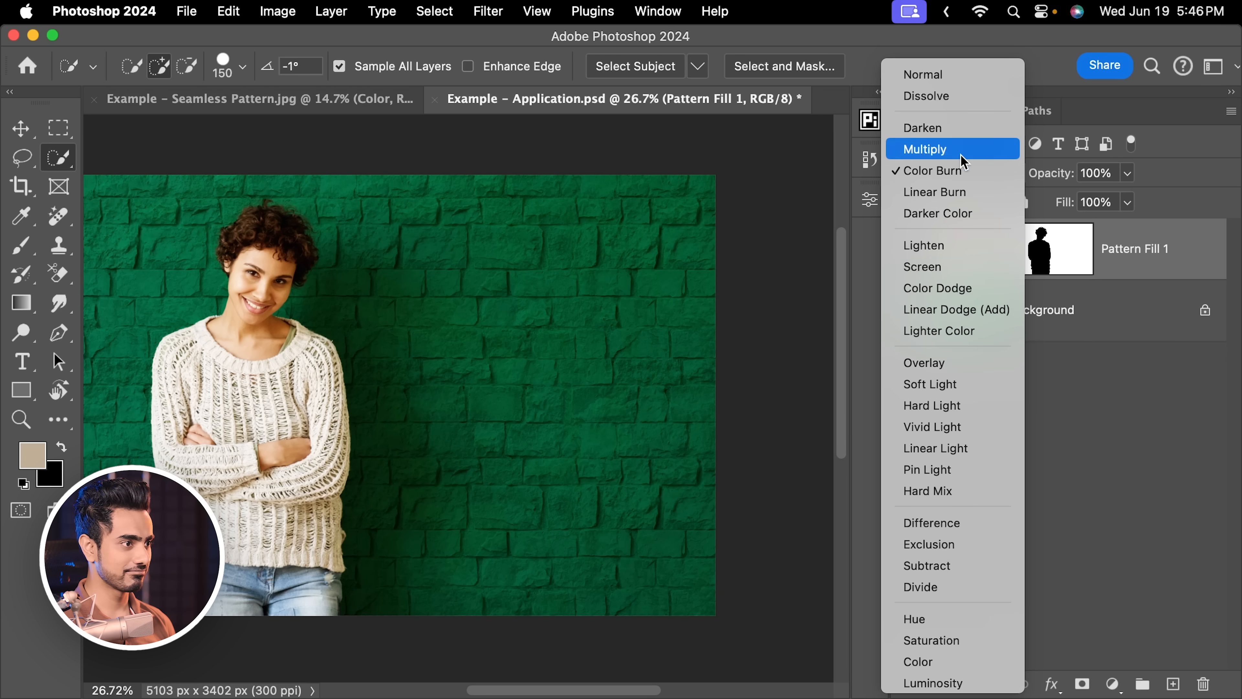
{"action": "left_click", "coordinate": [925, 147]}
{"action": "key", "text": "super+0"}
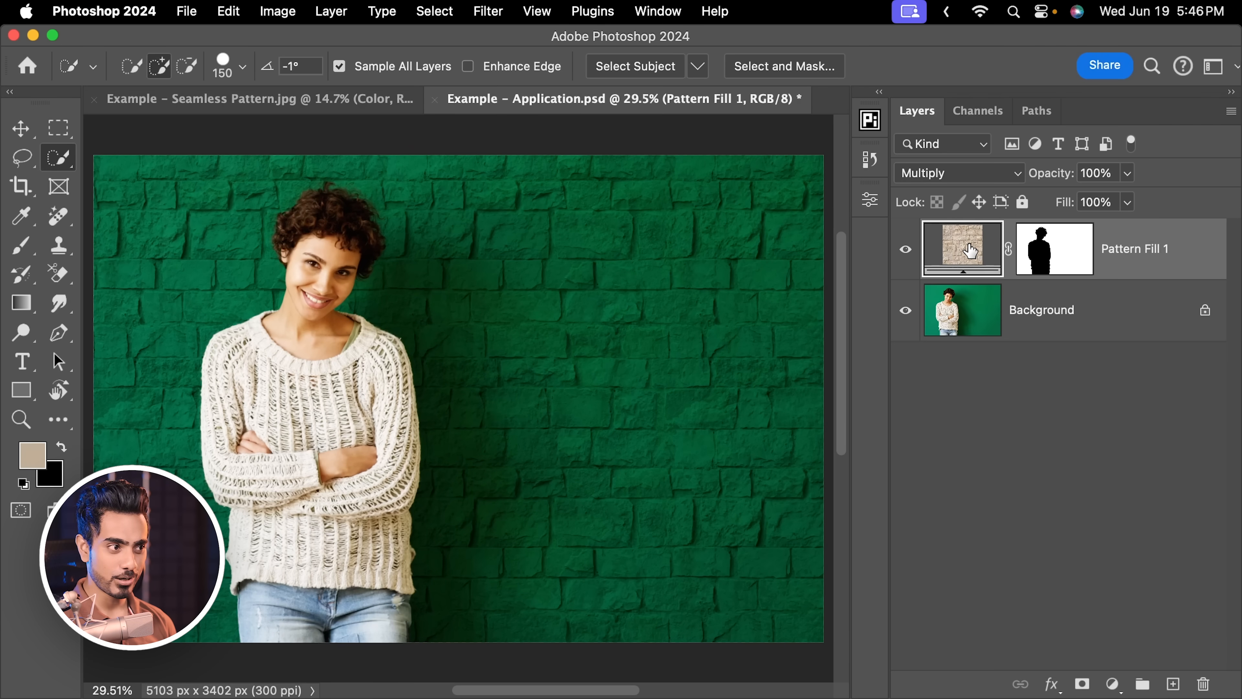
Reopen the Pattern Fill 1 settings, shift the stone pattern sideways across the green wall, and accept the new position
{"action": "double_click", "coordinate": [966, 251]}
{"action": "left_click_drag", "start_coordinate": [486, 233], "coordinate": [586, 224]}
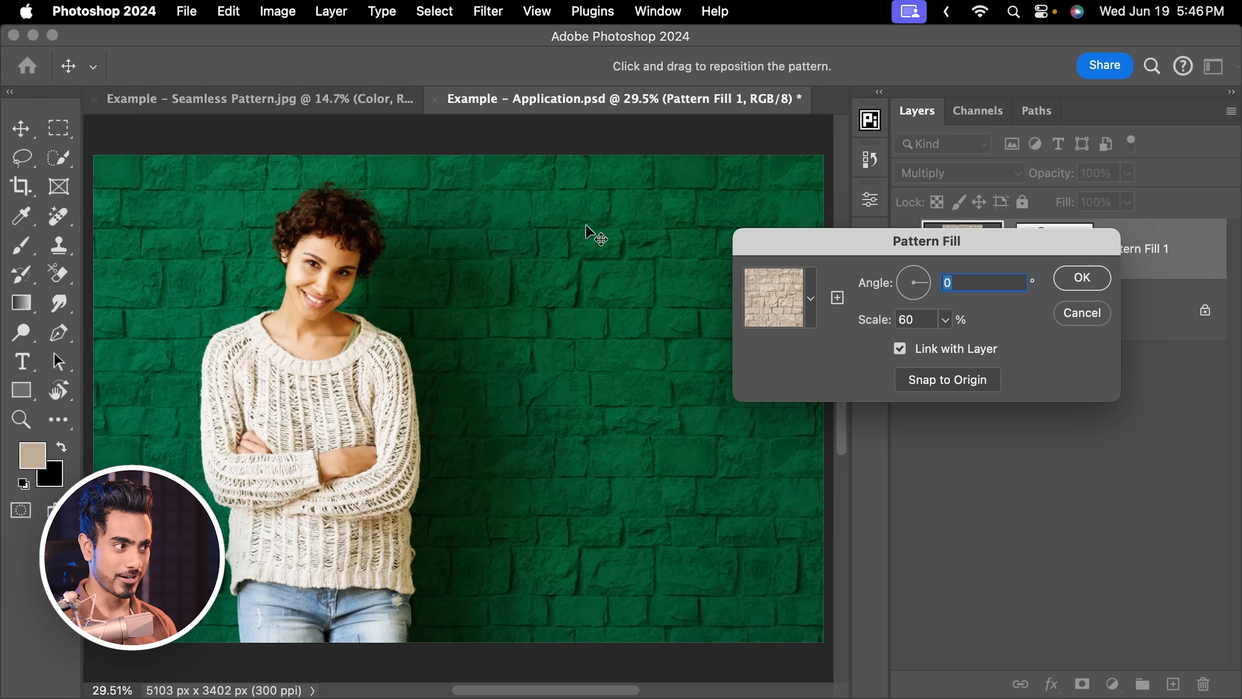
{"action": "left_click", "coordinate": [1083, 279]}
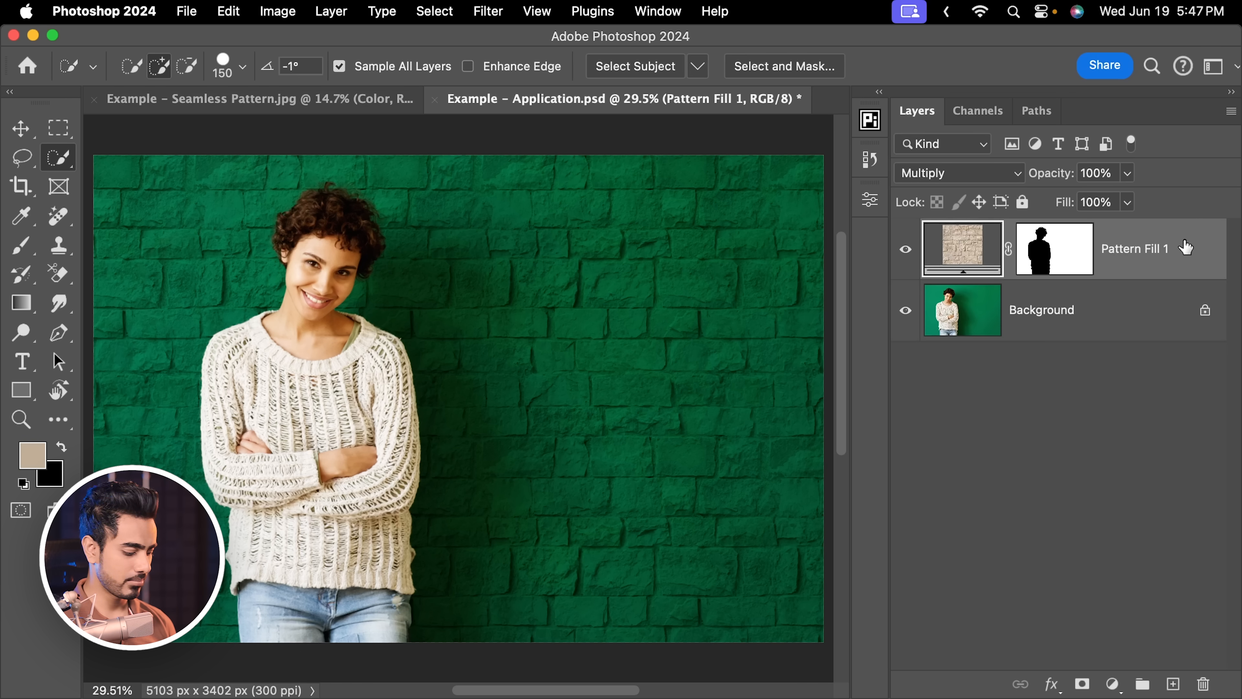
Duplicate the Pattern Fill 1 layer and set the copy's blend mode to Screen
{"action": "key", "text": "super+j"}
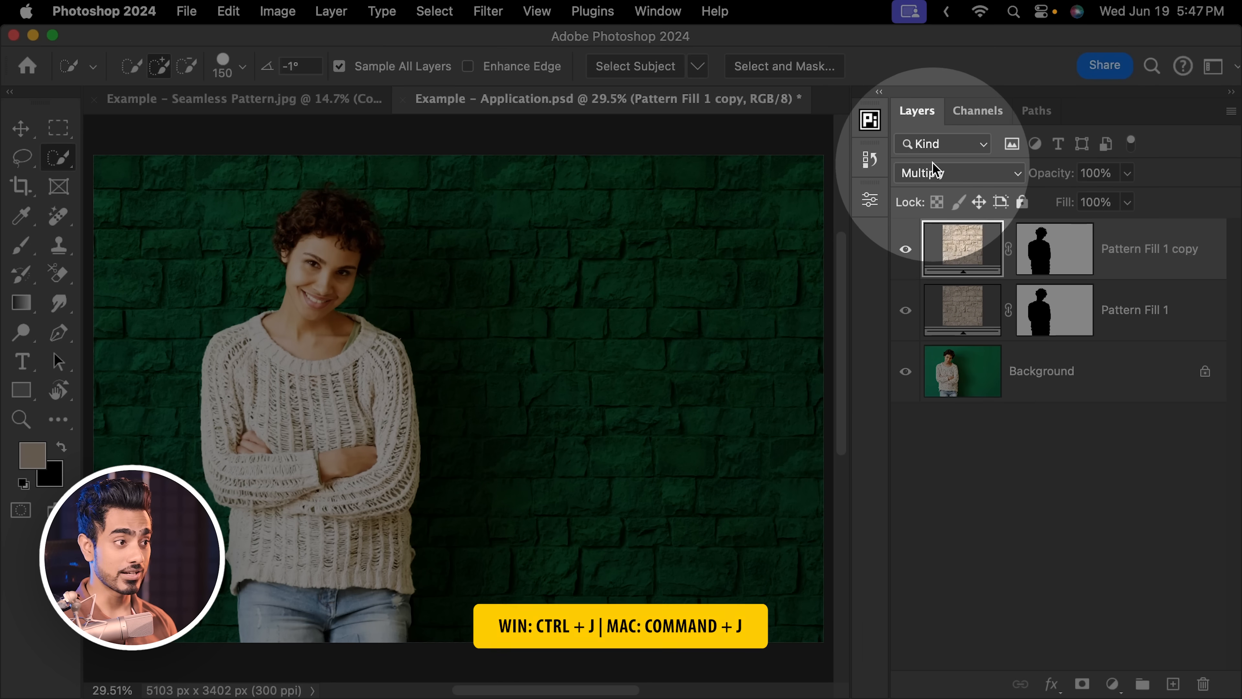
{"action": "left_click", "coordinate": [932, 172]}
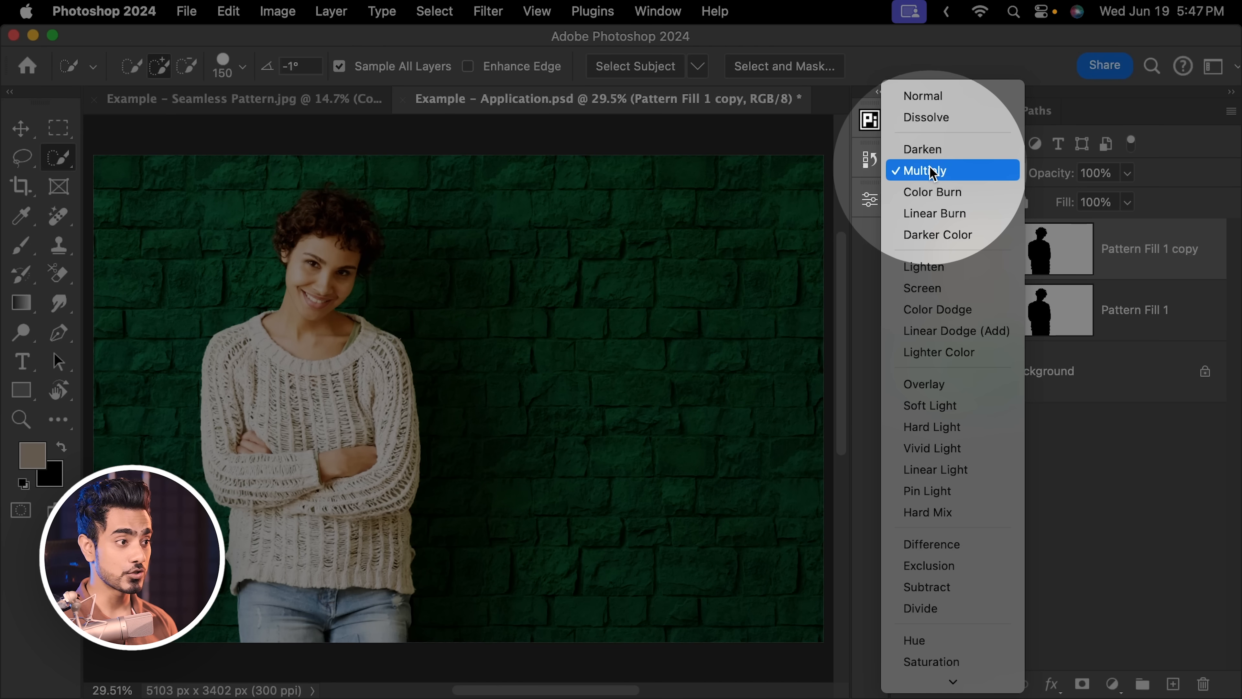
{"action": "left_click", "coordinate": [921, 287]}
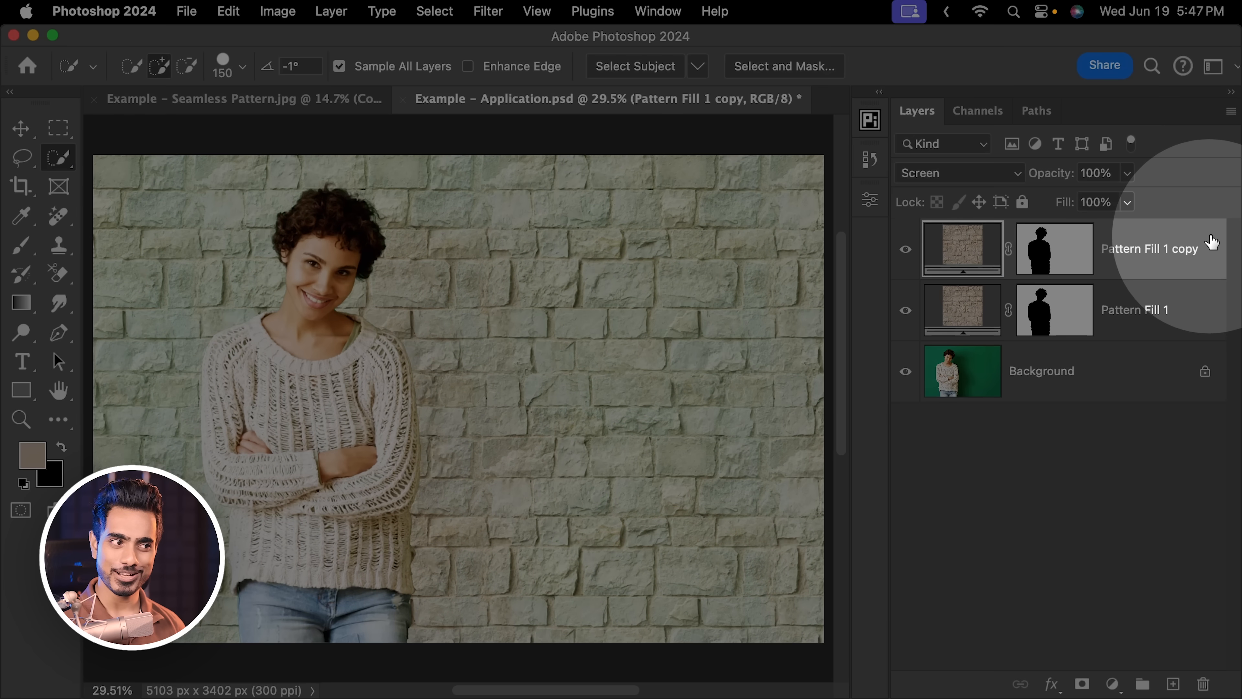
In the copy's blending options, split the Underlying Layer's black Blend If slider to 28 / 255 and accept the layer style
{"action": "double_click", "coordinate": [1210, 241]}
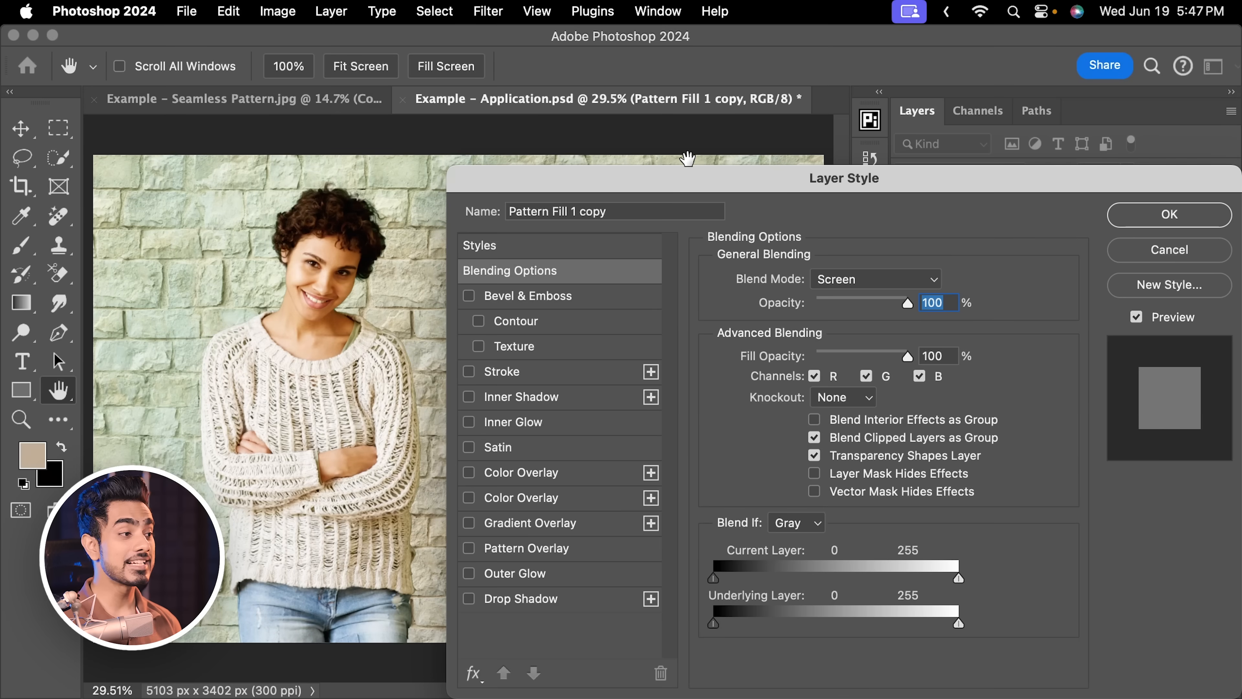
{"action": "left_click_drag", "start_coordinate": [669, 185], "coordinate": [854, 142]}
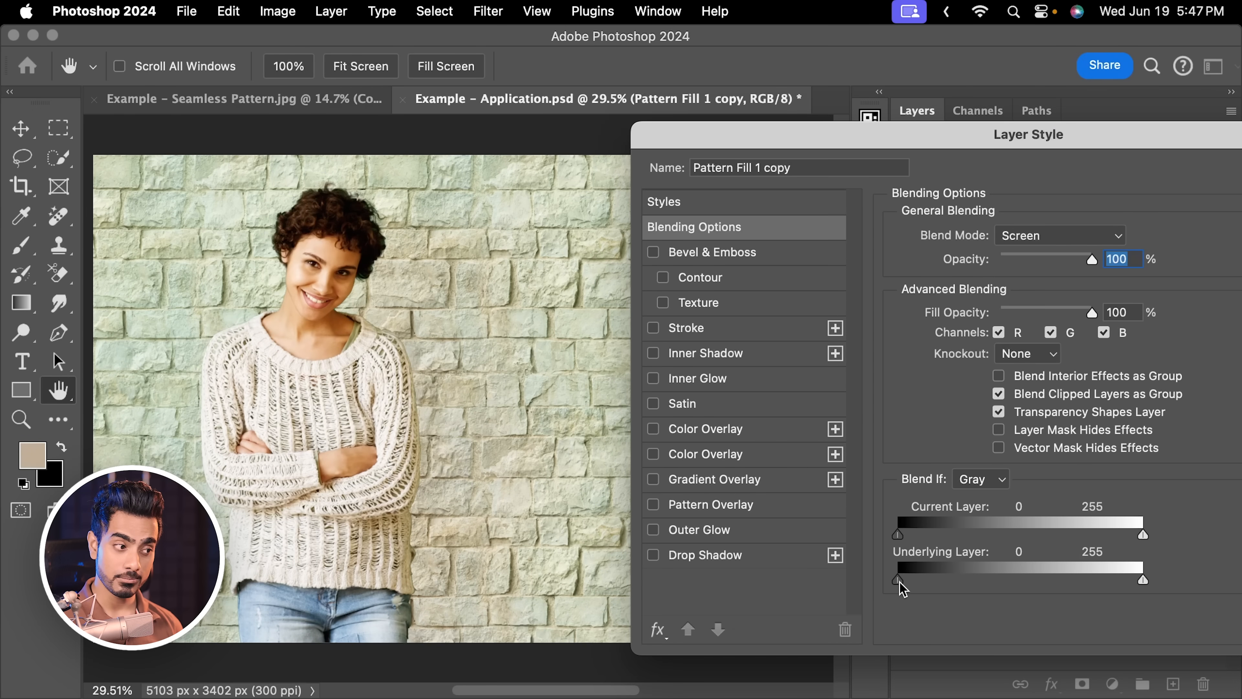
{"action": "left_click_drag", "start_coordinate": [902, 584], "coordinate": [1119, 583]}
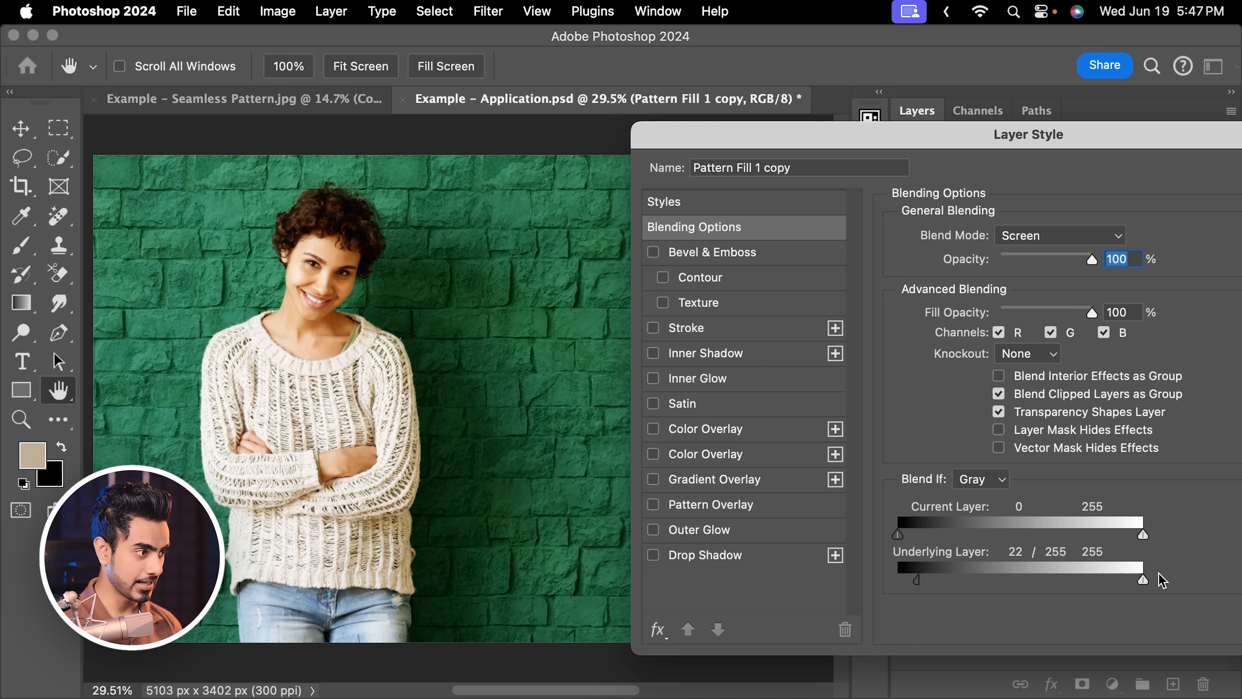
{"action": "mouse_move", "coordinate": [929, 580]}
{"action": "left_mouse_down"}
{"action": "mouse_move", "coordinate": [957, 580]}
{"action": "mouse_move", "coordinate": [892, 579]}
{"action": "mouse_move", "coordinate": [926, 582]}
{"action": "left_mouse_up"}
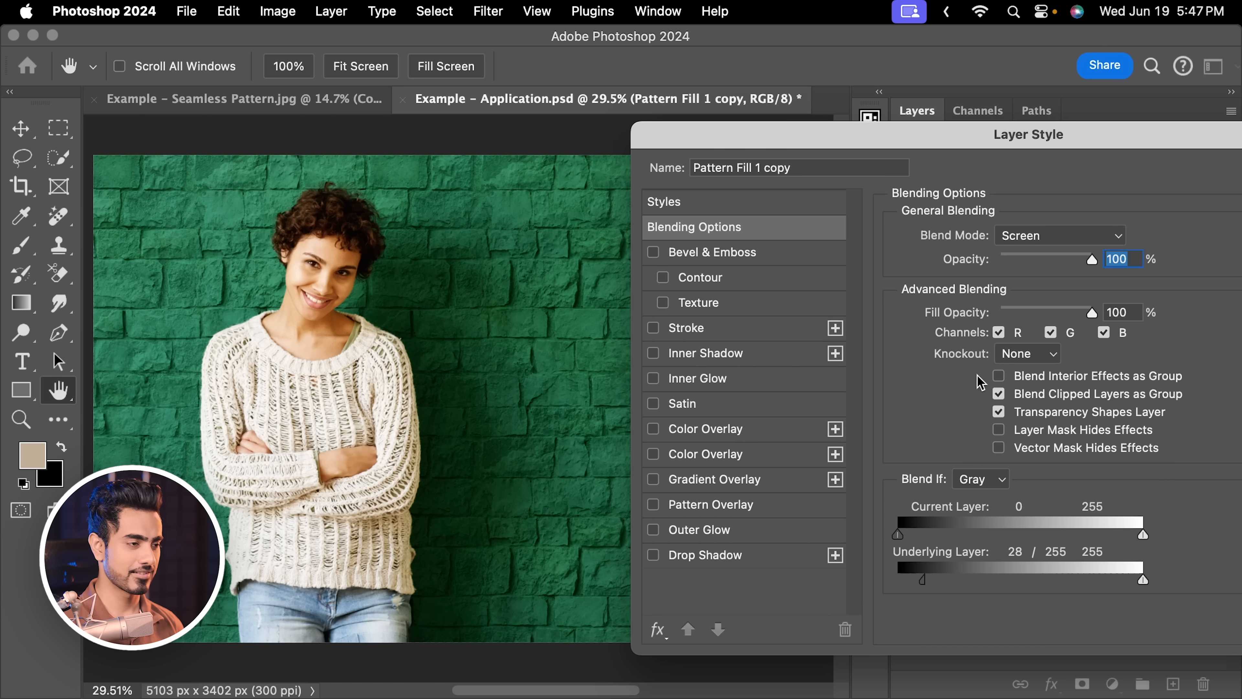
{"action": "left_click_drag", "start_coordinate": [1008, 142], "coordinate": [708, 145]}
{"action": "left_click", "coordinate": [1041, 181]}
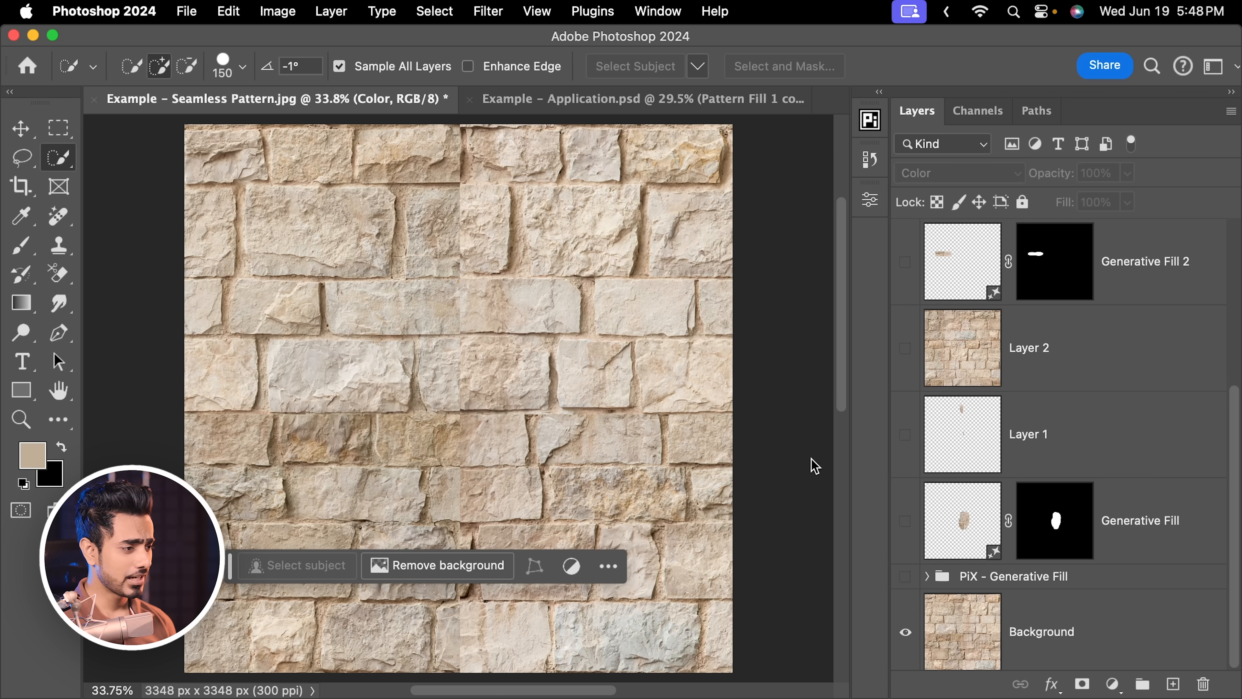
In the seamless pattern document, show the PiX - Generative Fill group, the Generative Fill layer, Layer 1 and Layer 2
{"action": "left_click", "coordinate": [905, 577]}
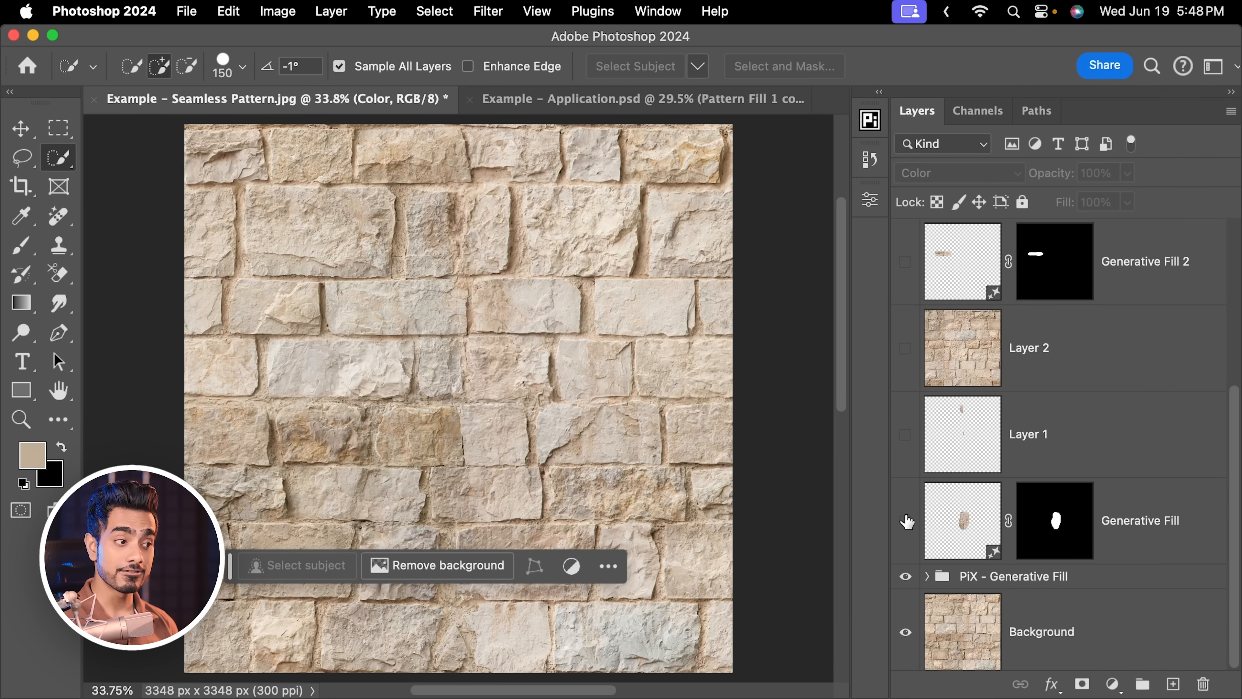
{"action": "left_click", "coordinate": [906, 522]}
{"action": "left_click", "coordinate": [906, 434]}
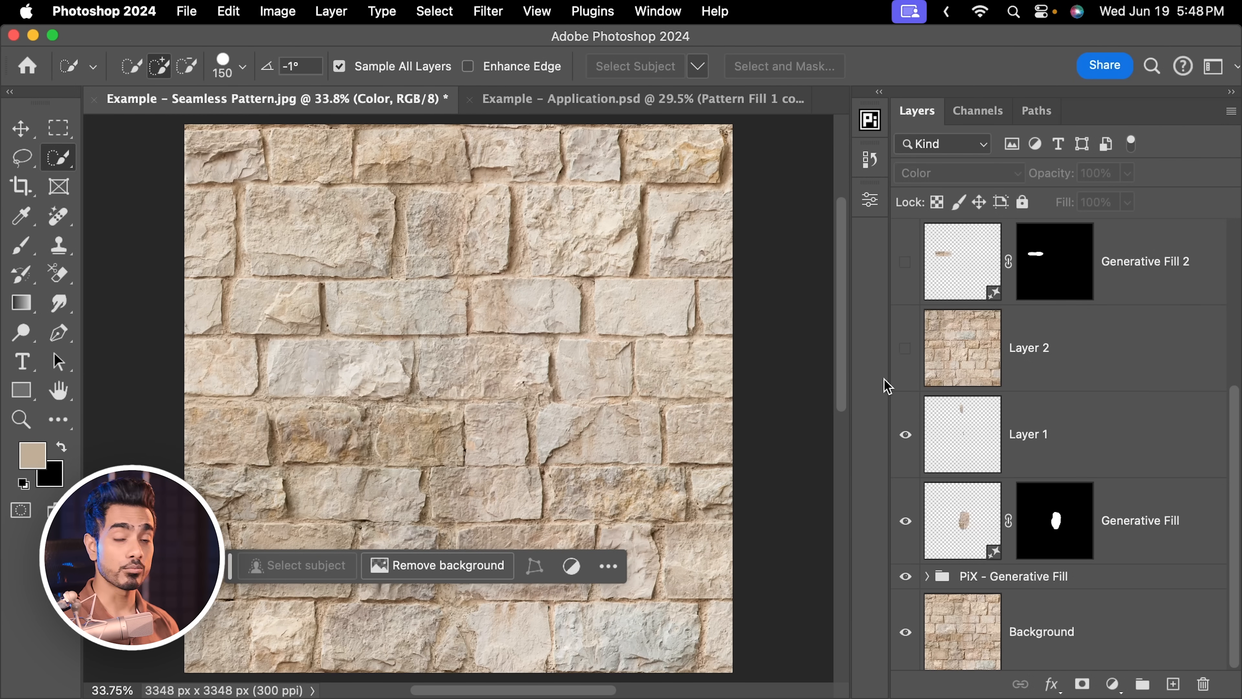
{"action": "left_click", "coordinate": [906, 348]}
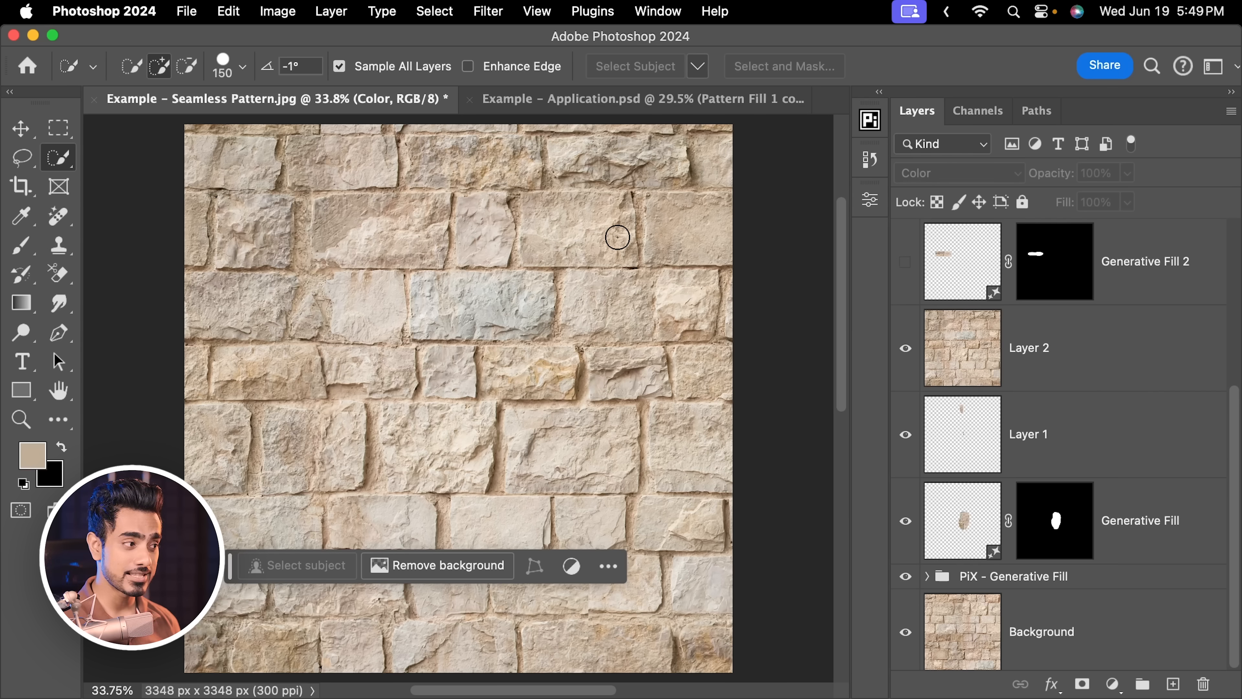
Show the Generative Fill 2 layer and compare the repaired mortar line up close with the layer off and on
{"action": "left_click_drag", "start_coordinate": [480, 391], "coordinate": [531, 366]}
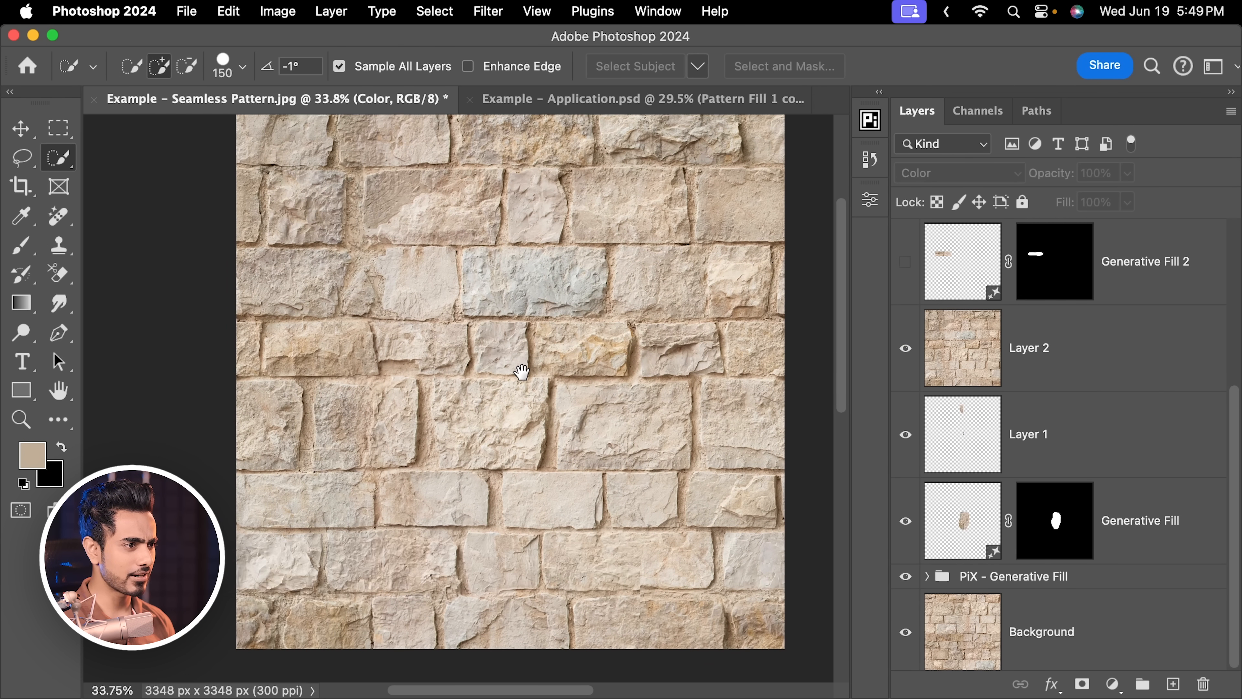
{"action": "left_click", "coordinate": [905, 263]}
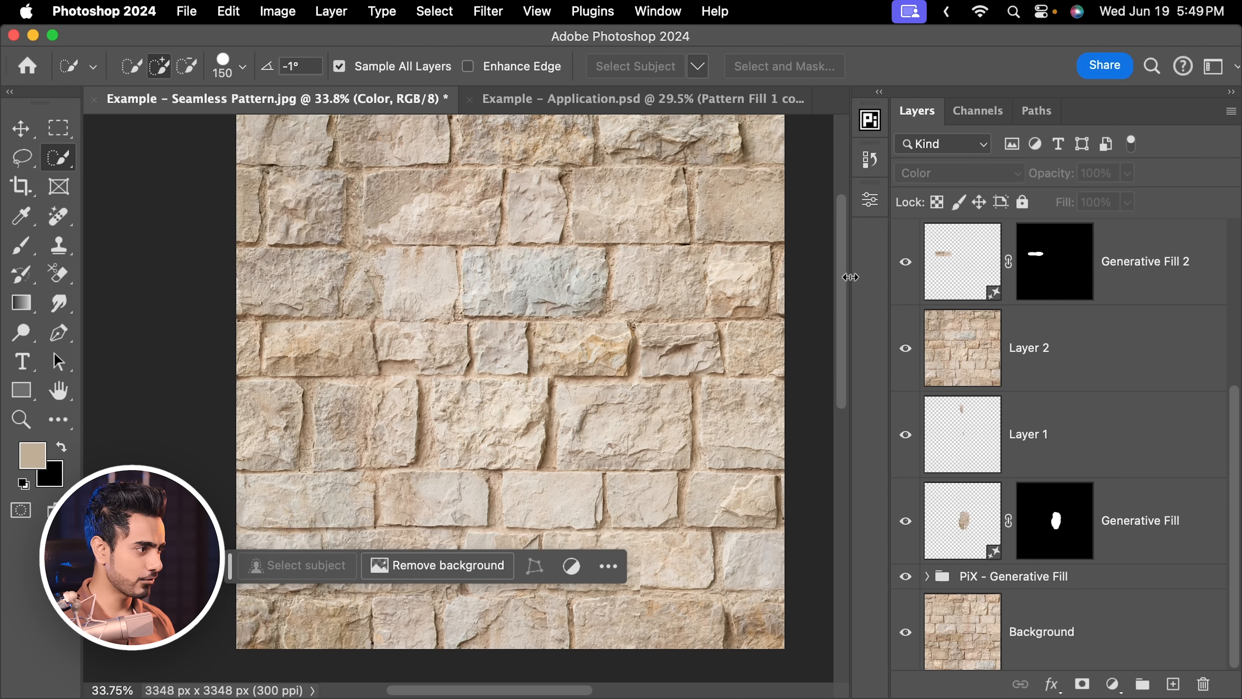
{"action": "left_click_drag", "start_coordinate": [336, 314], "coordinate": [541, 328]}
{"action": "left_click", "coordinate": [906, 261]}
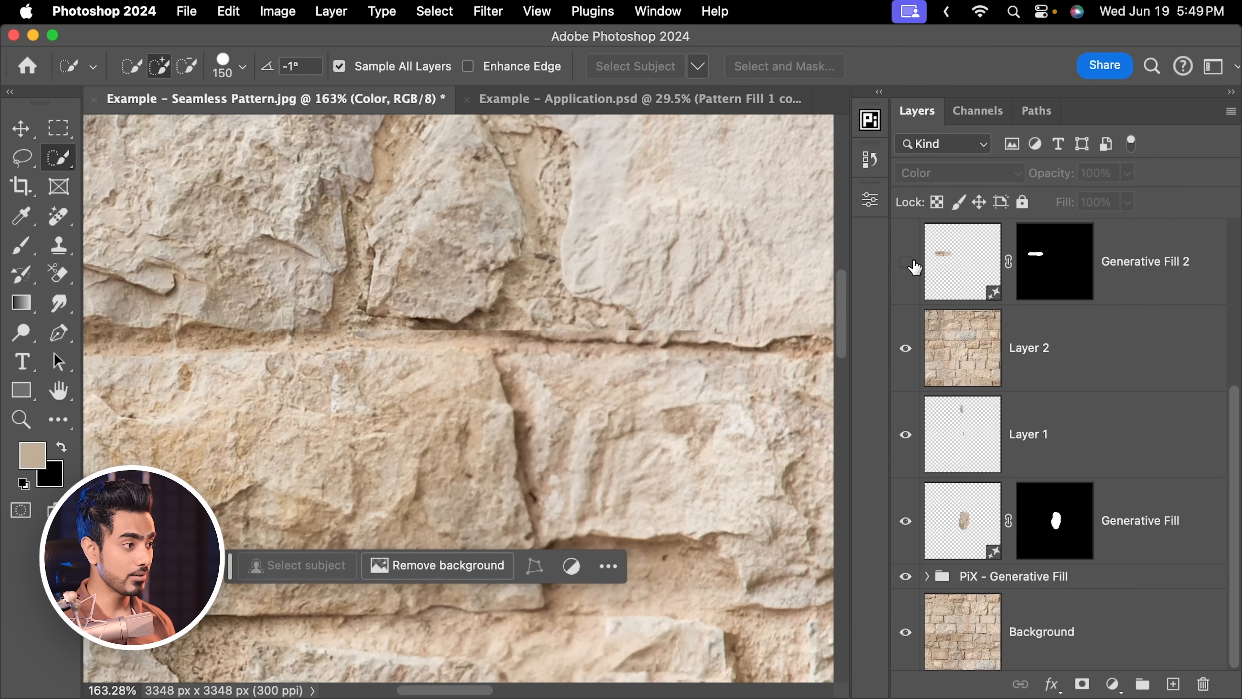
{"action": "left_click", "coordinate": [906, 263]}
{"action": "left_click_drag", "start_coordinate": [605, 294], "coordinate": [477, 286]}
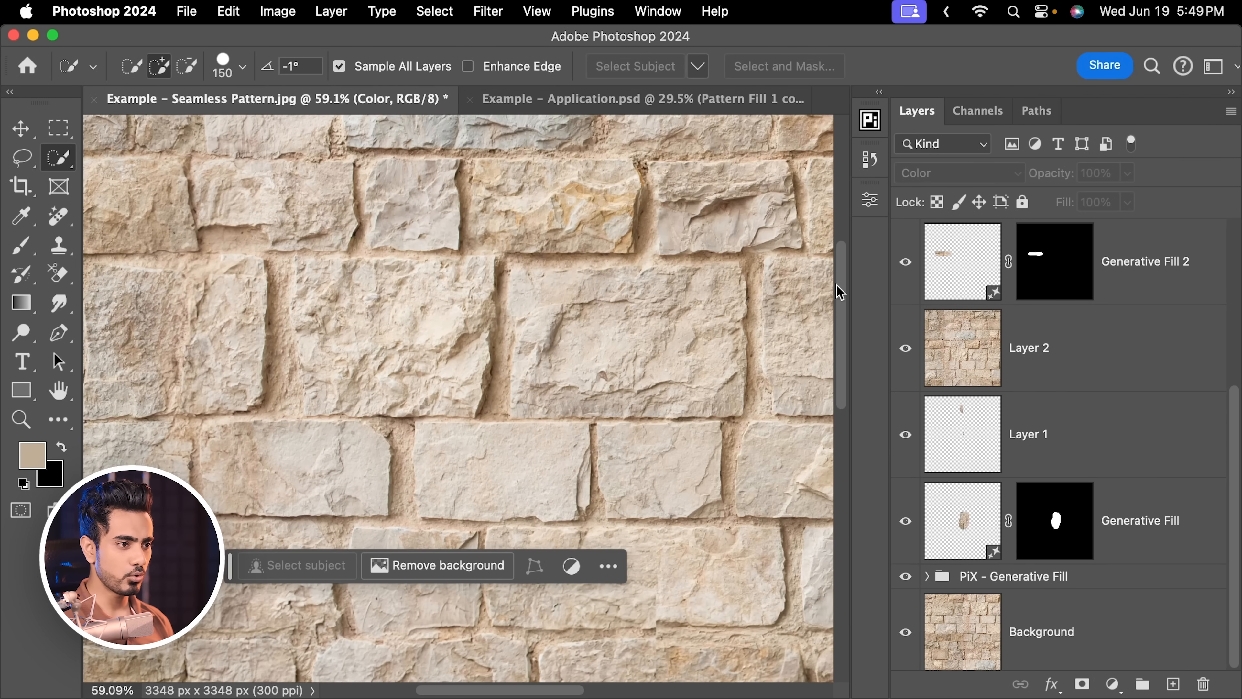
Show the Generative Fill 3 layer and inspect its repair on the stones near the wall's lower edge
{"action": "left_click_drag", "start_coordinate": [1230, 414], "coordinate": [1231, 313]}
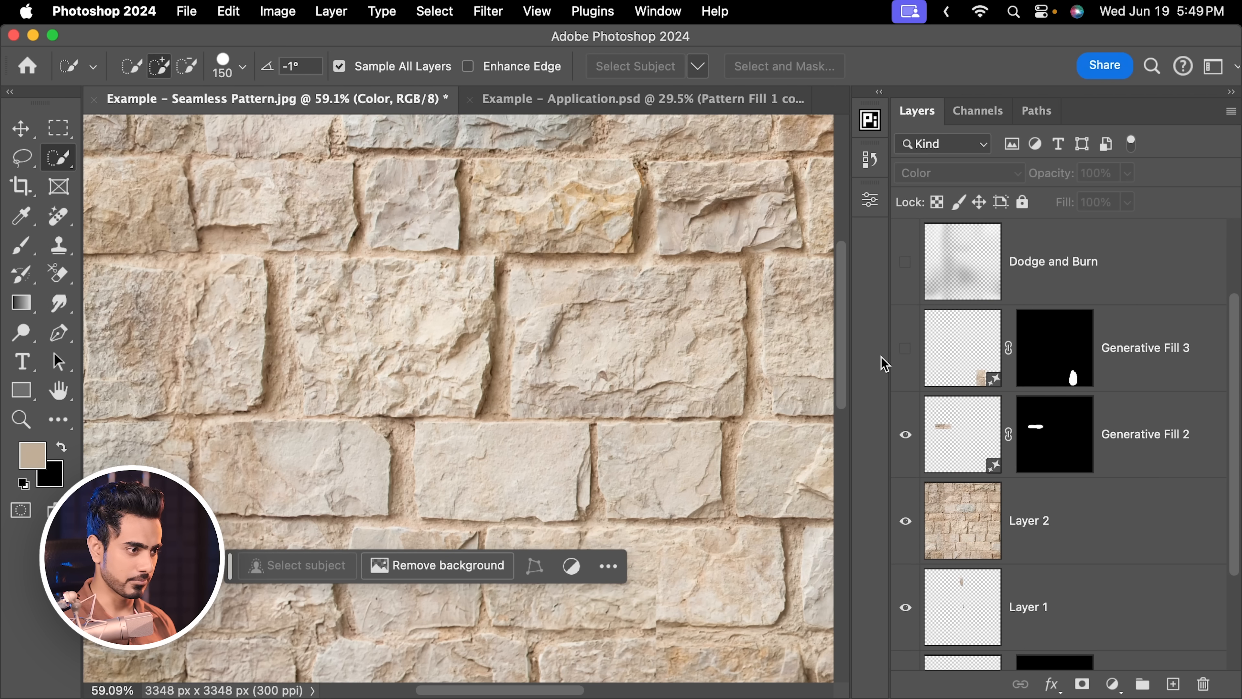
{"action": "scroll", "coordinate": [627, 158], "scroll_direction": "down", "scroll_amount": 5}
{"action": "scroll", "coordinate": [693, 319], "scroll_direction": "up", "scroll_amount": 4}
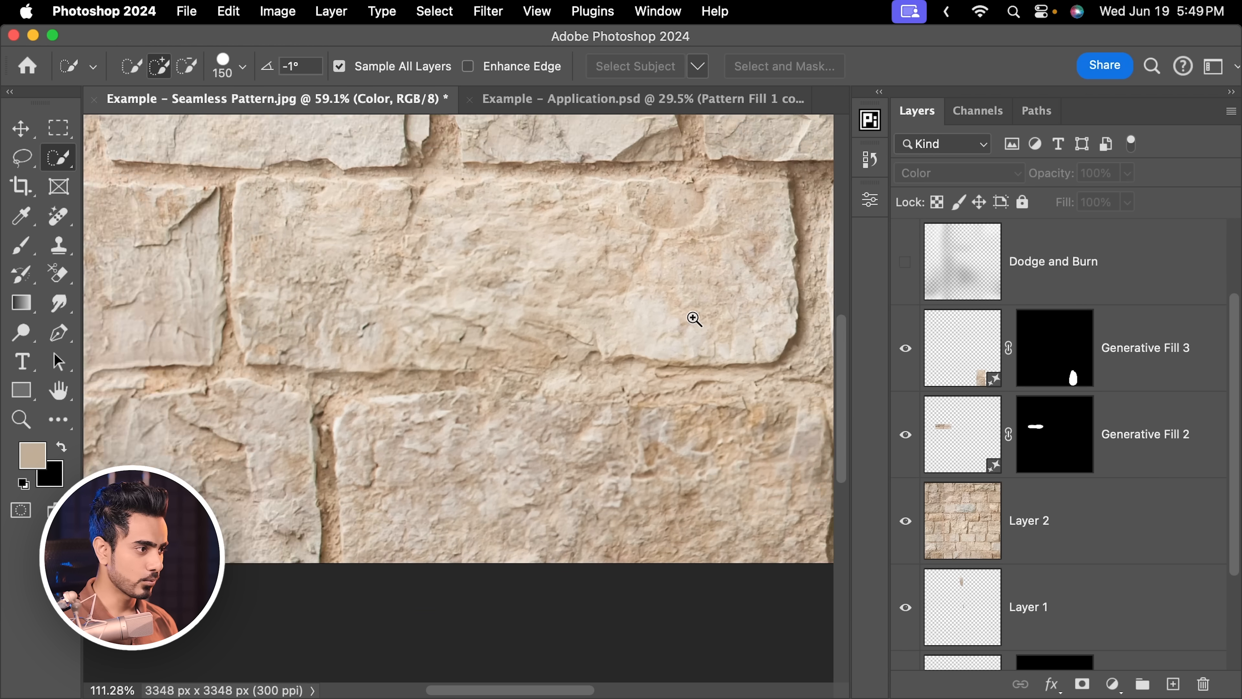
{"action": "left_click", "coordinate": [907, 362]}
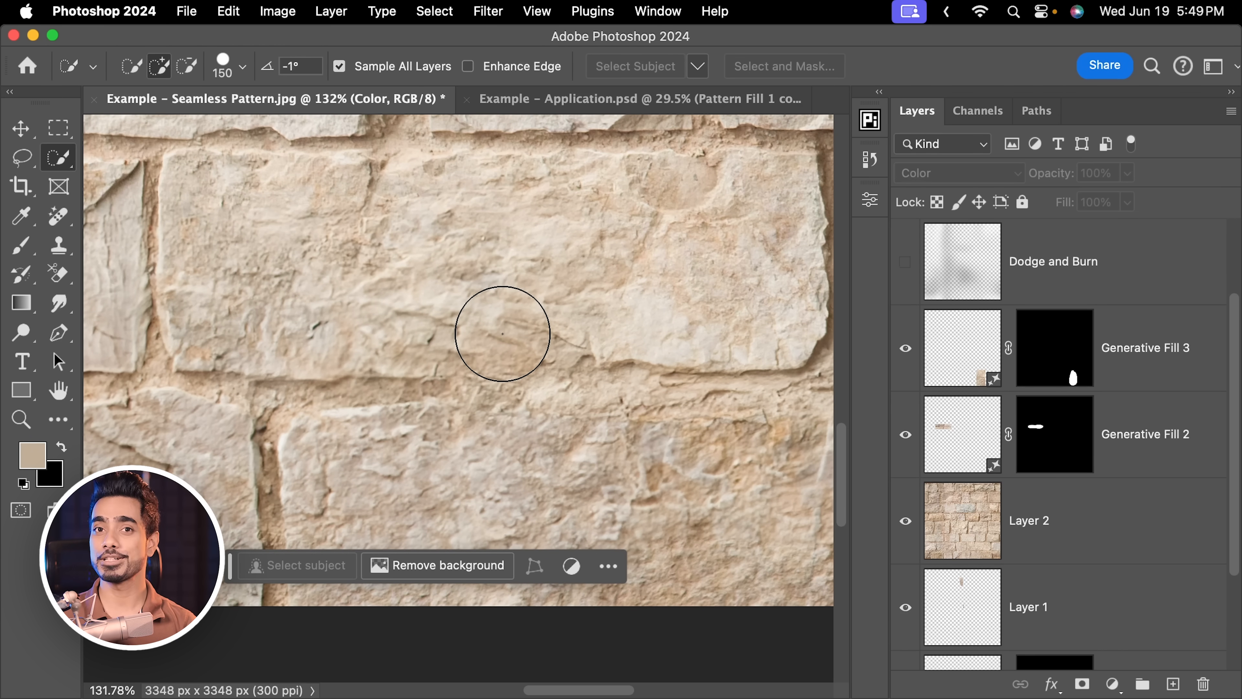